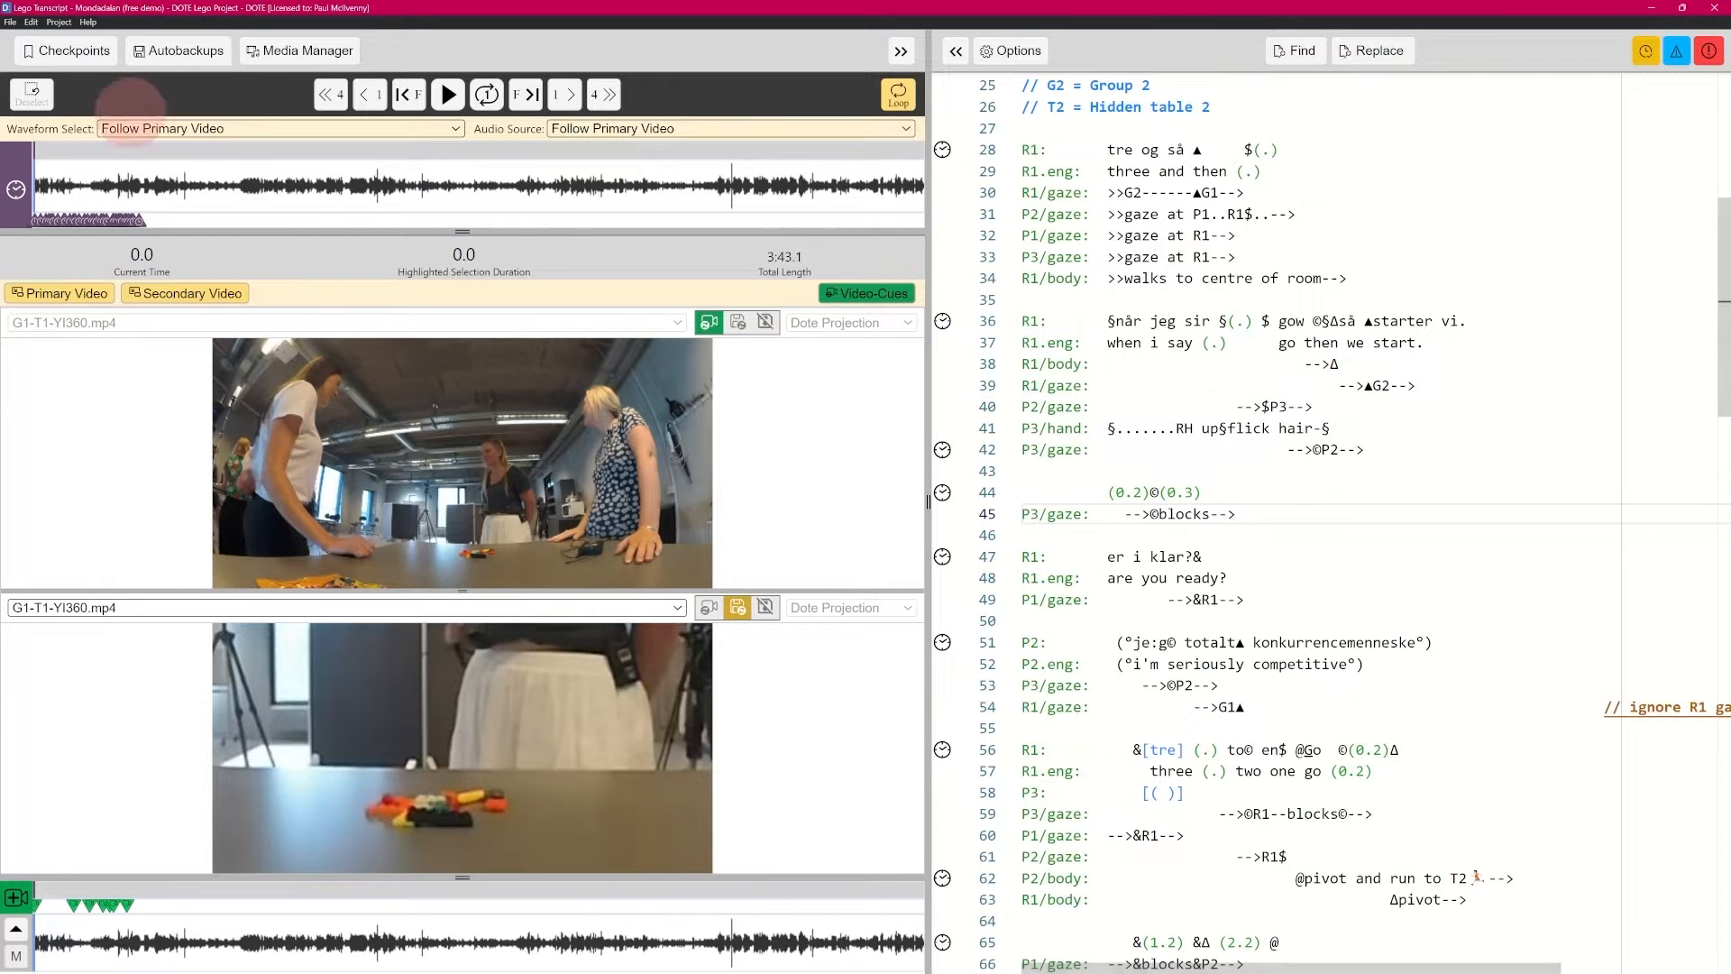
Step: Review the Mondadaian action alignment symbols in the program settings and close the settings
click(10, 22)
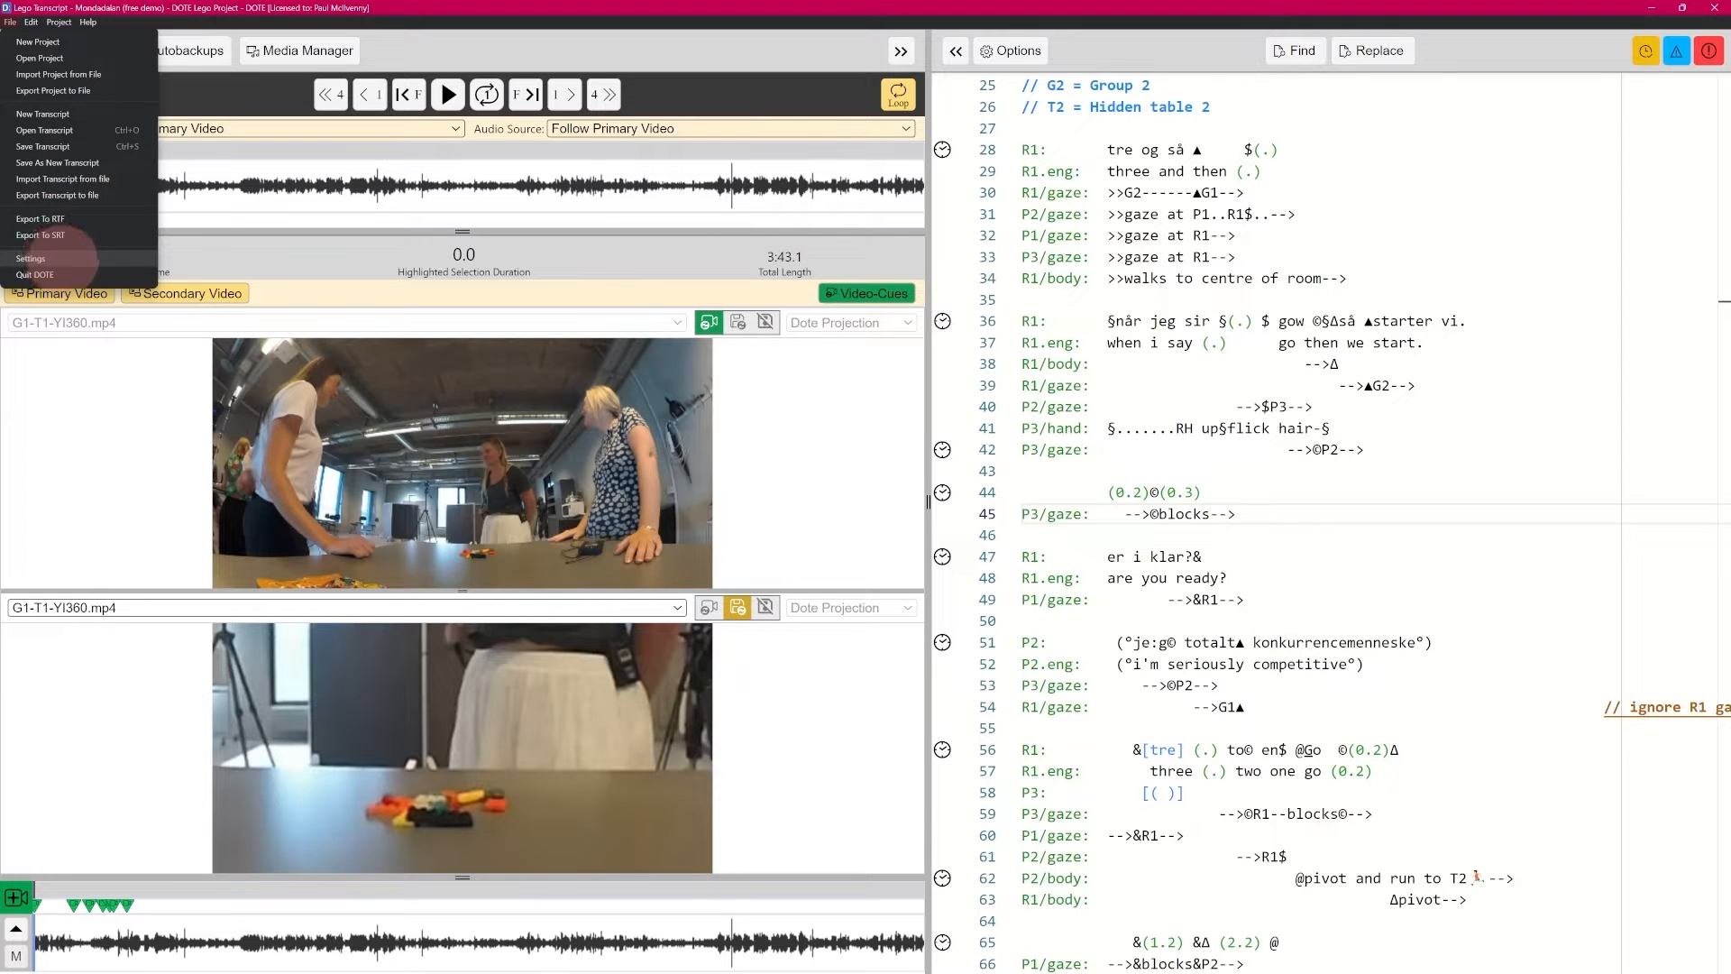
click(56, 259)
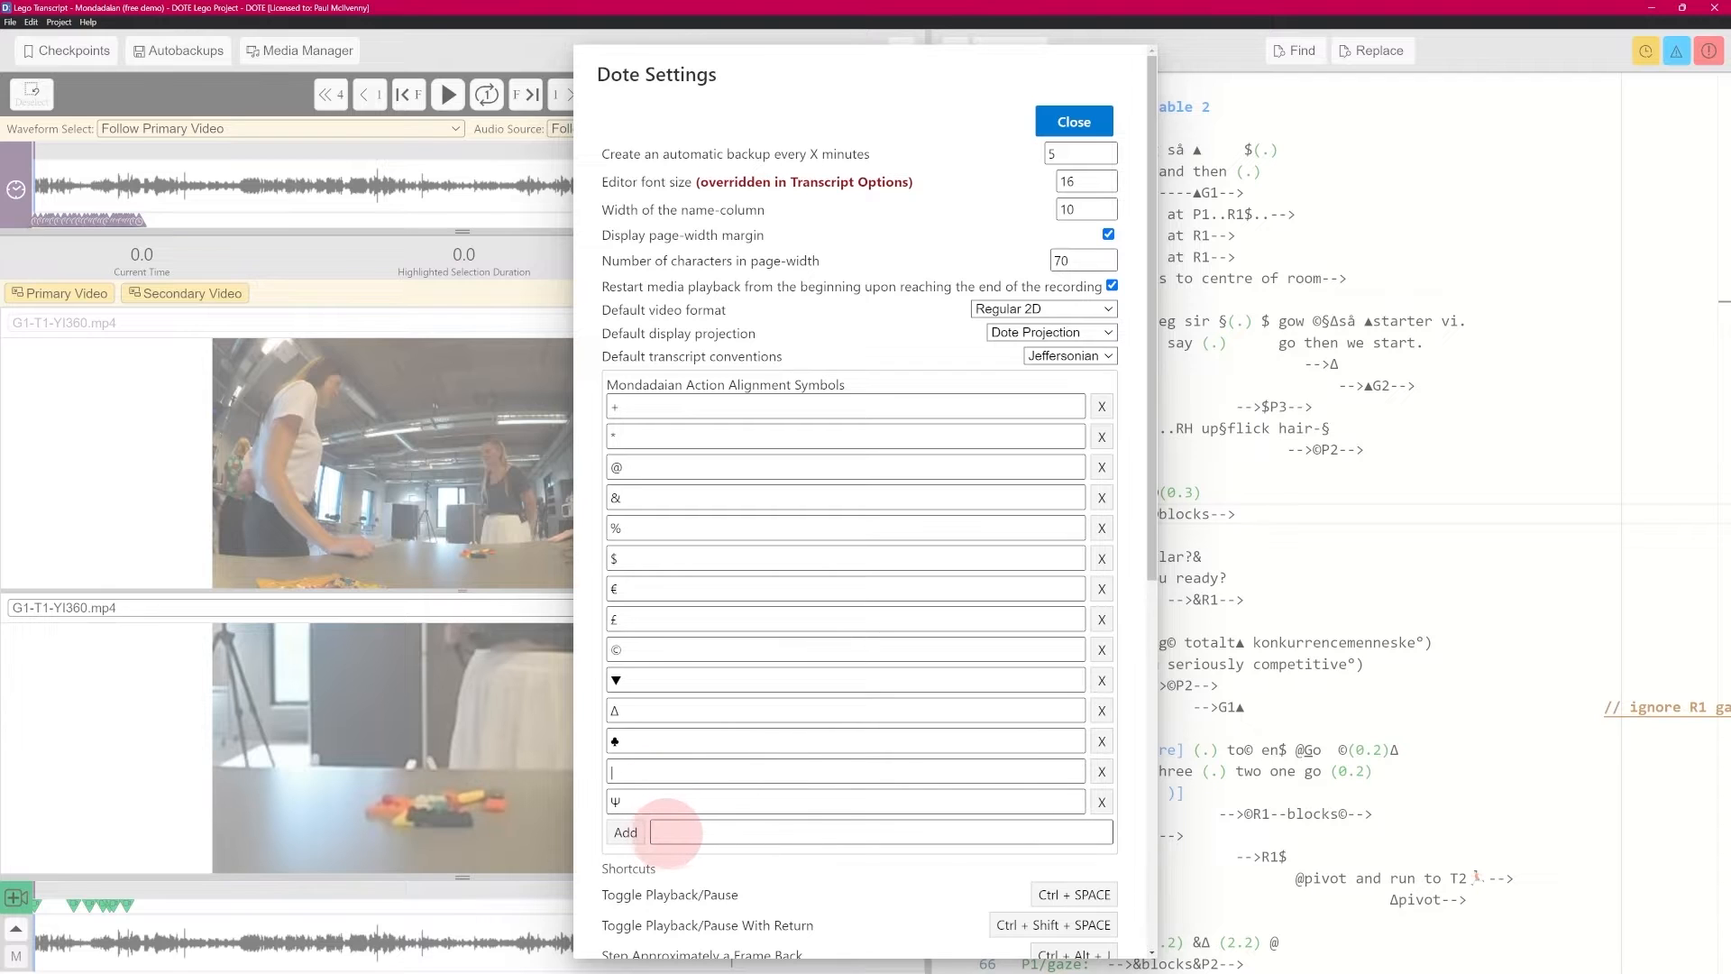
click(676, 833)
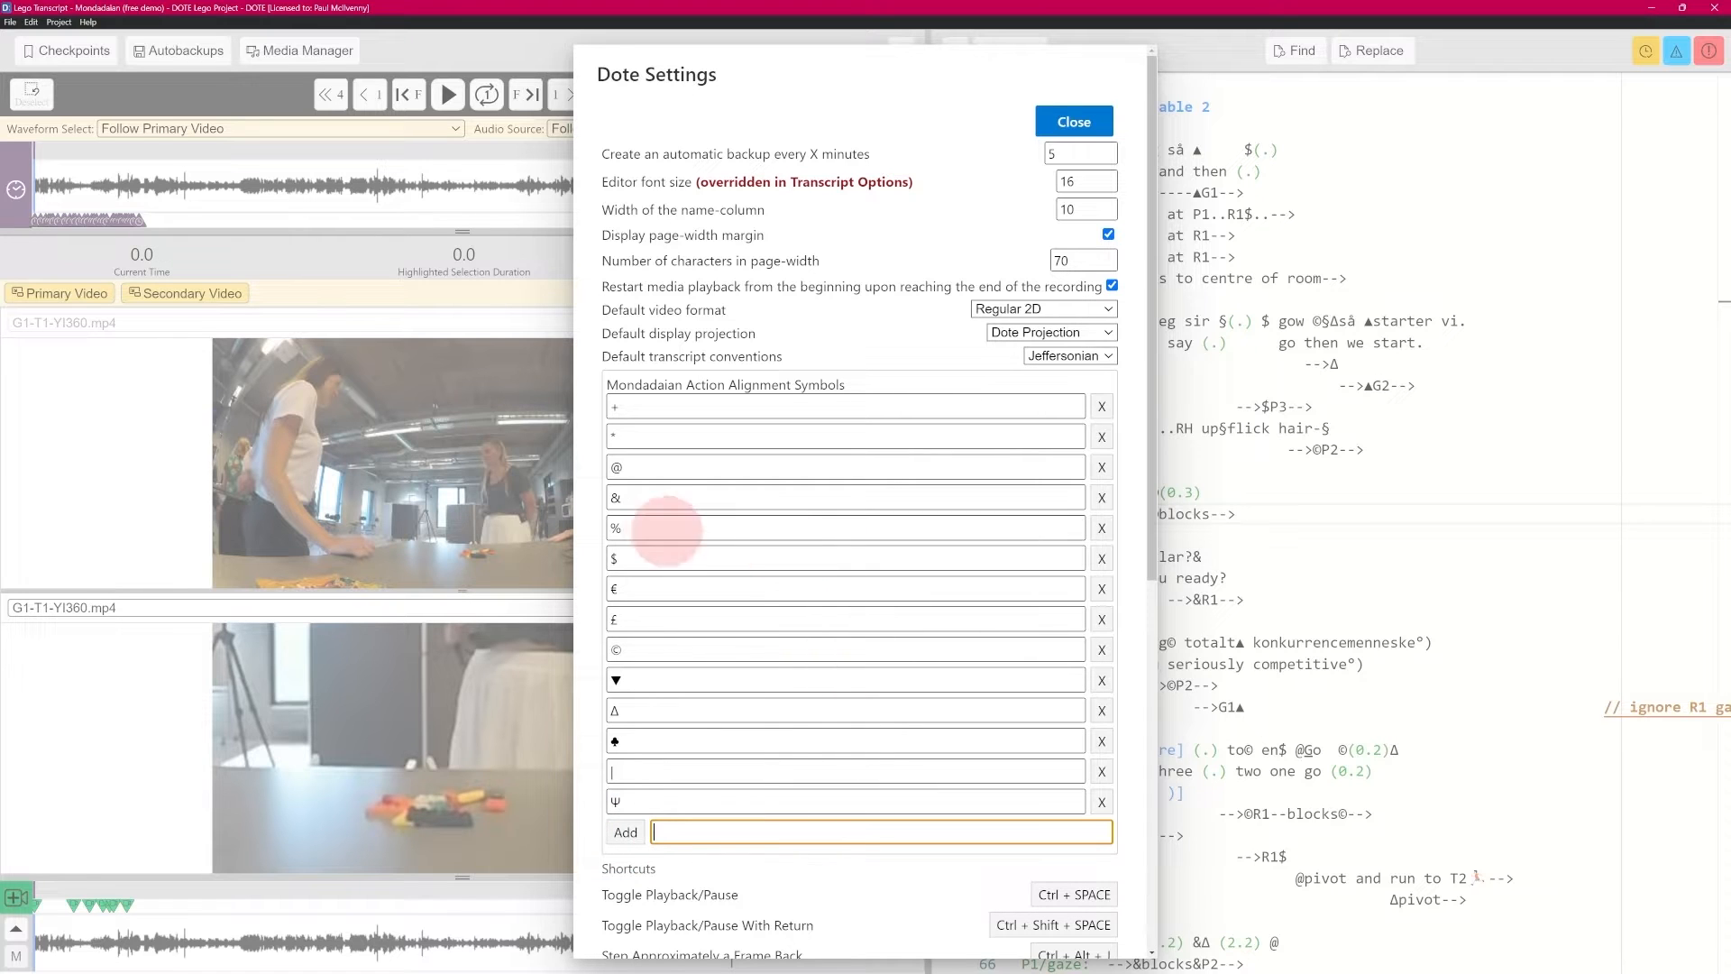
drag(631, 800, 695, 807)
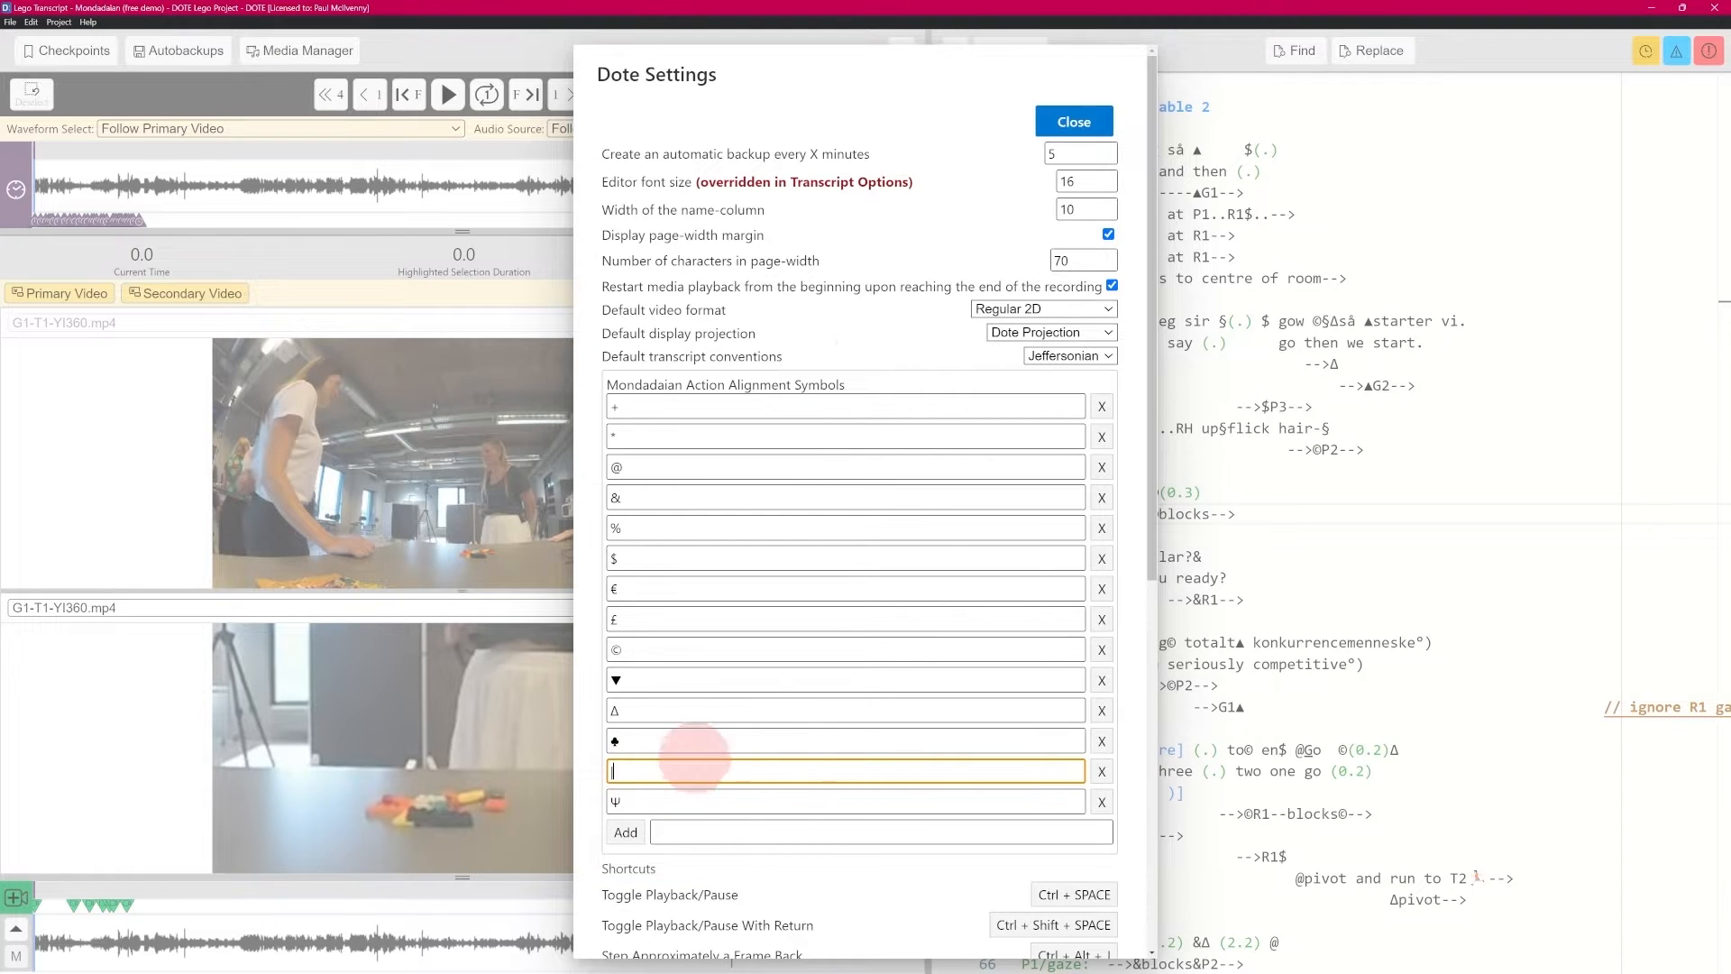
click(1076, 121)
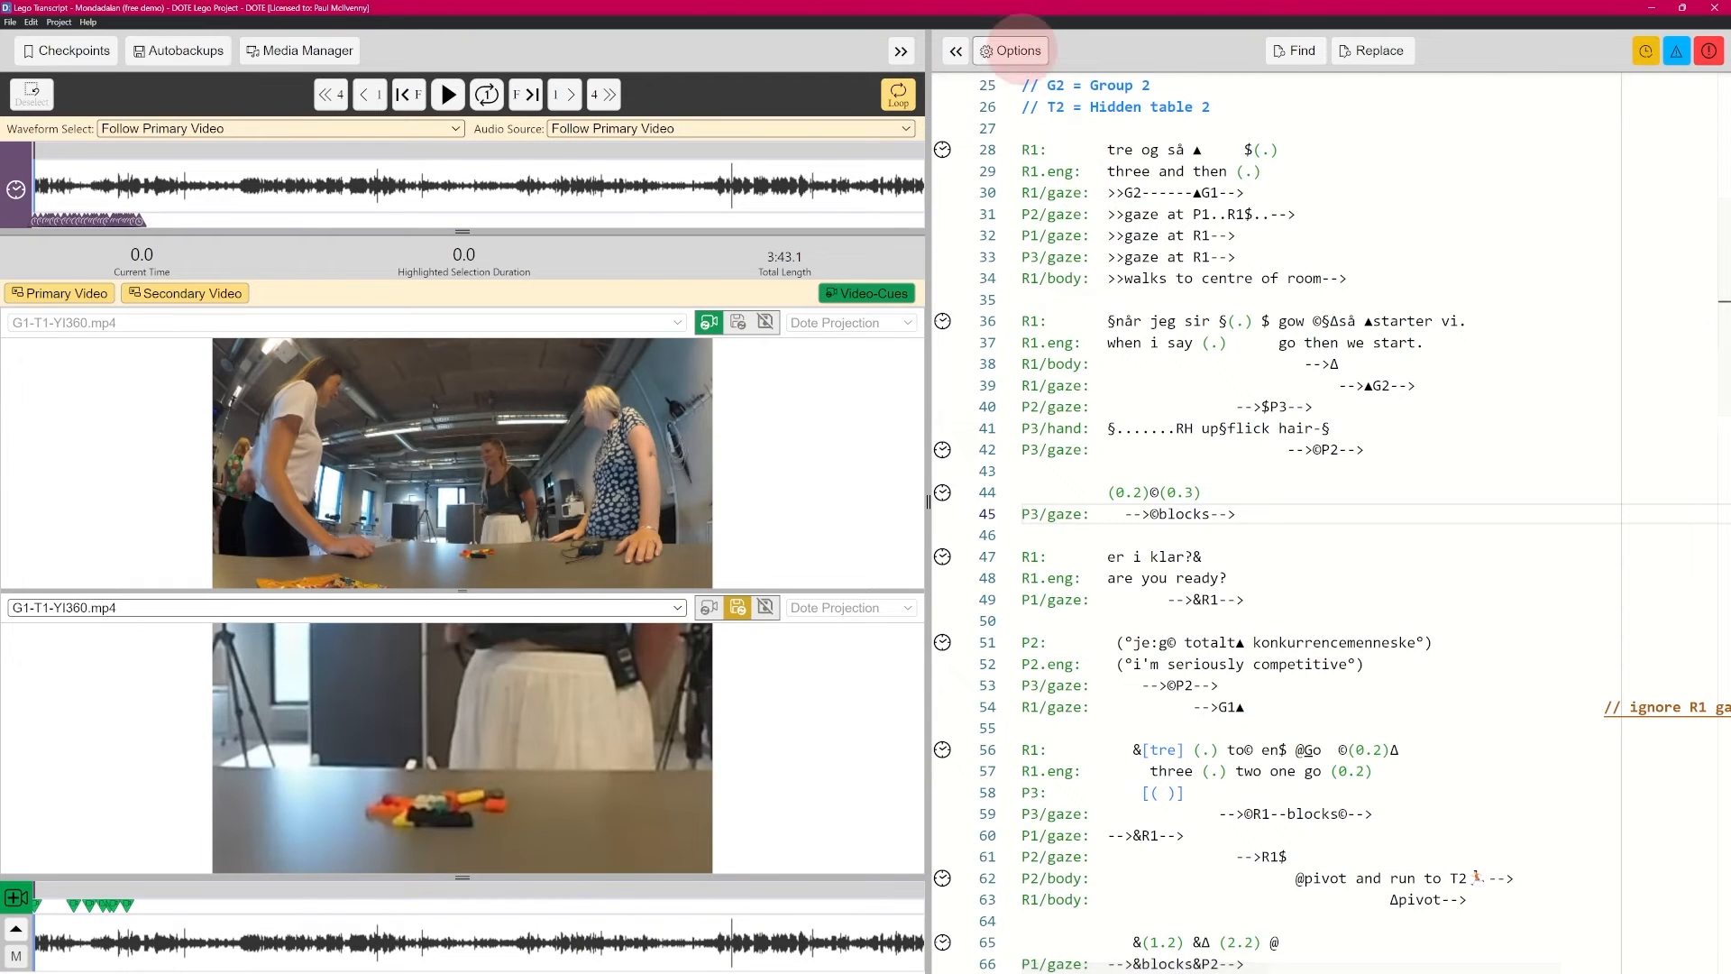
Step: Examine the action subtier properties in the transcript options, including the symbols available for P1/head and R1/body
click(1028, 49)
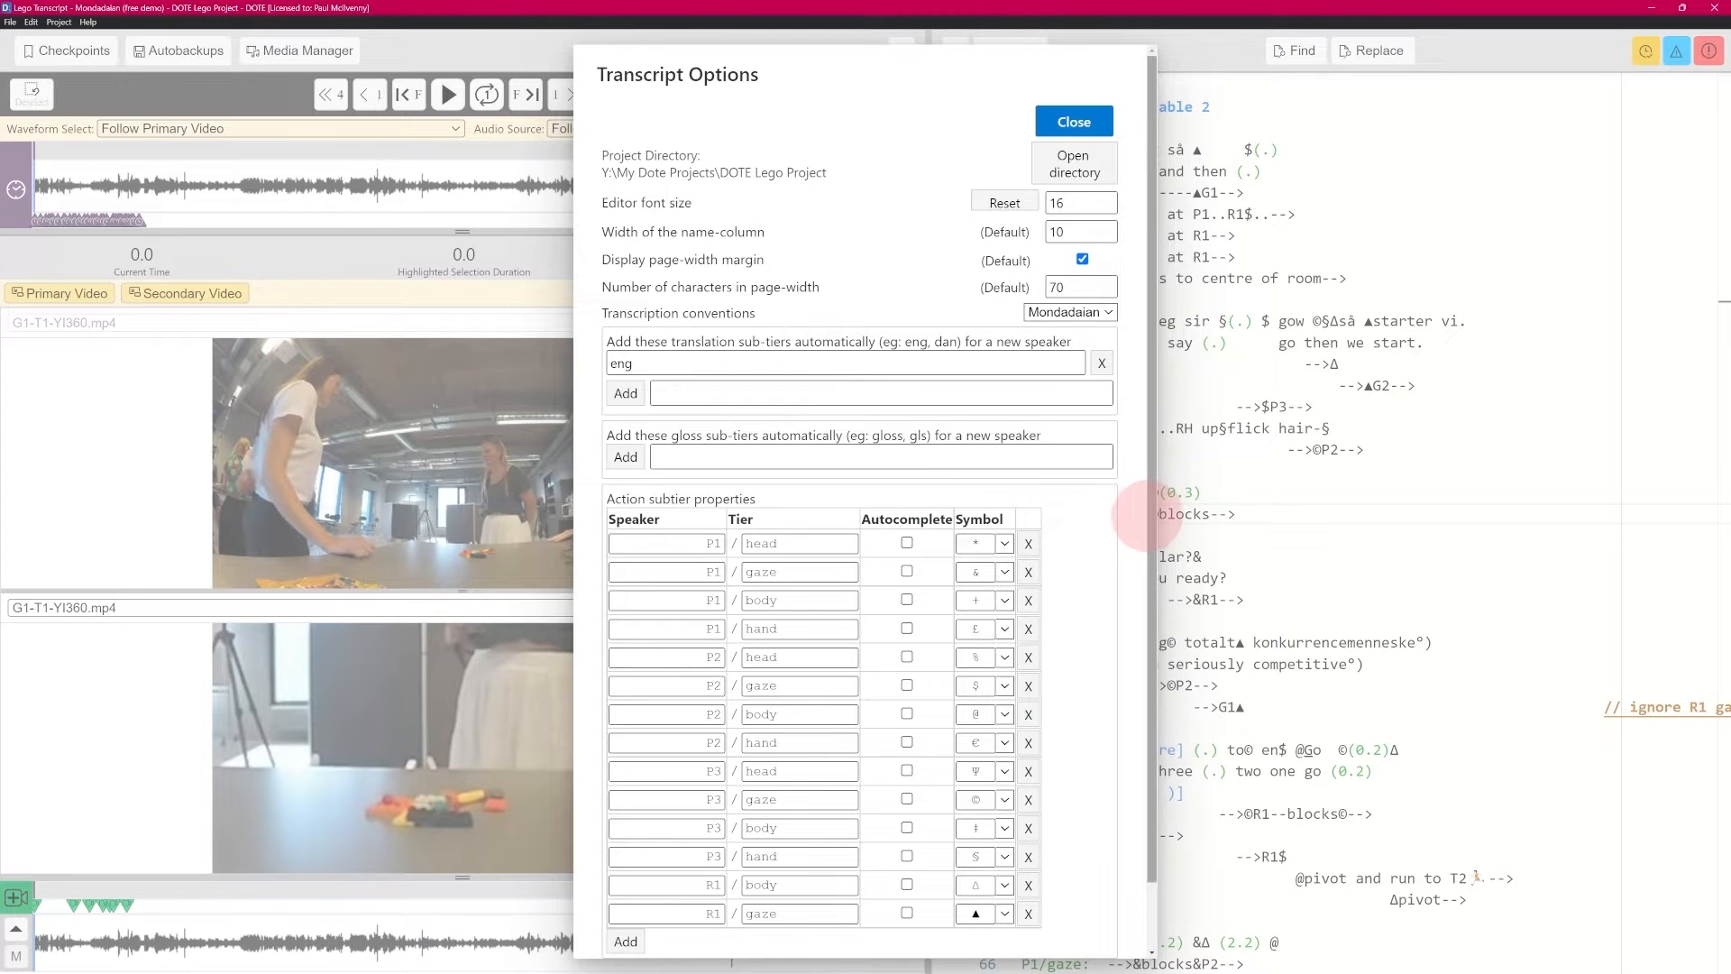
scroll(1128, 580, down, 1)
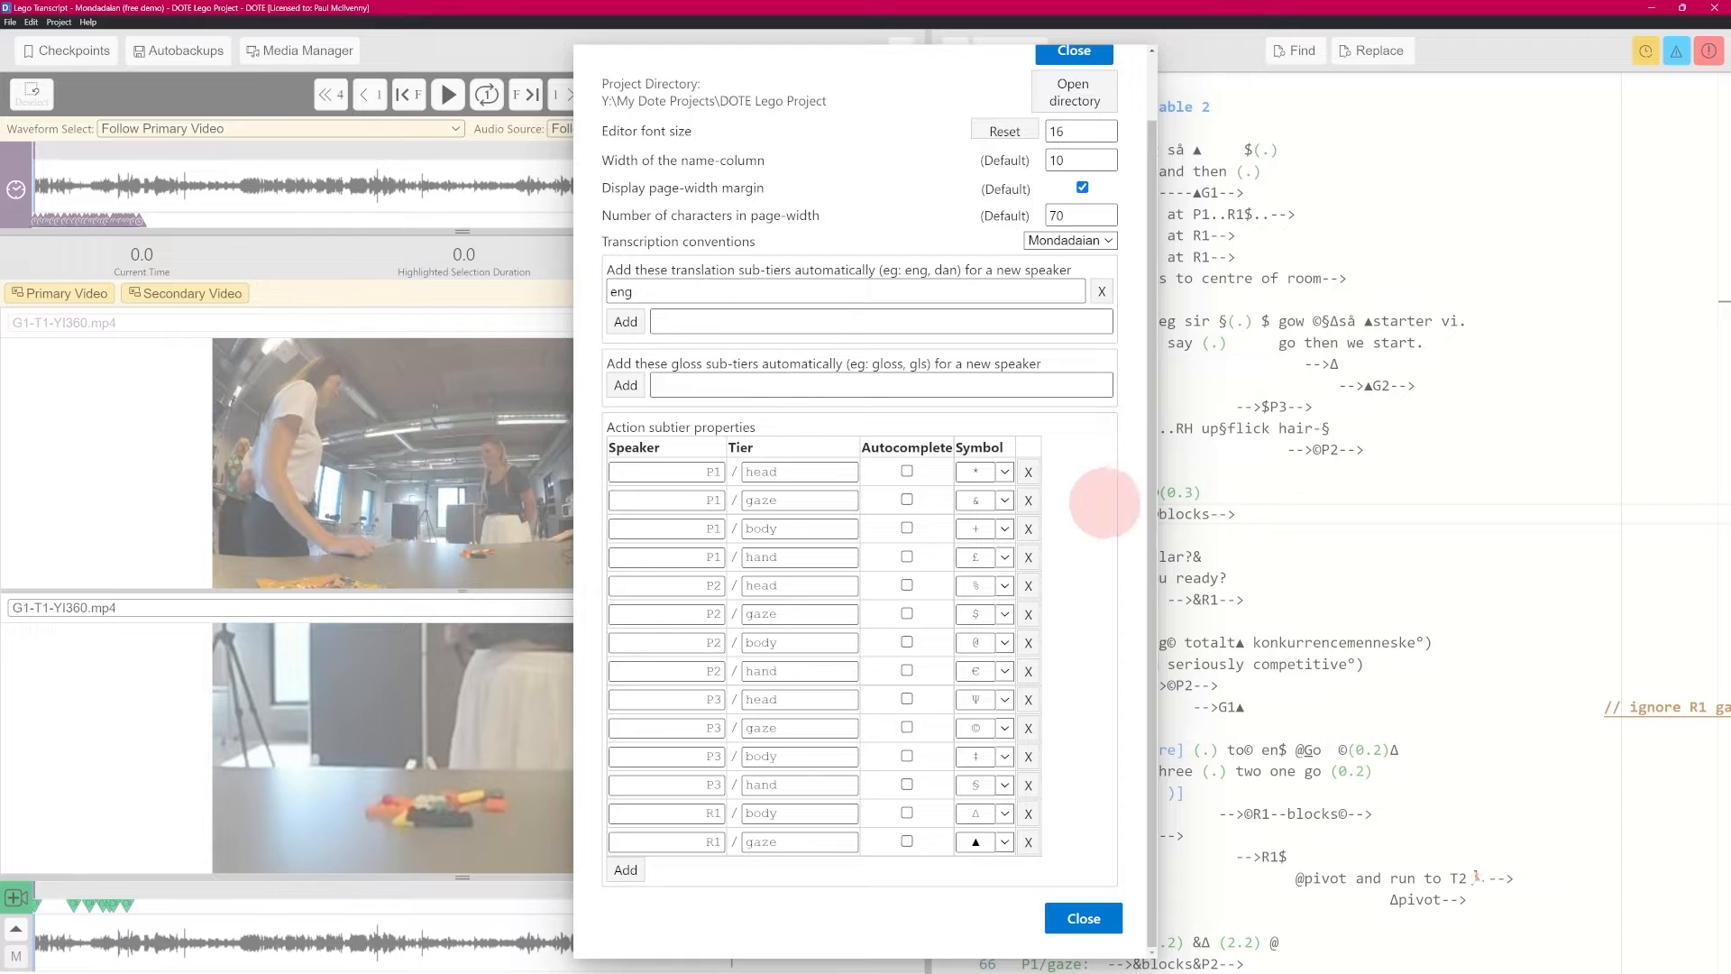
click(1004, 472)
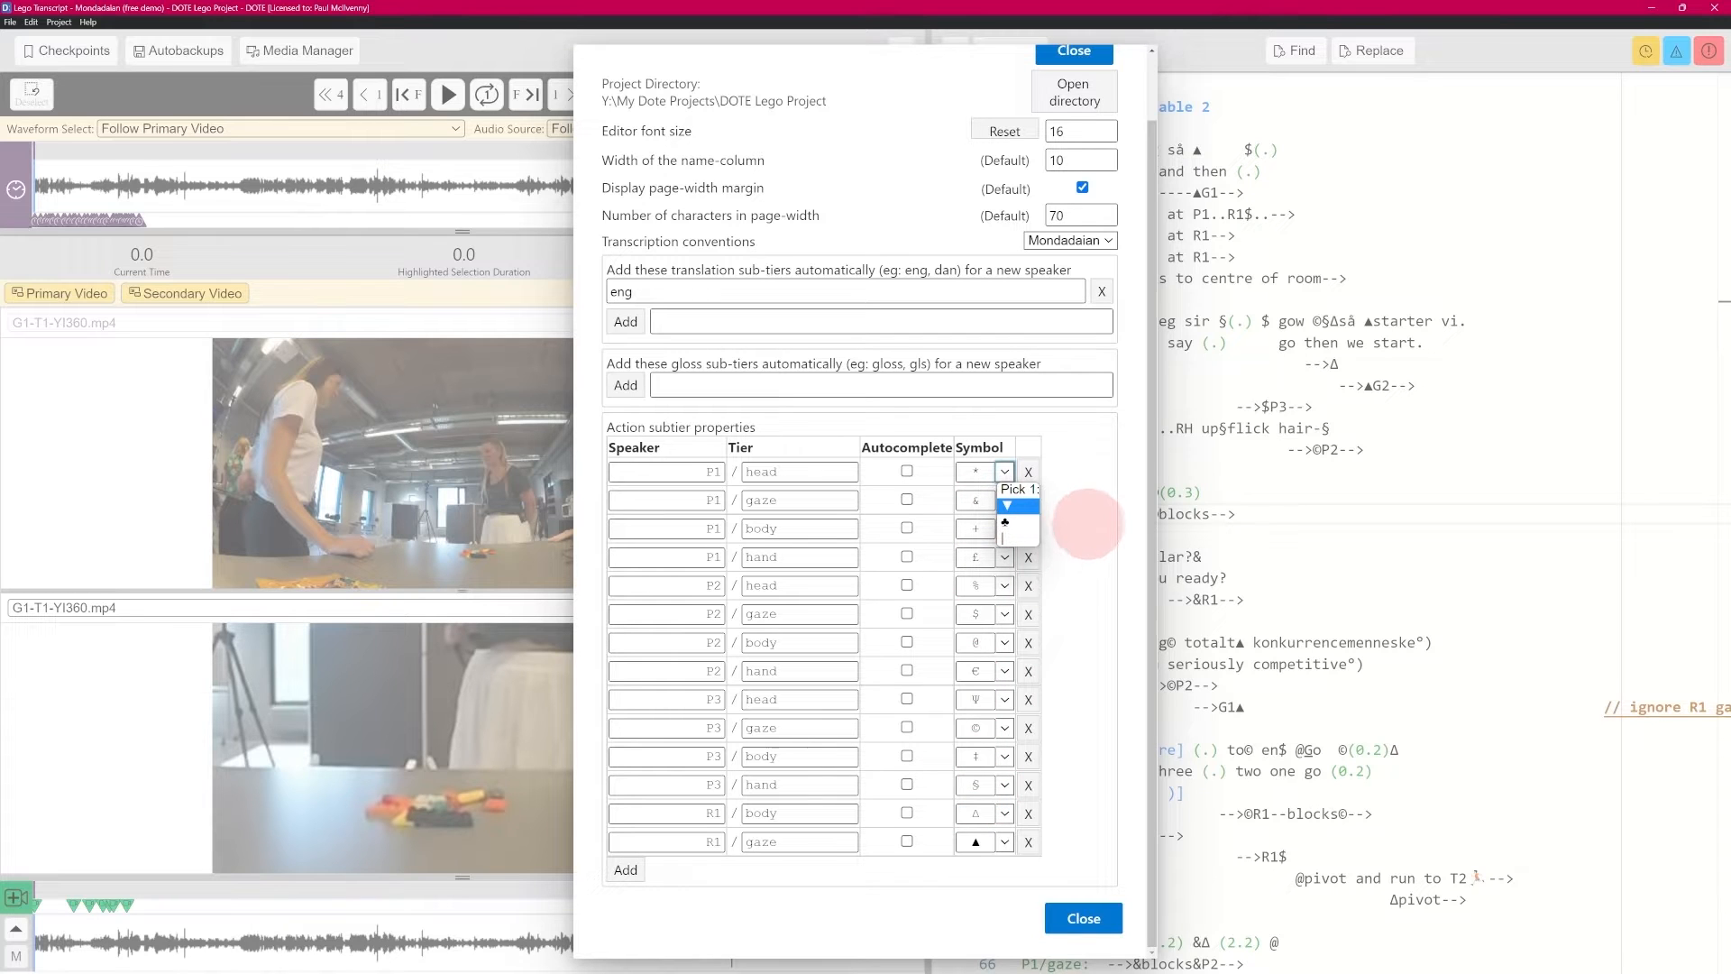
click(1089, 523)
click(1004, 813)
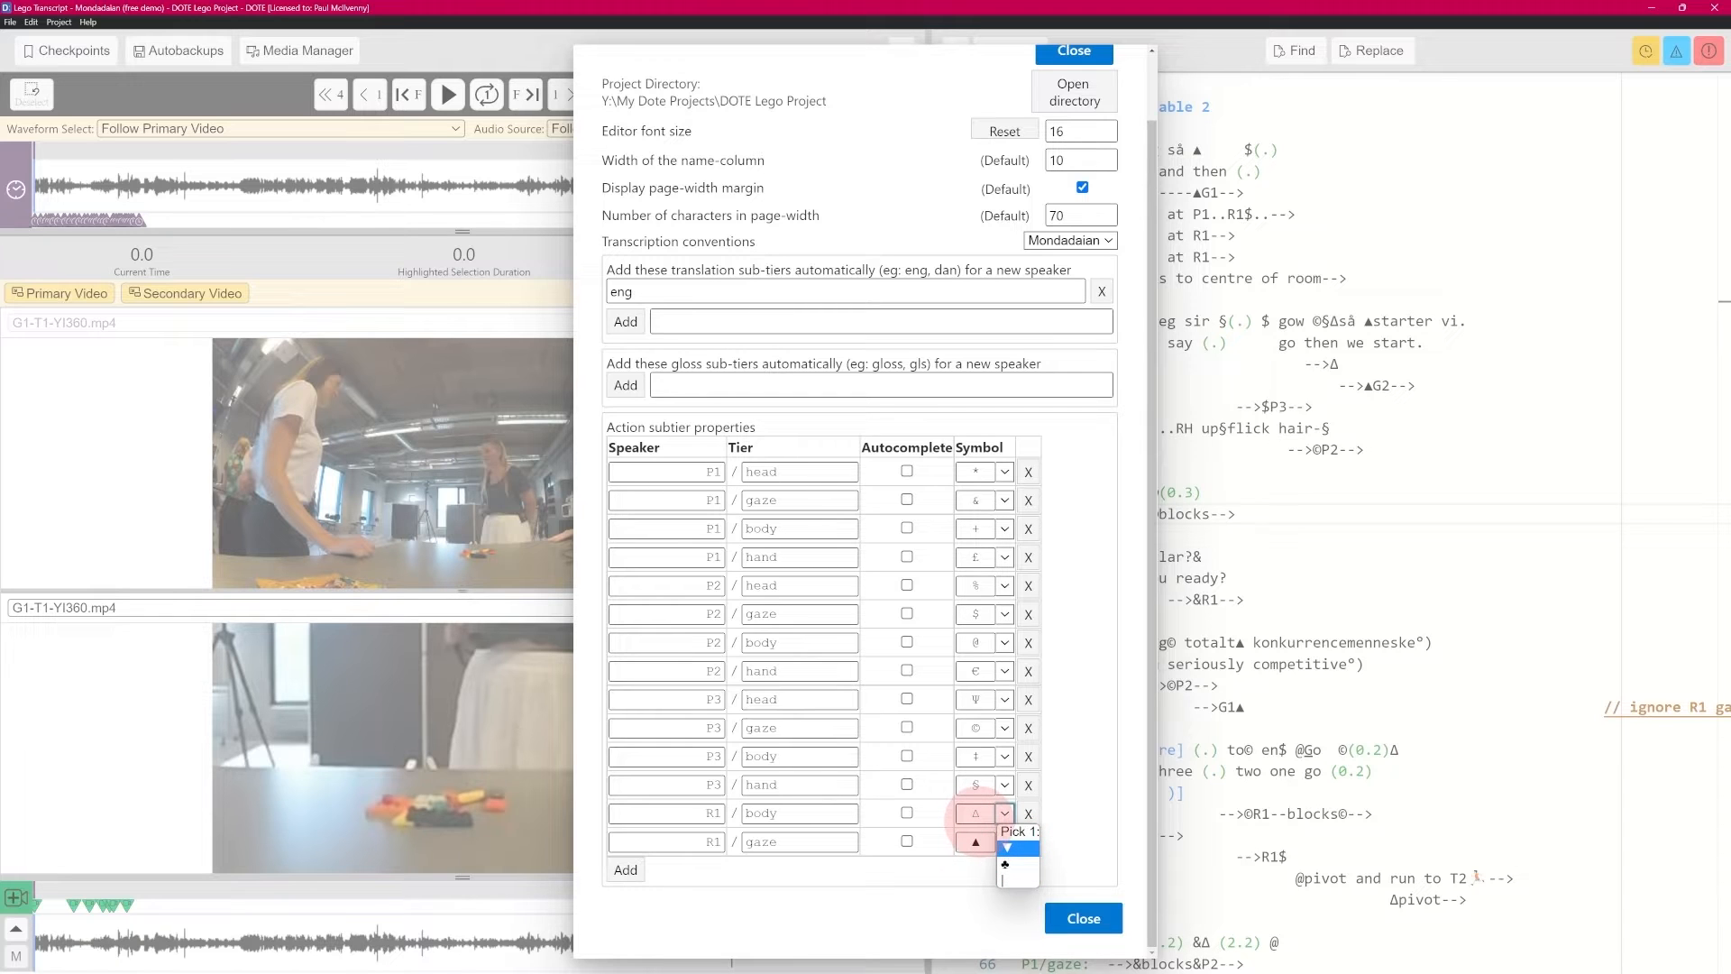
click(1062, 576)
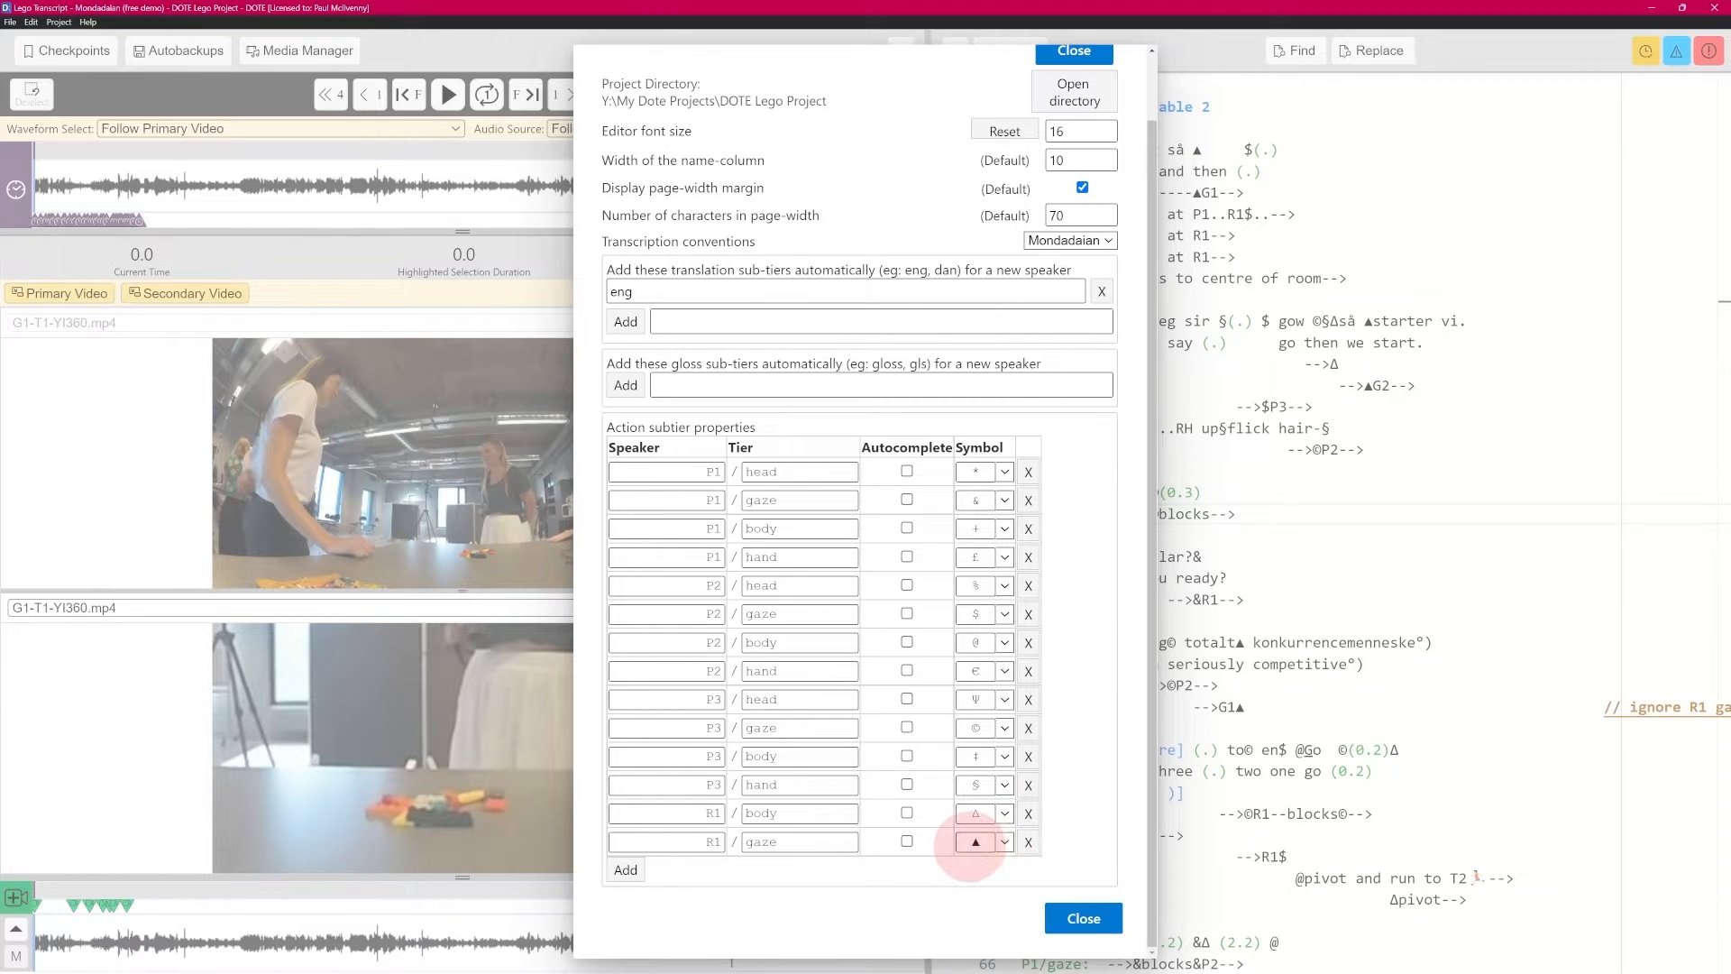
Step: Add an action subtier row for speaker R1 with the tier name cam
click(626, 869)
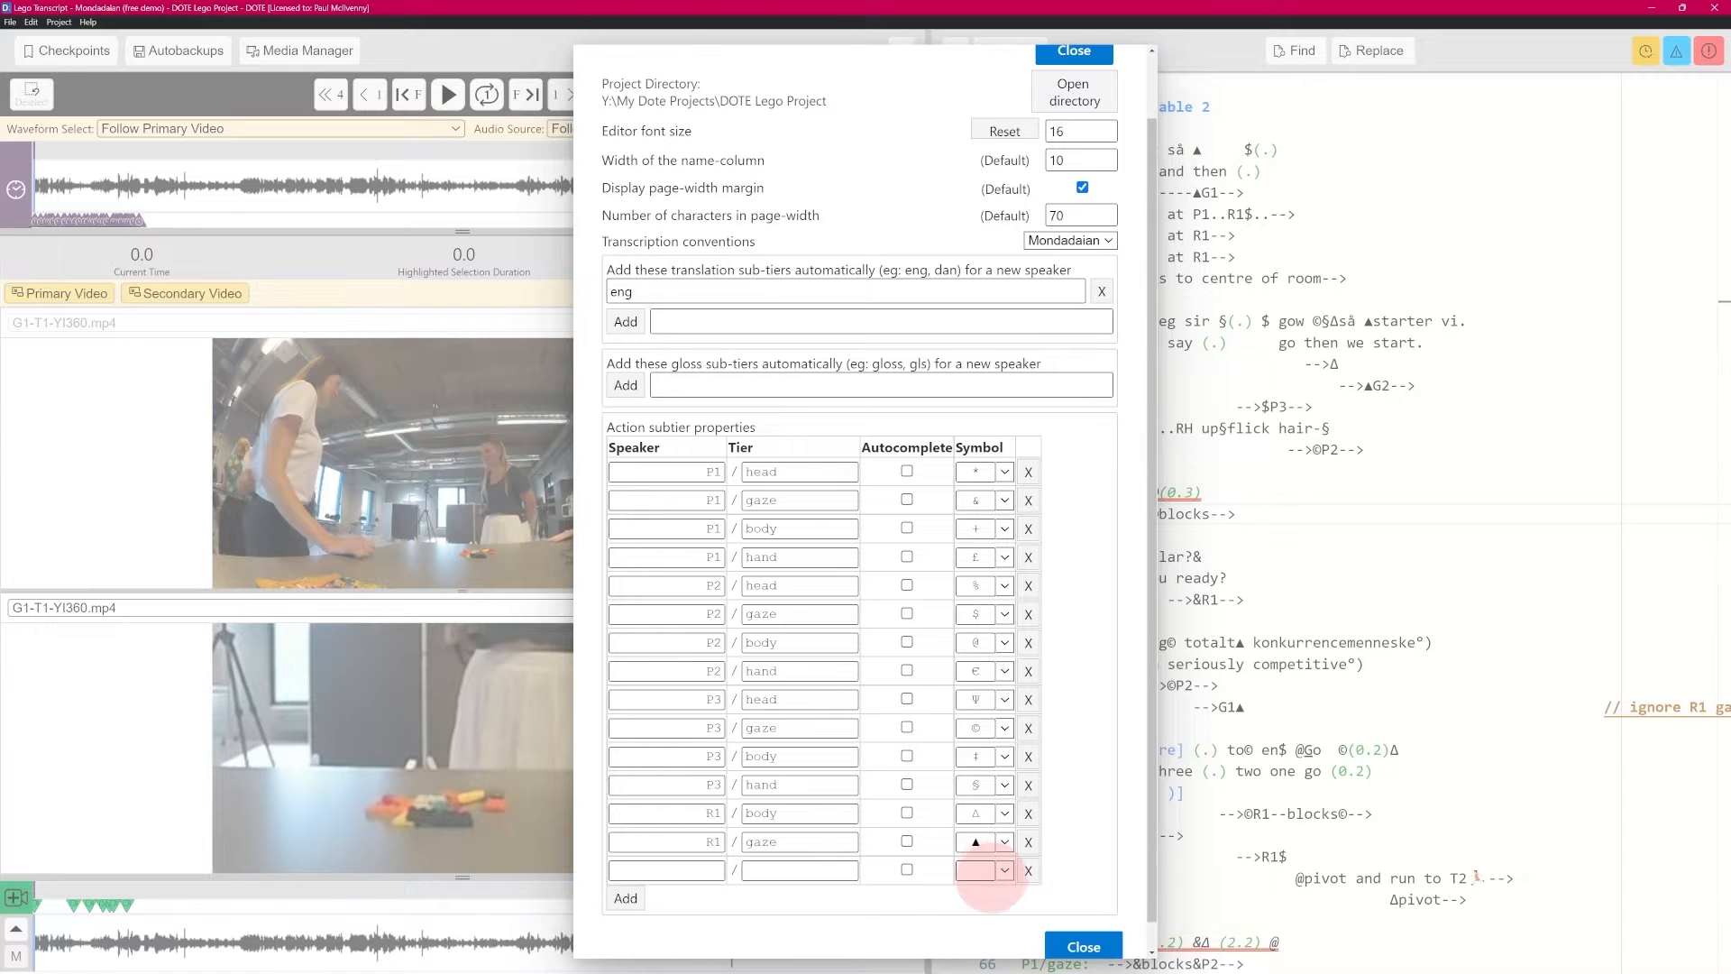
click(707, 870)
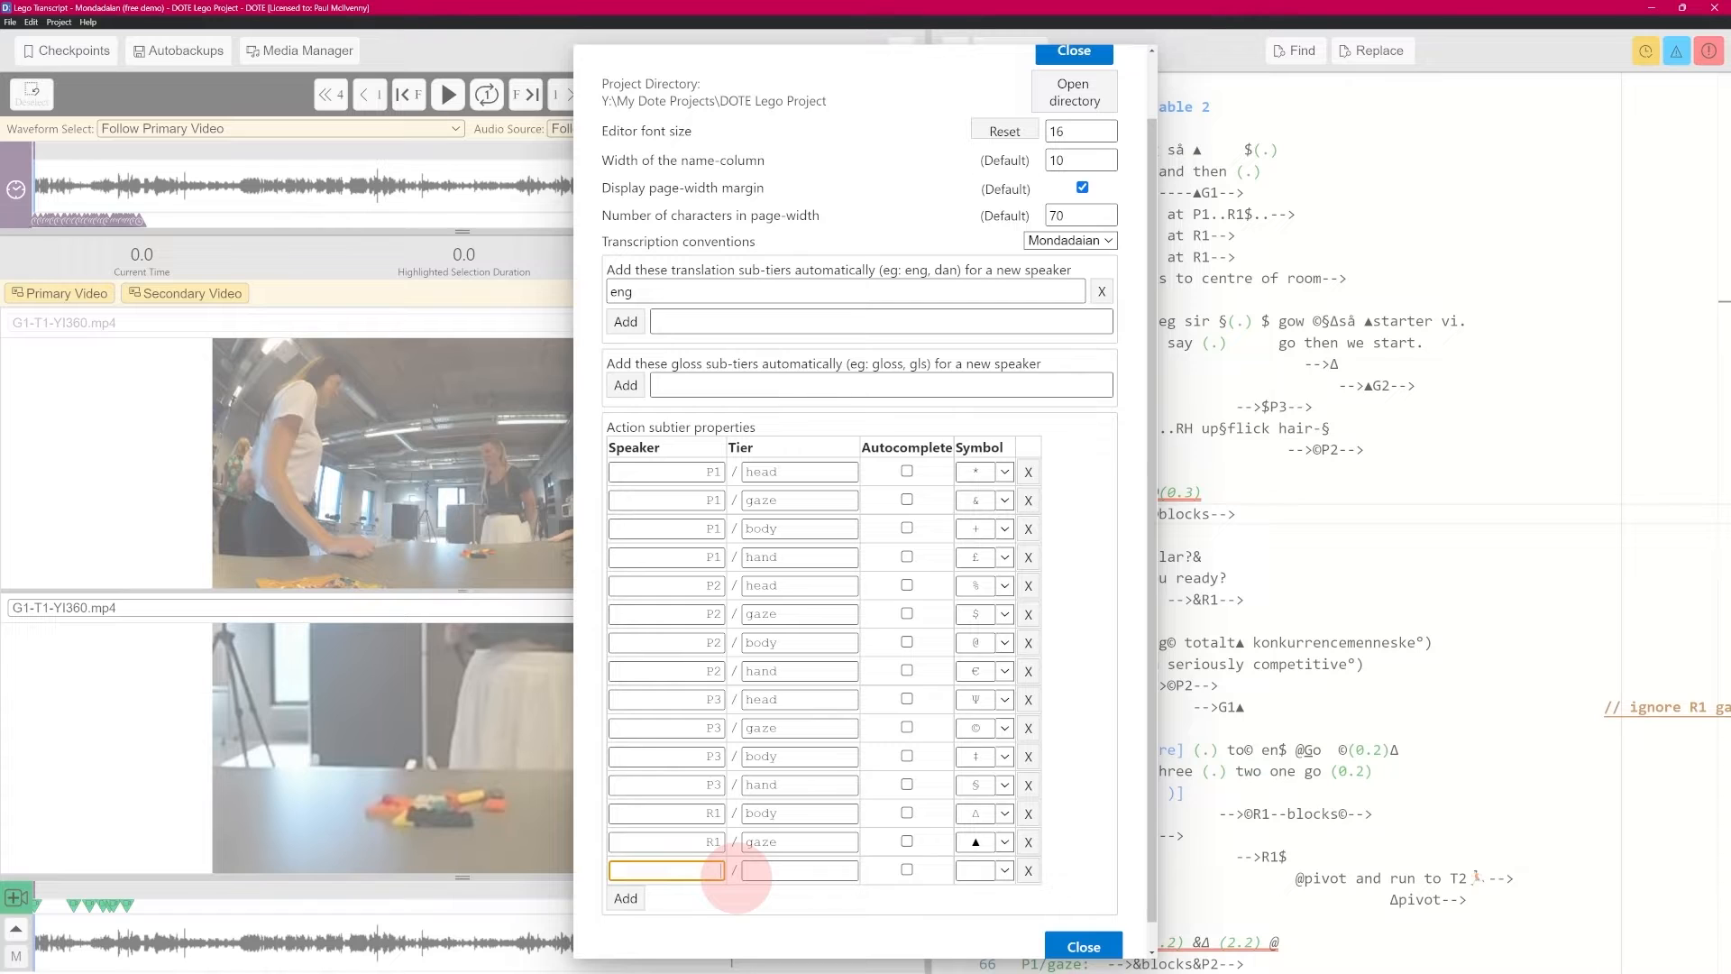
text(R1)
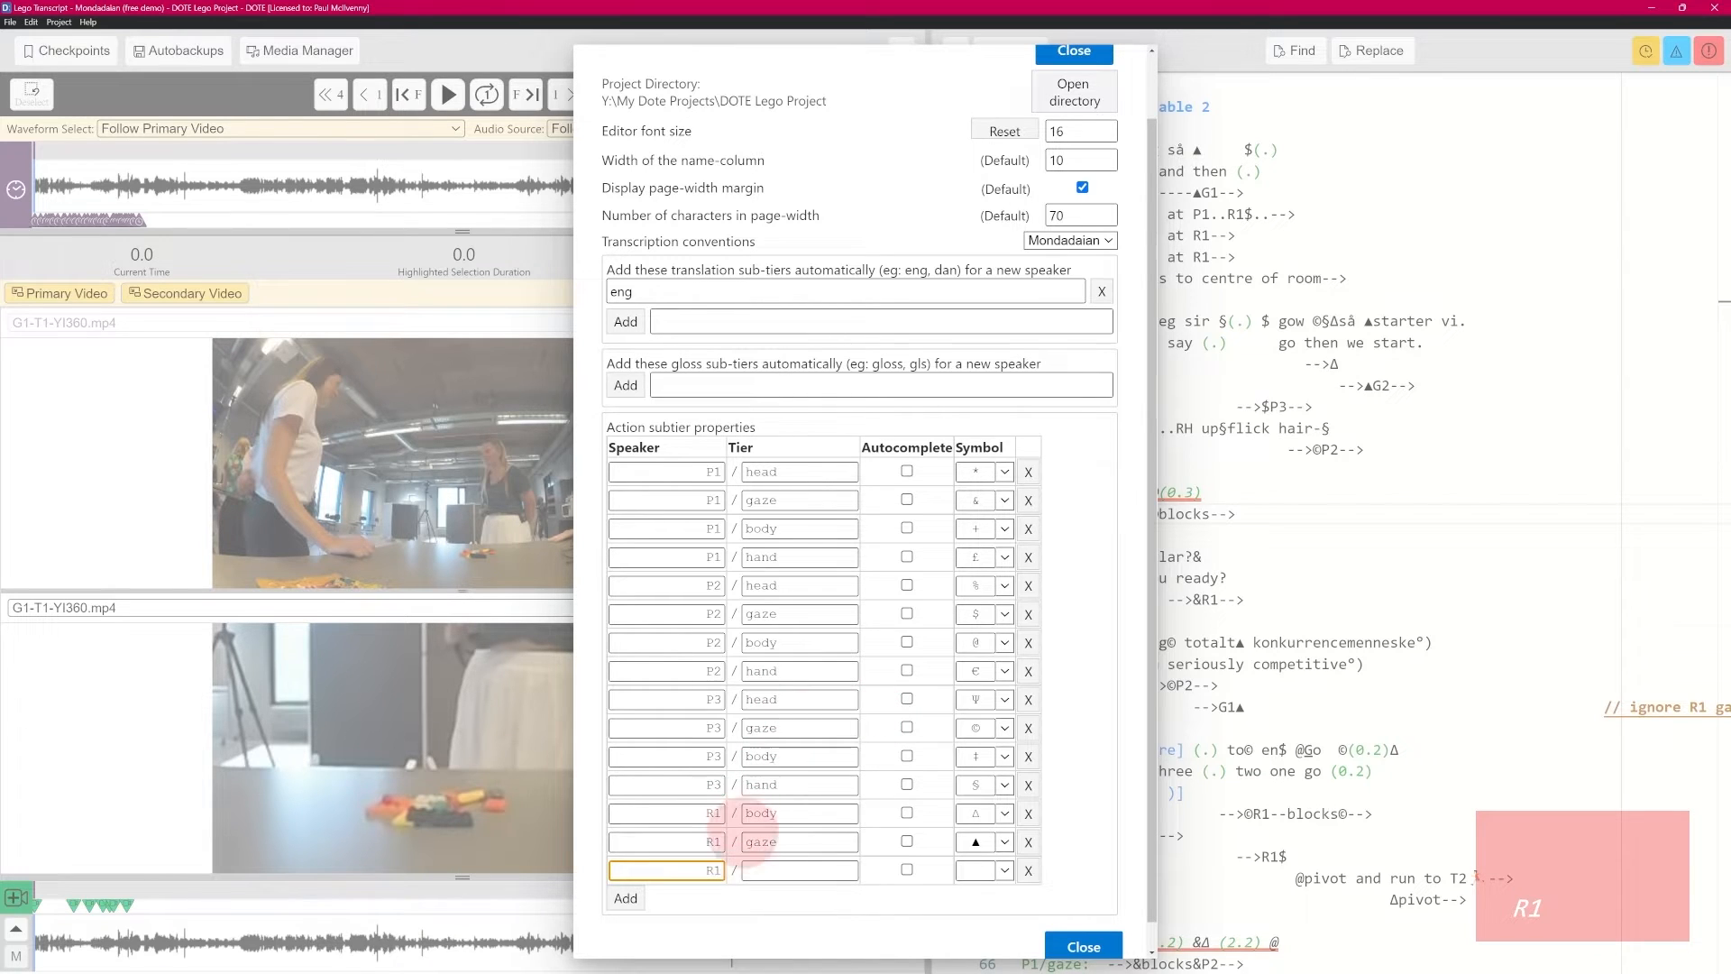
click(801, 872)
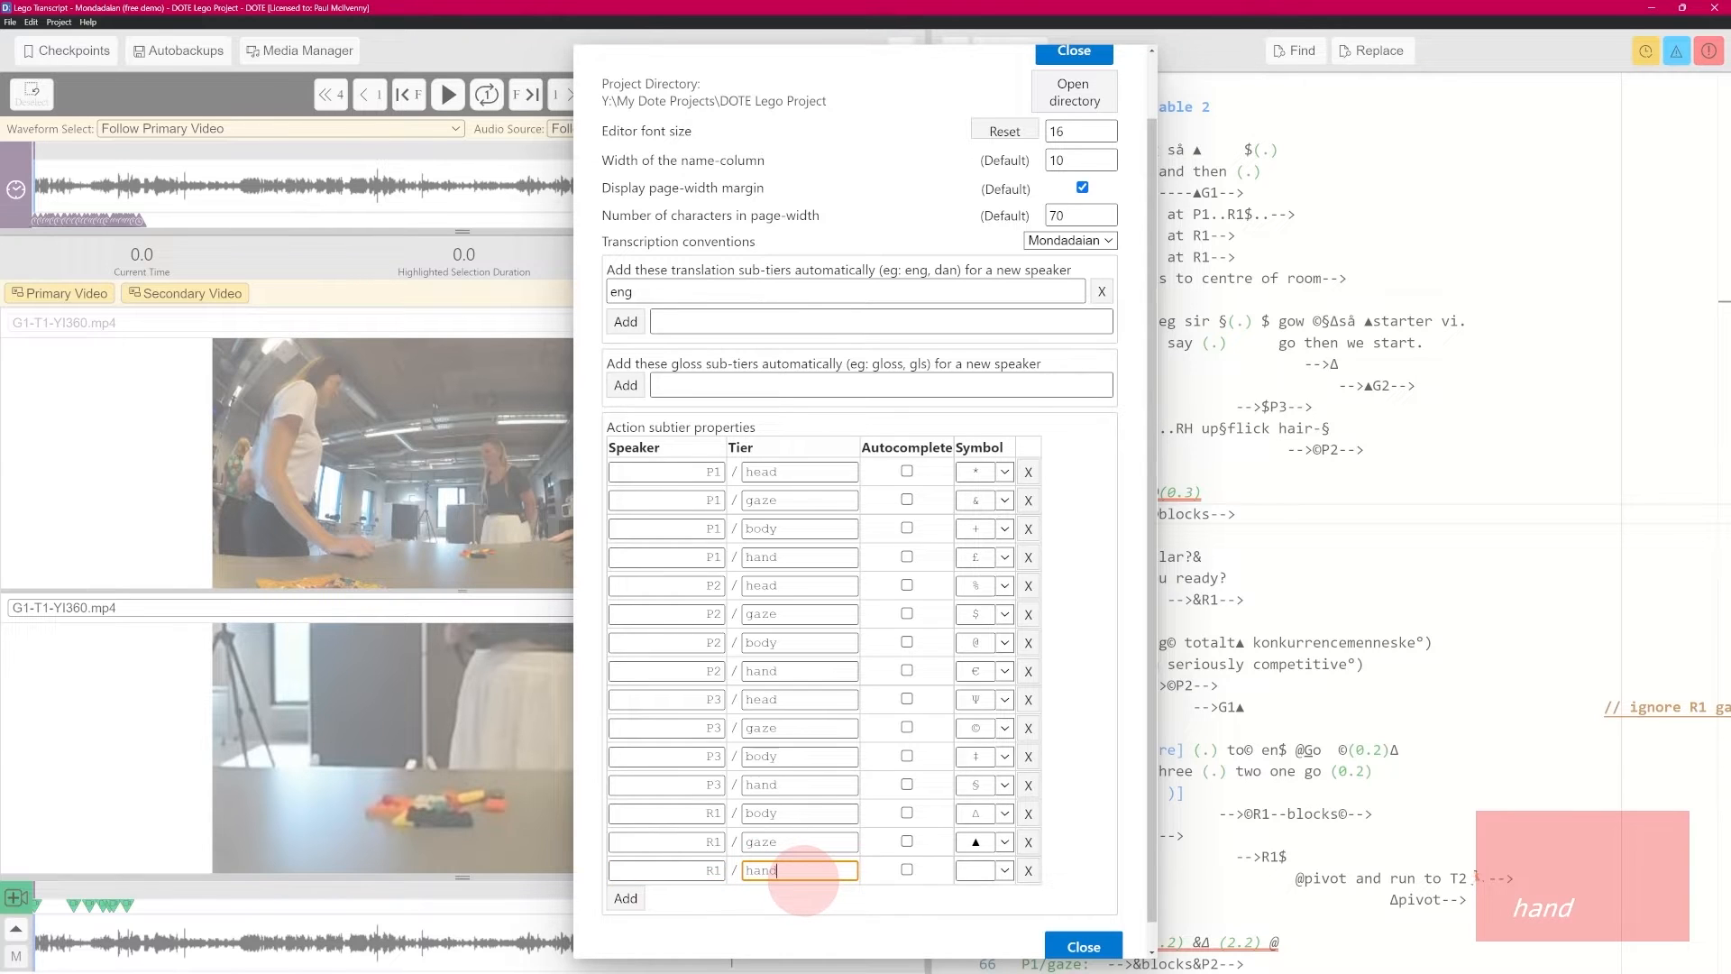
key(BackSpace)
key(BackSpace)
key(BackSpace)
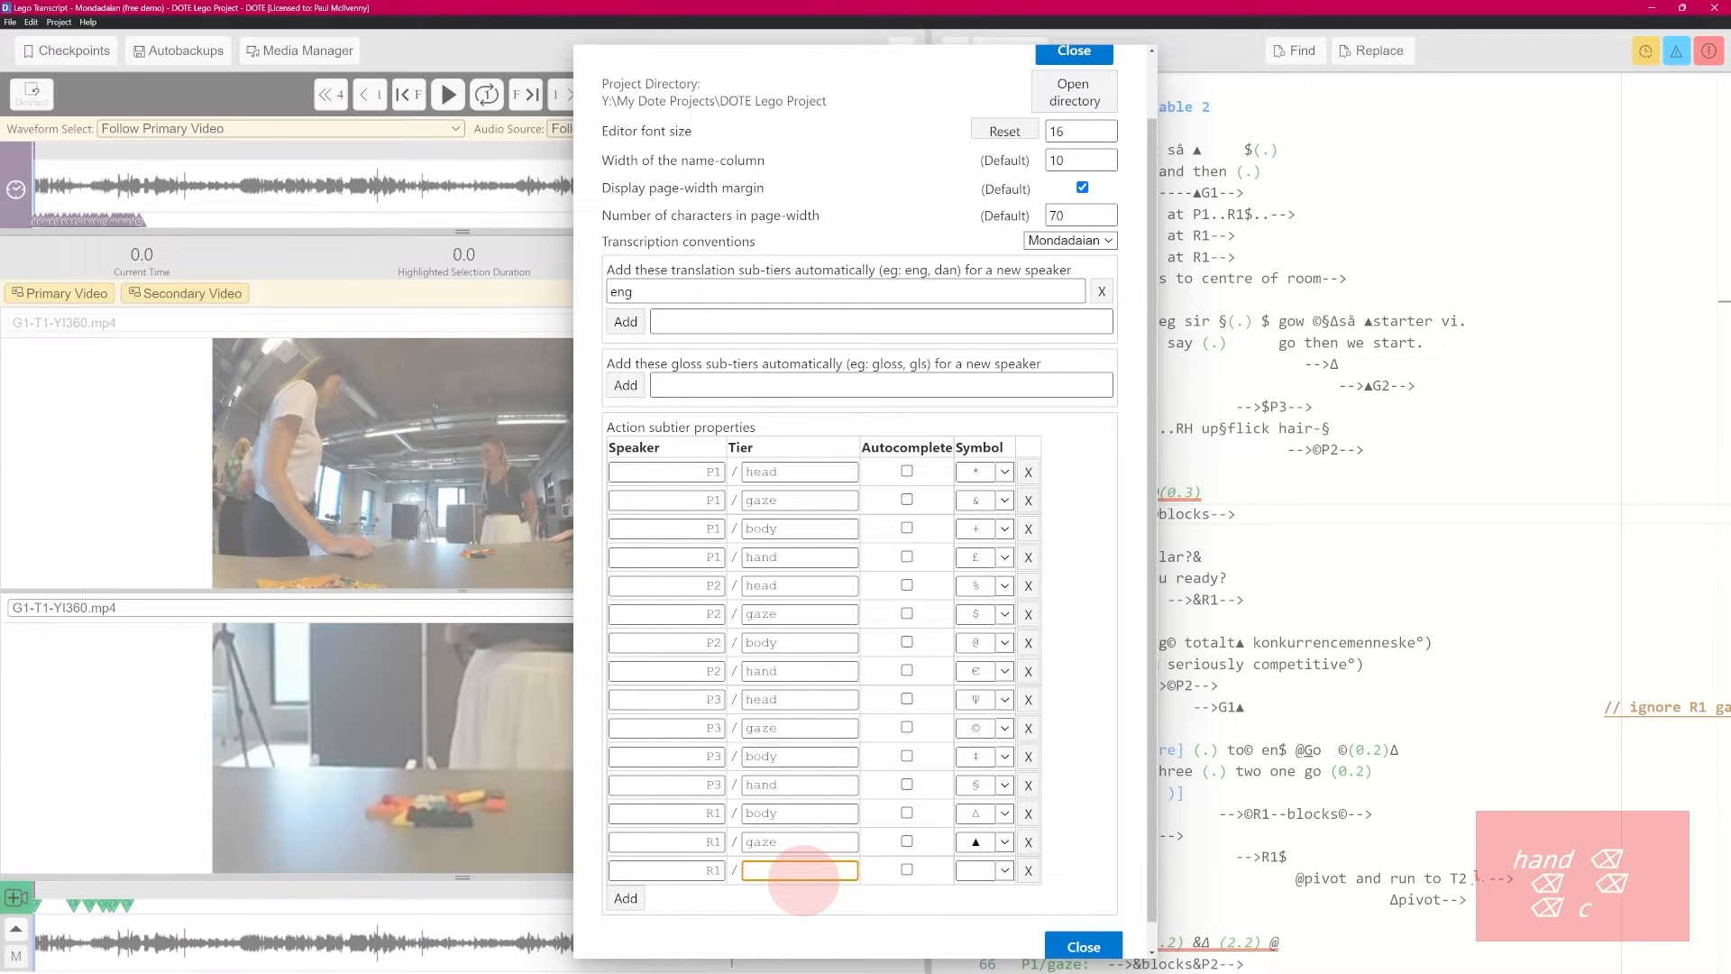
text(camera)
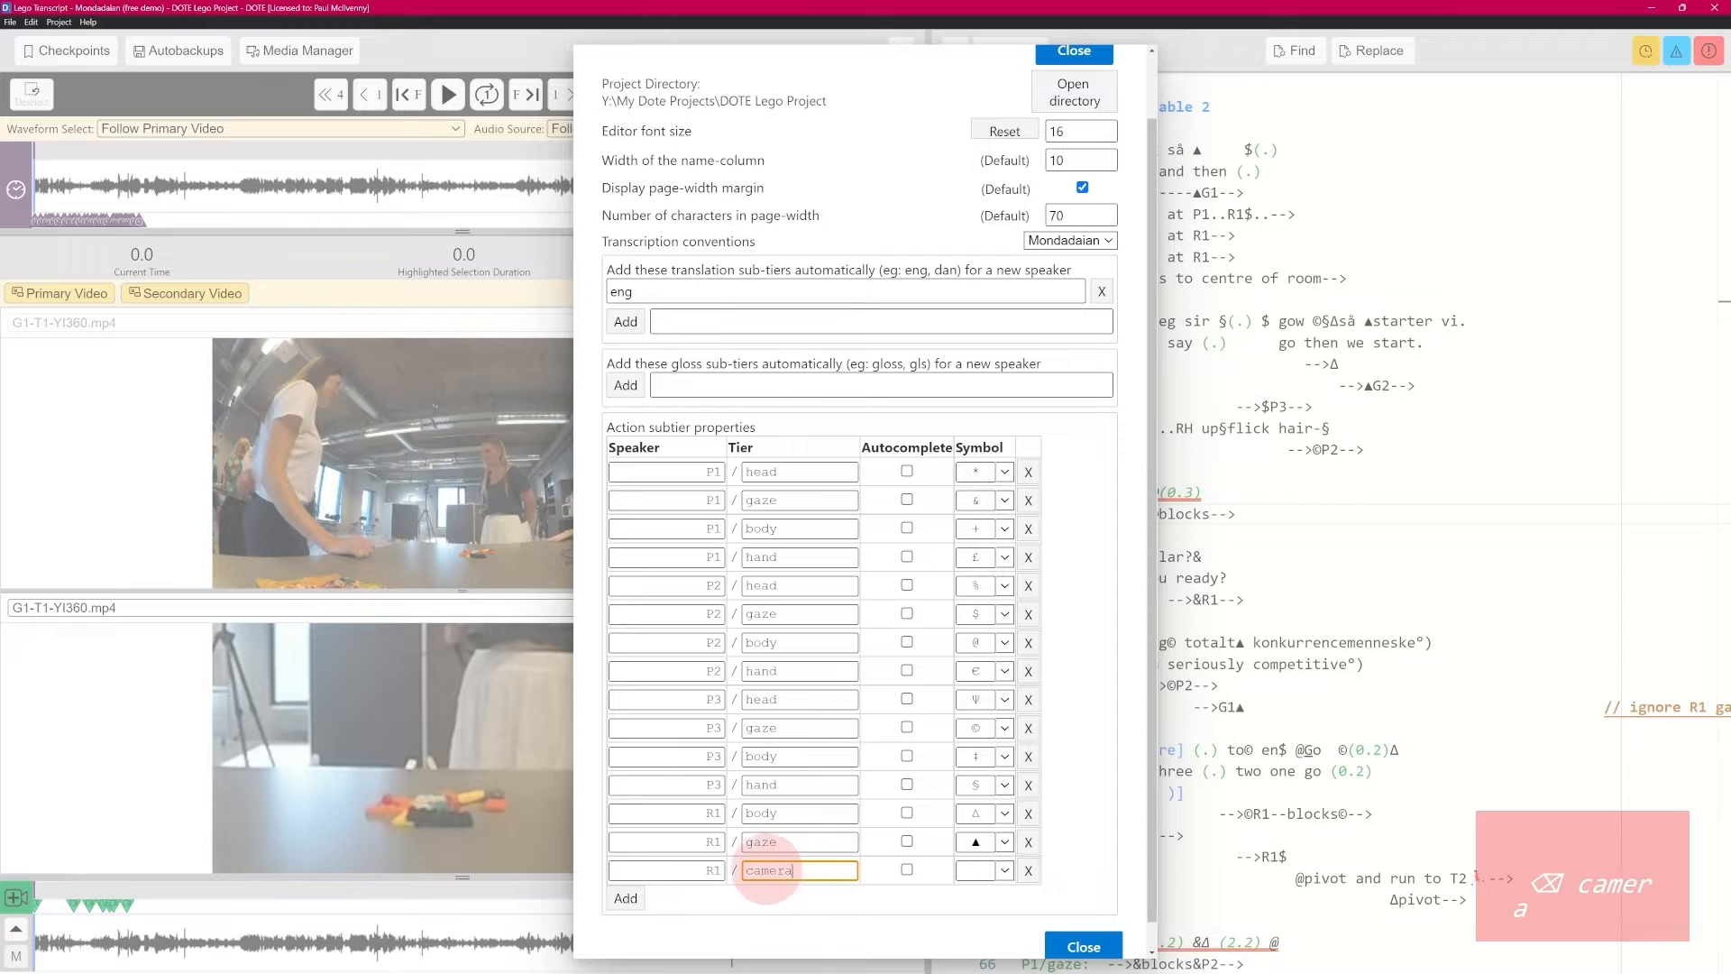
key(BackSpace)
key(BackSpace)
key(BackSpace)
key(BackSpace)
text(m)
click(1004, 642)
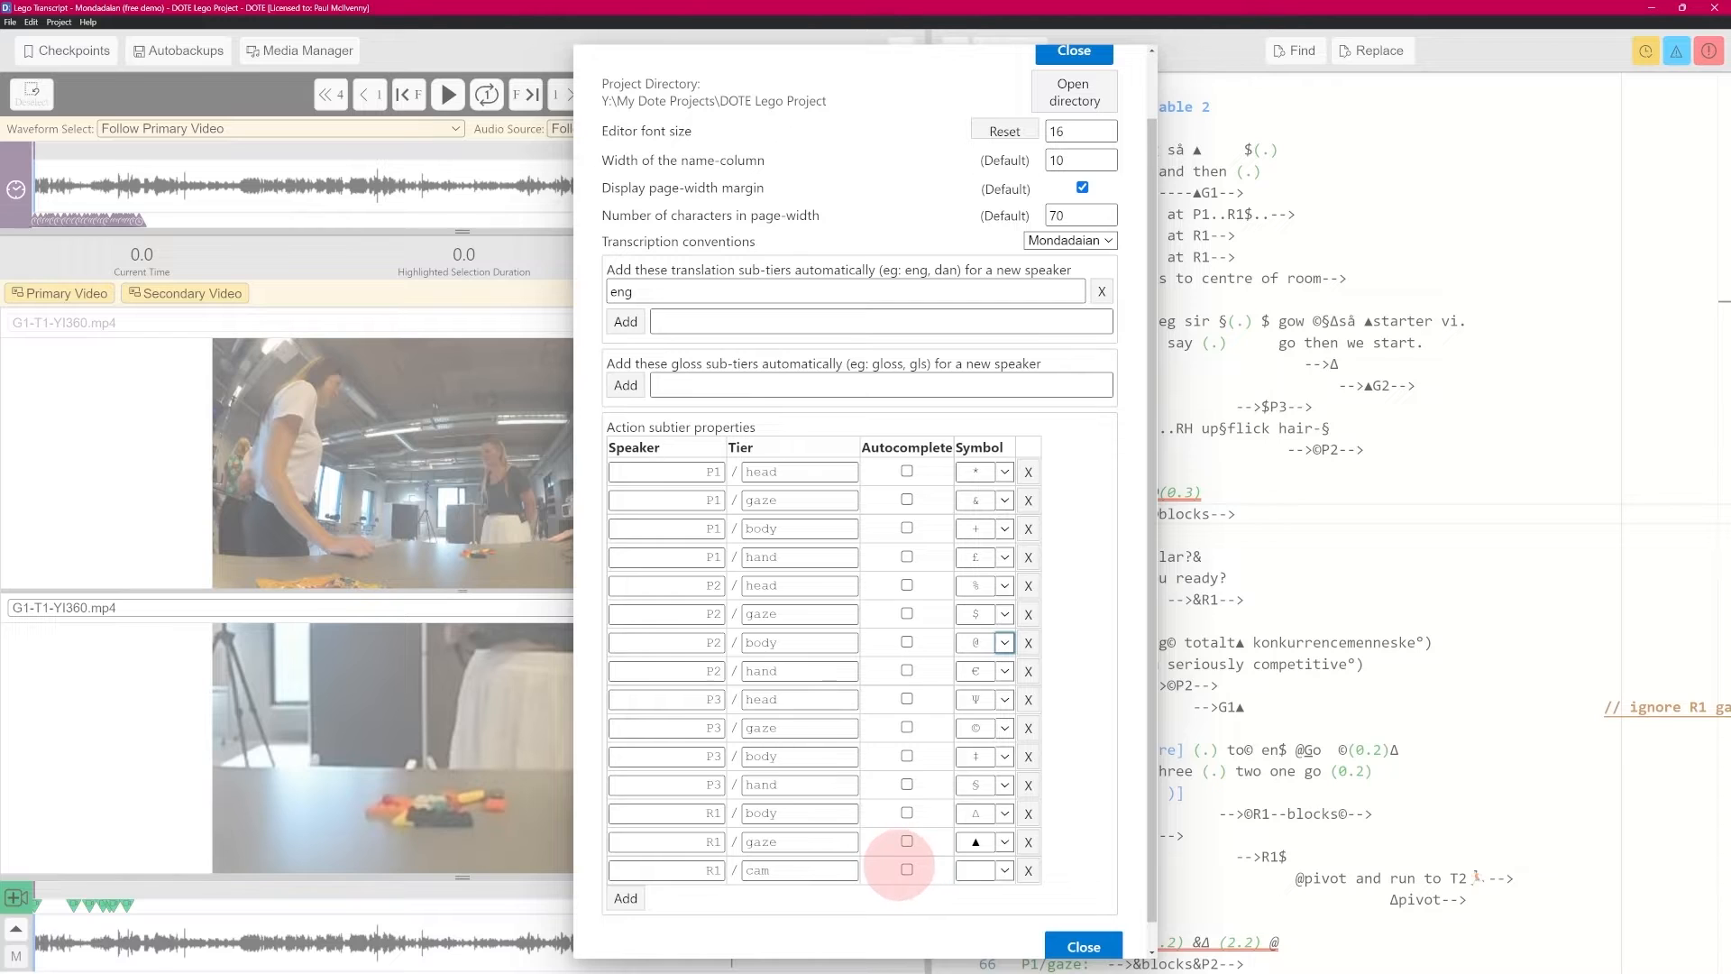
Step: Enable autocomplete for the R1/cam subtier, assign it the ♣ symbol, and close the transcript options
click(908, 869)
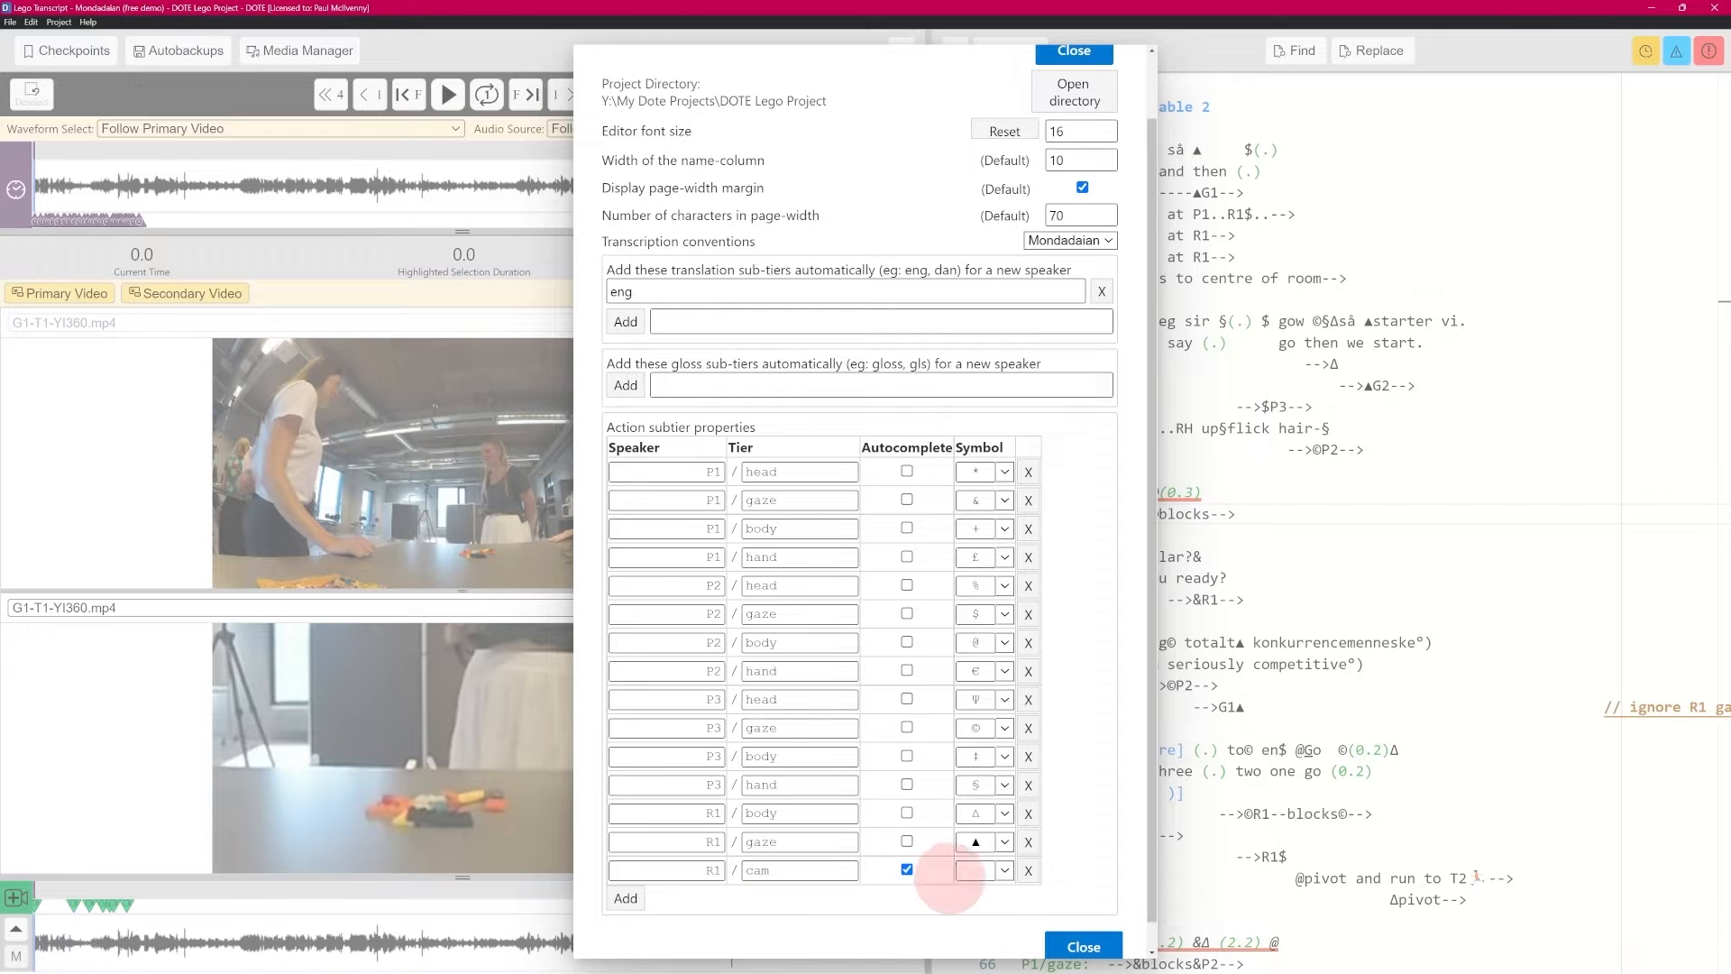
click(1004, 870)
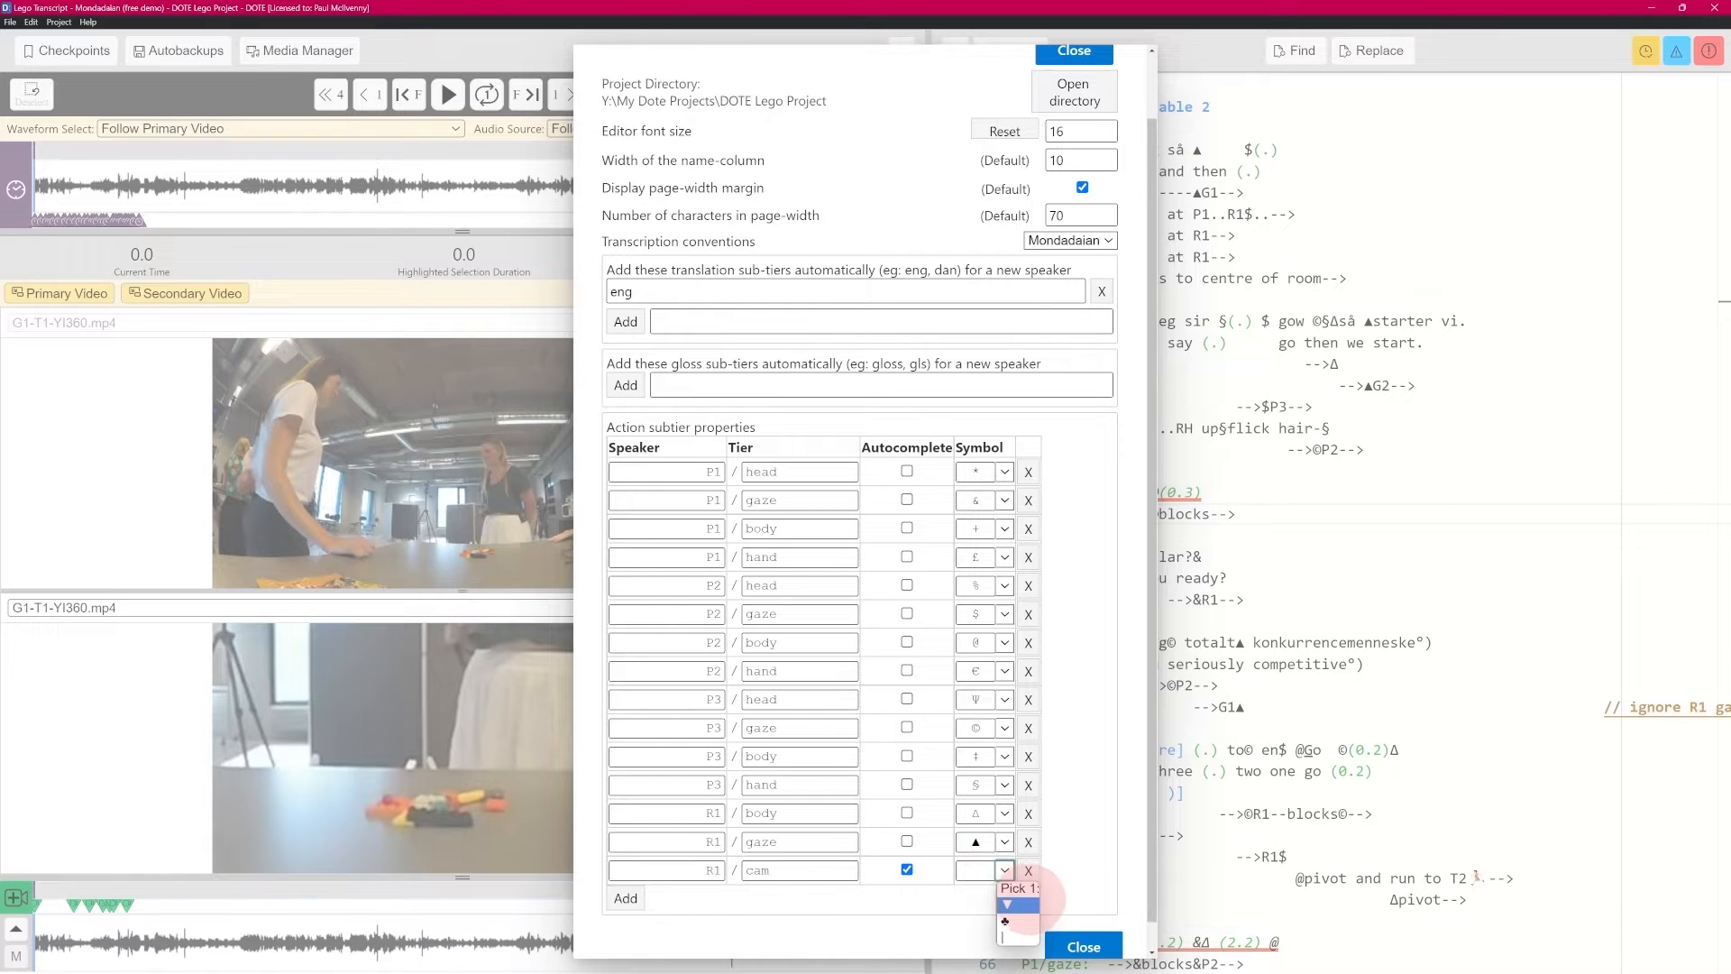
click(1006, 922)
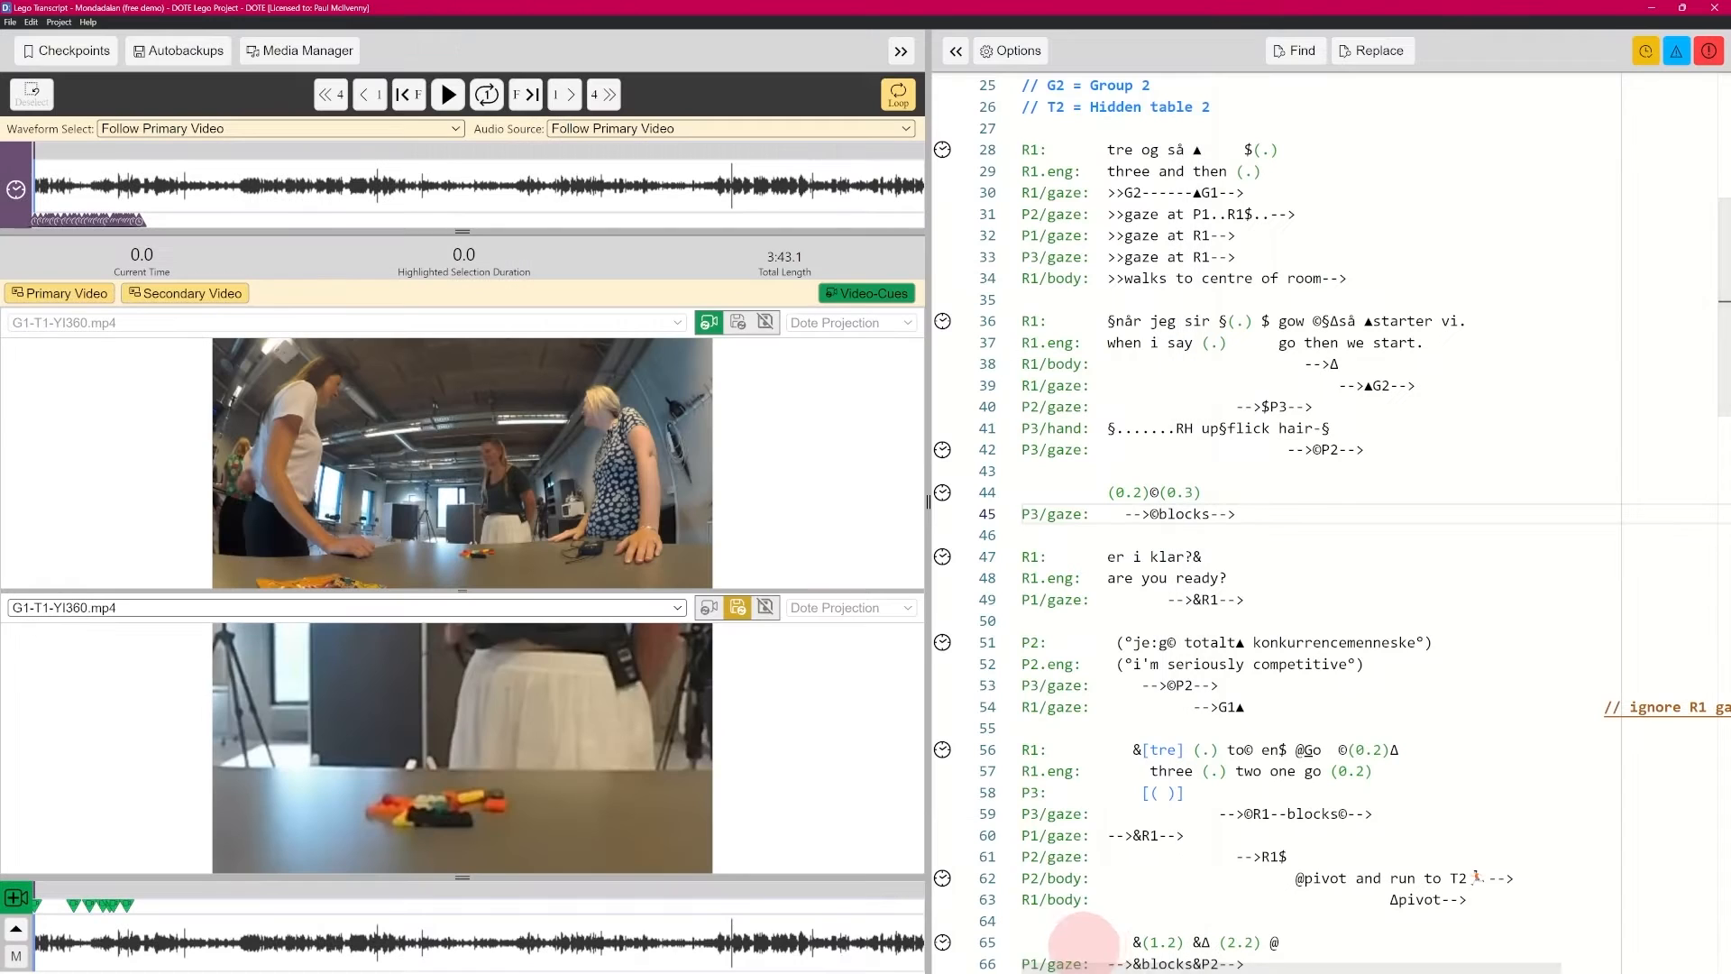
click(1083, 946)
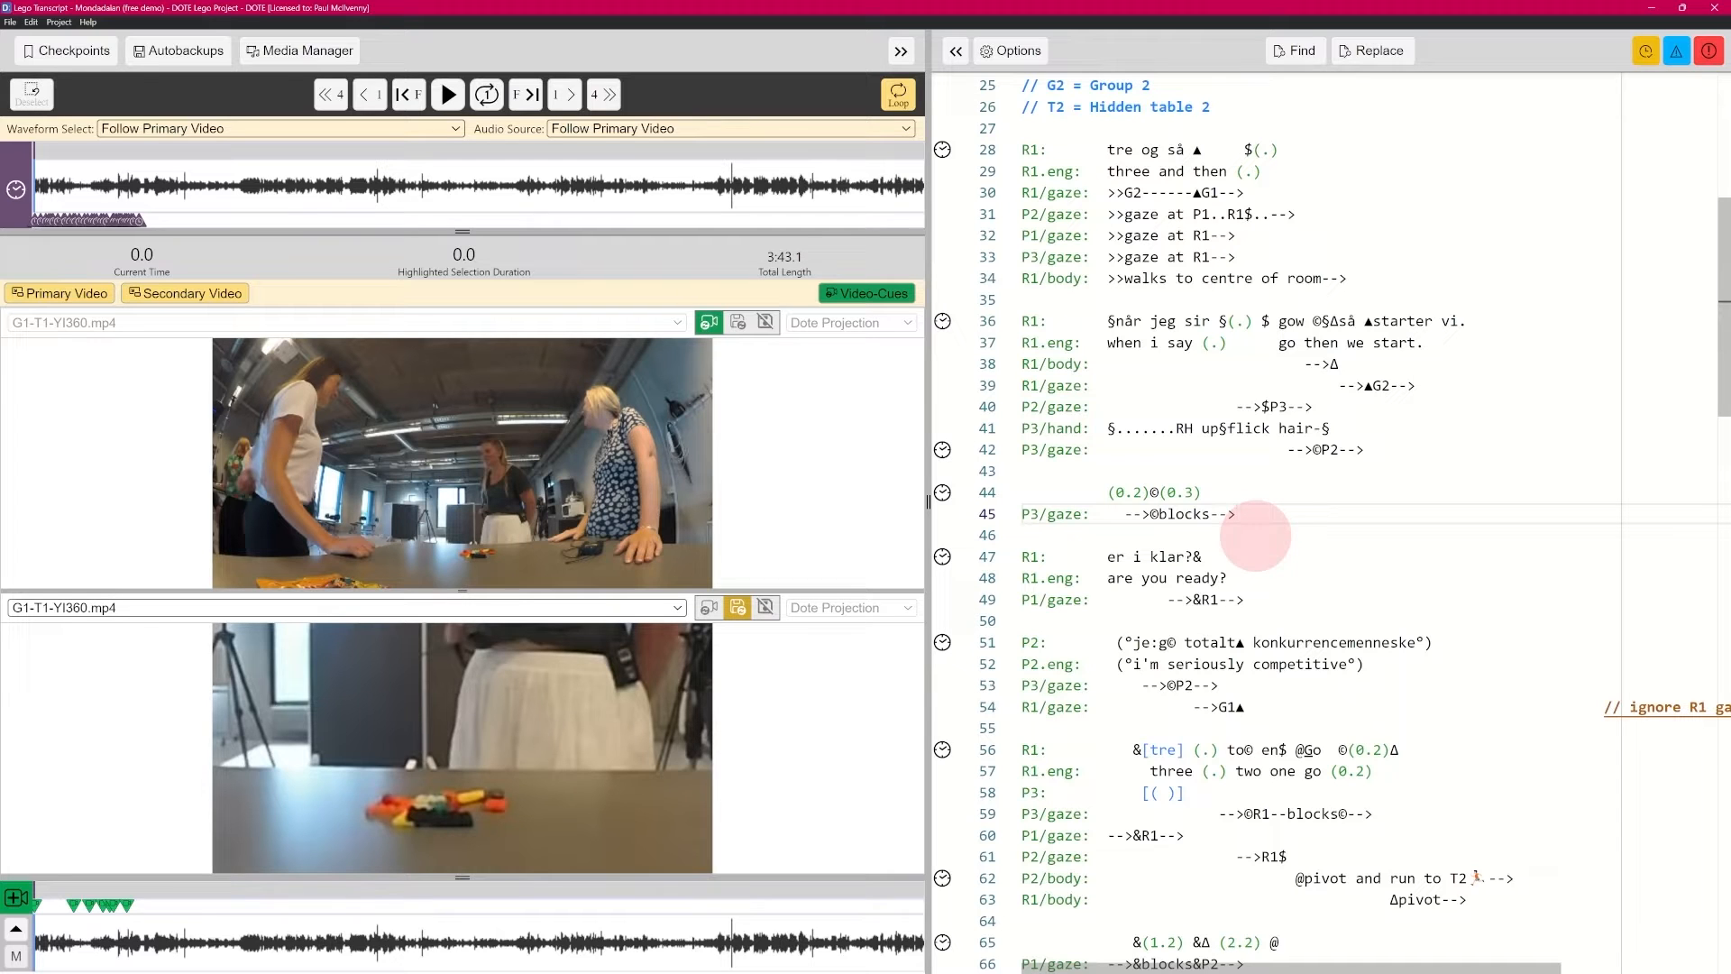
Step: Add an R1/cam line directly below the P3/gaze line 45 and begin it with the ♣ symbol
key(Return)
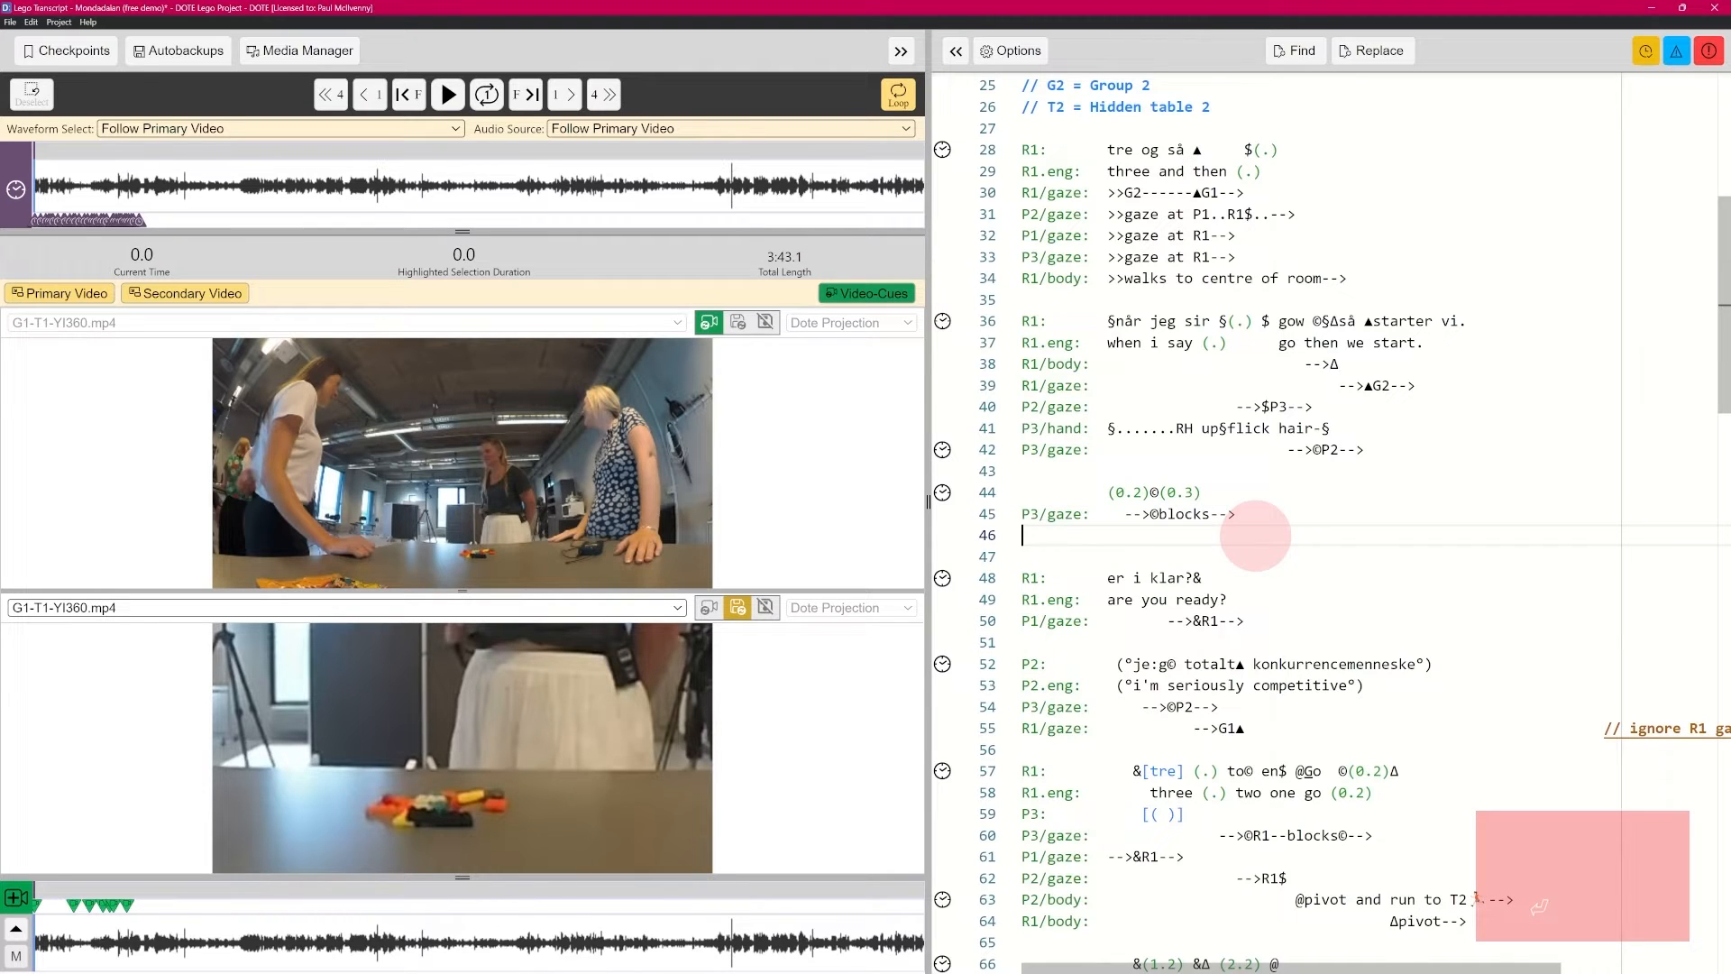
text(R)
key(Down)
key(Down)
key(Down)
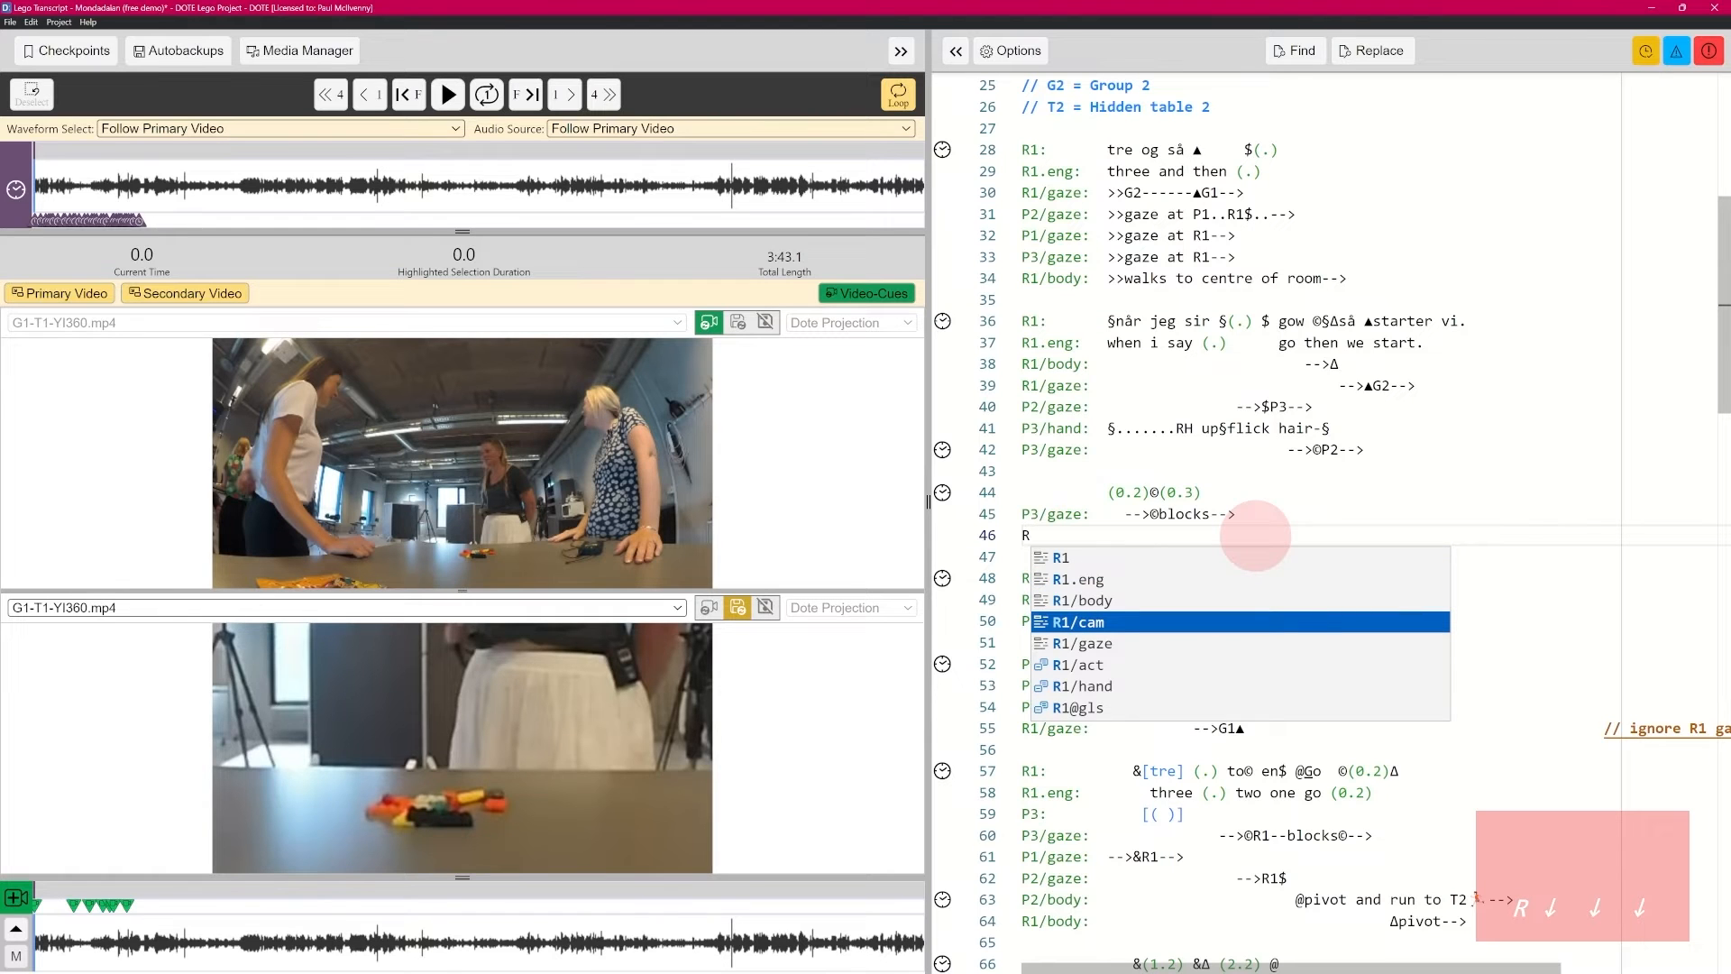
key(Return)
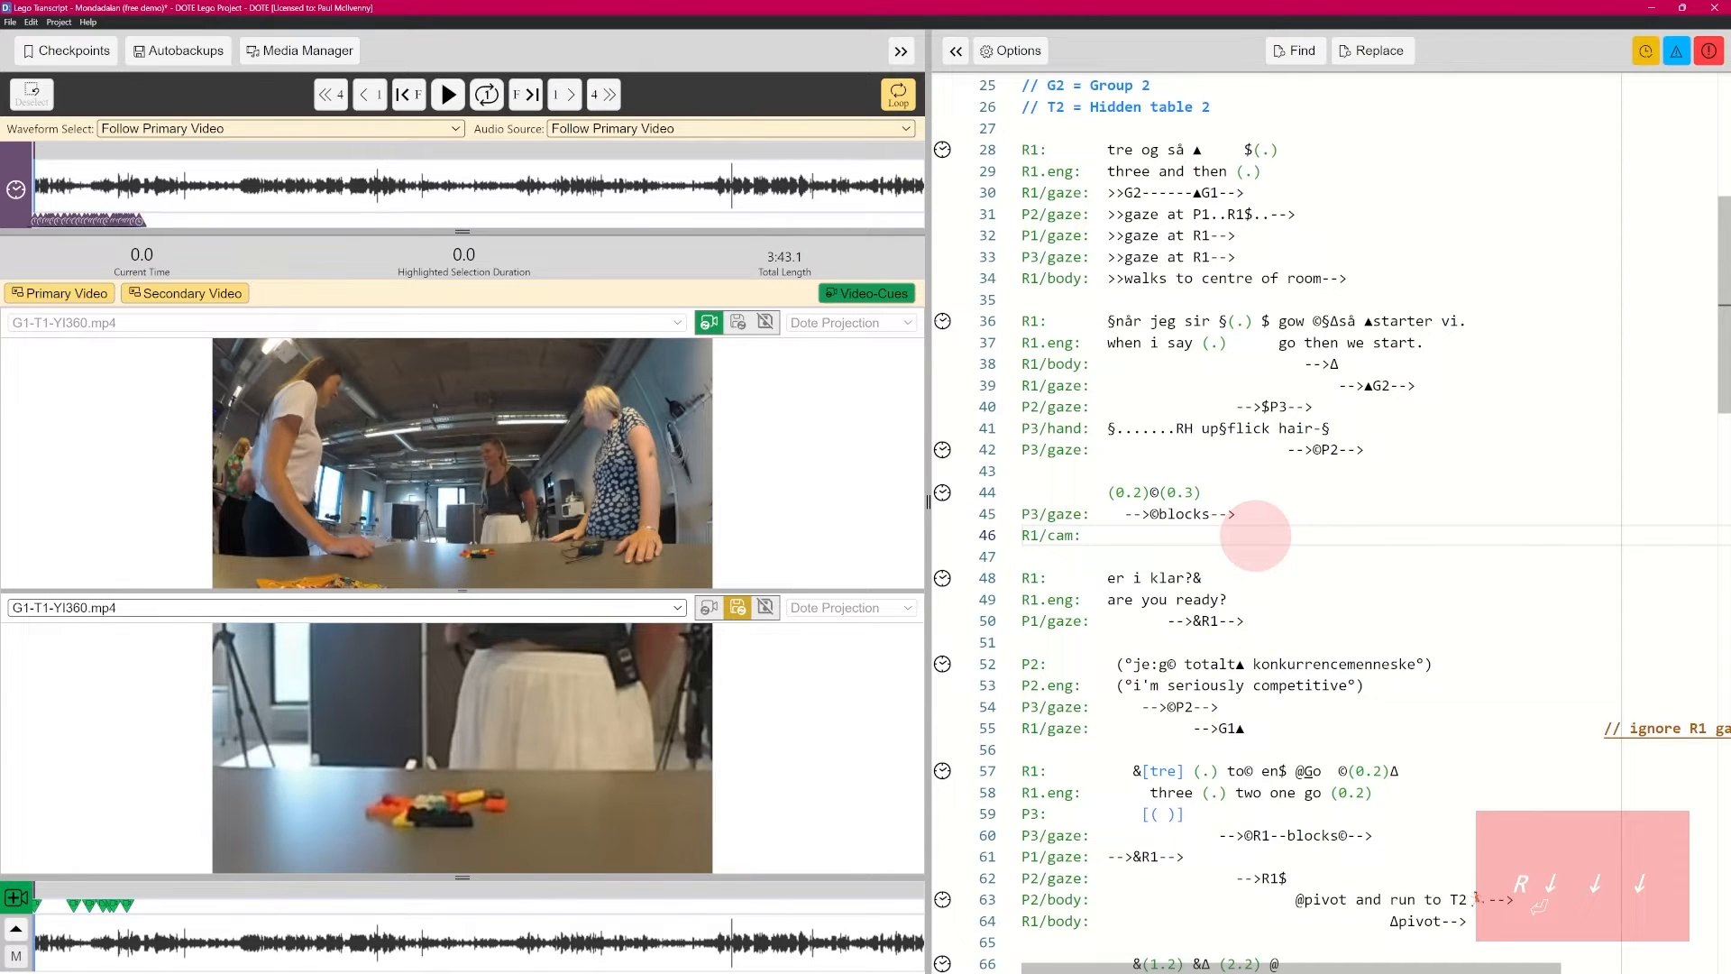
key(ctrl+Return)
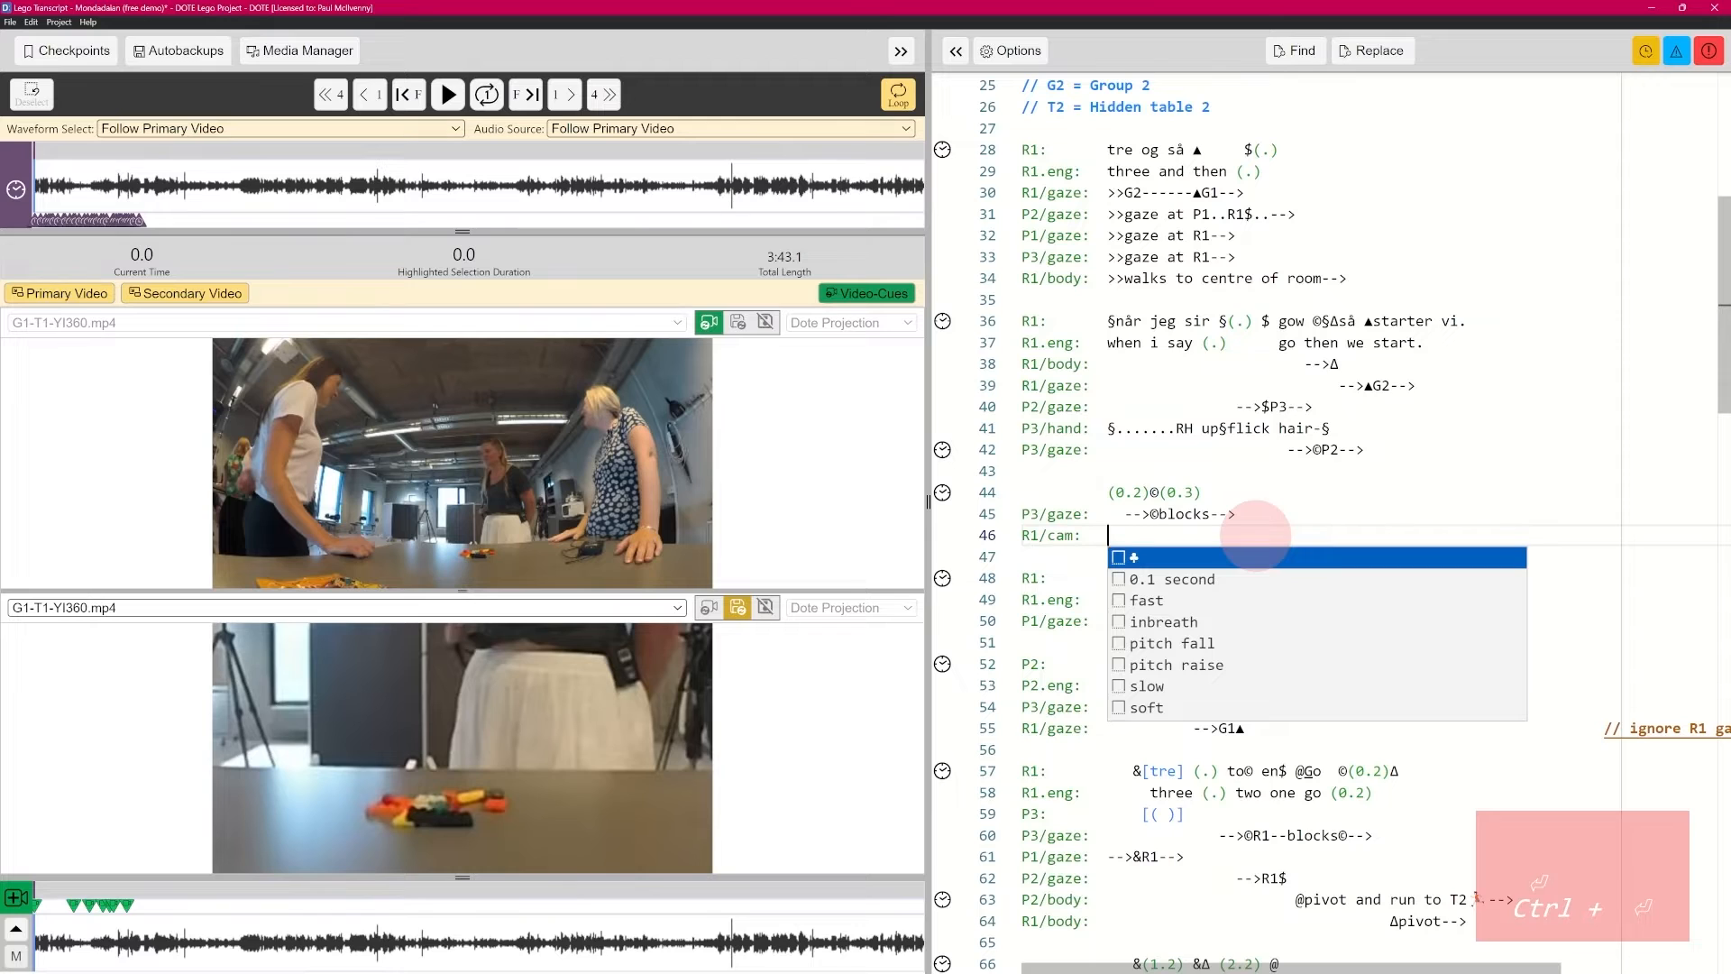
key(Return)
Step: Insert the R1/cam alignment symbol ♣ before the (0.2) pause at the start of line 44
key(Left)
key(Up)
key(Up)
key(ctrl+Return)
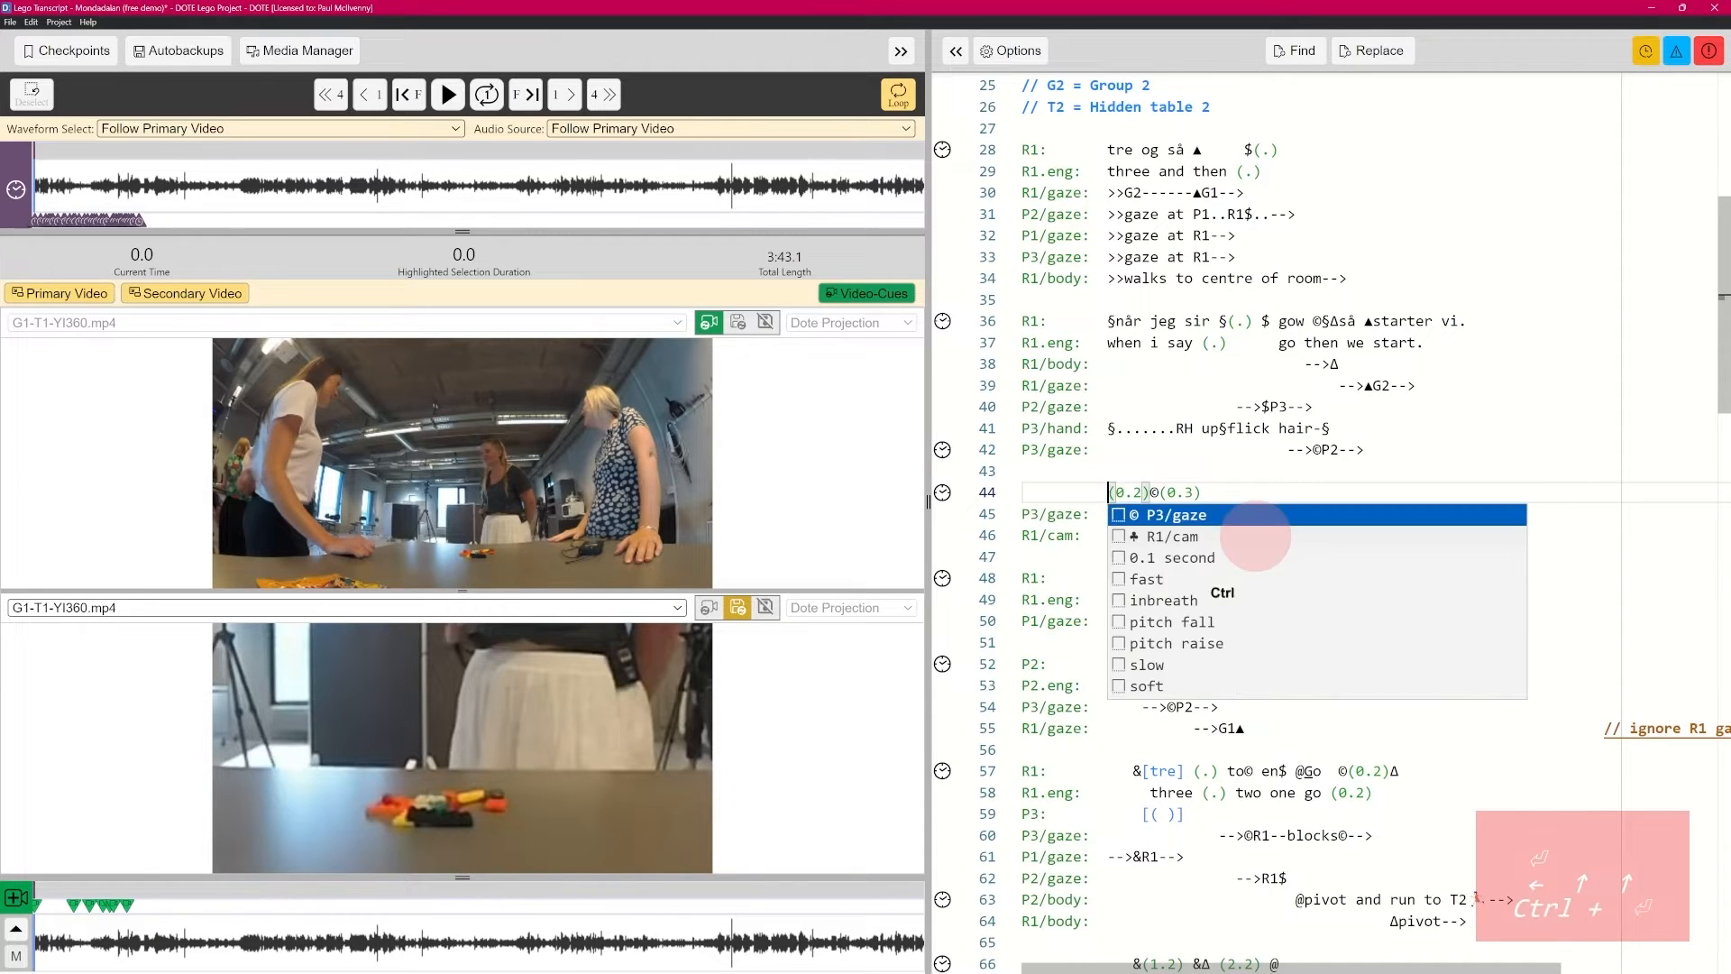
key(Down)
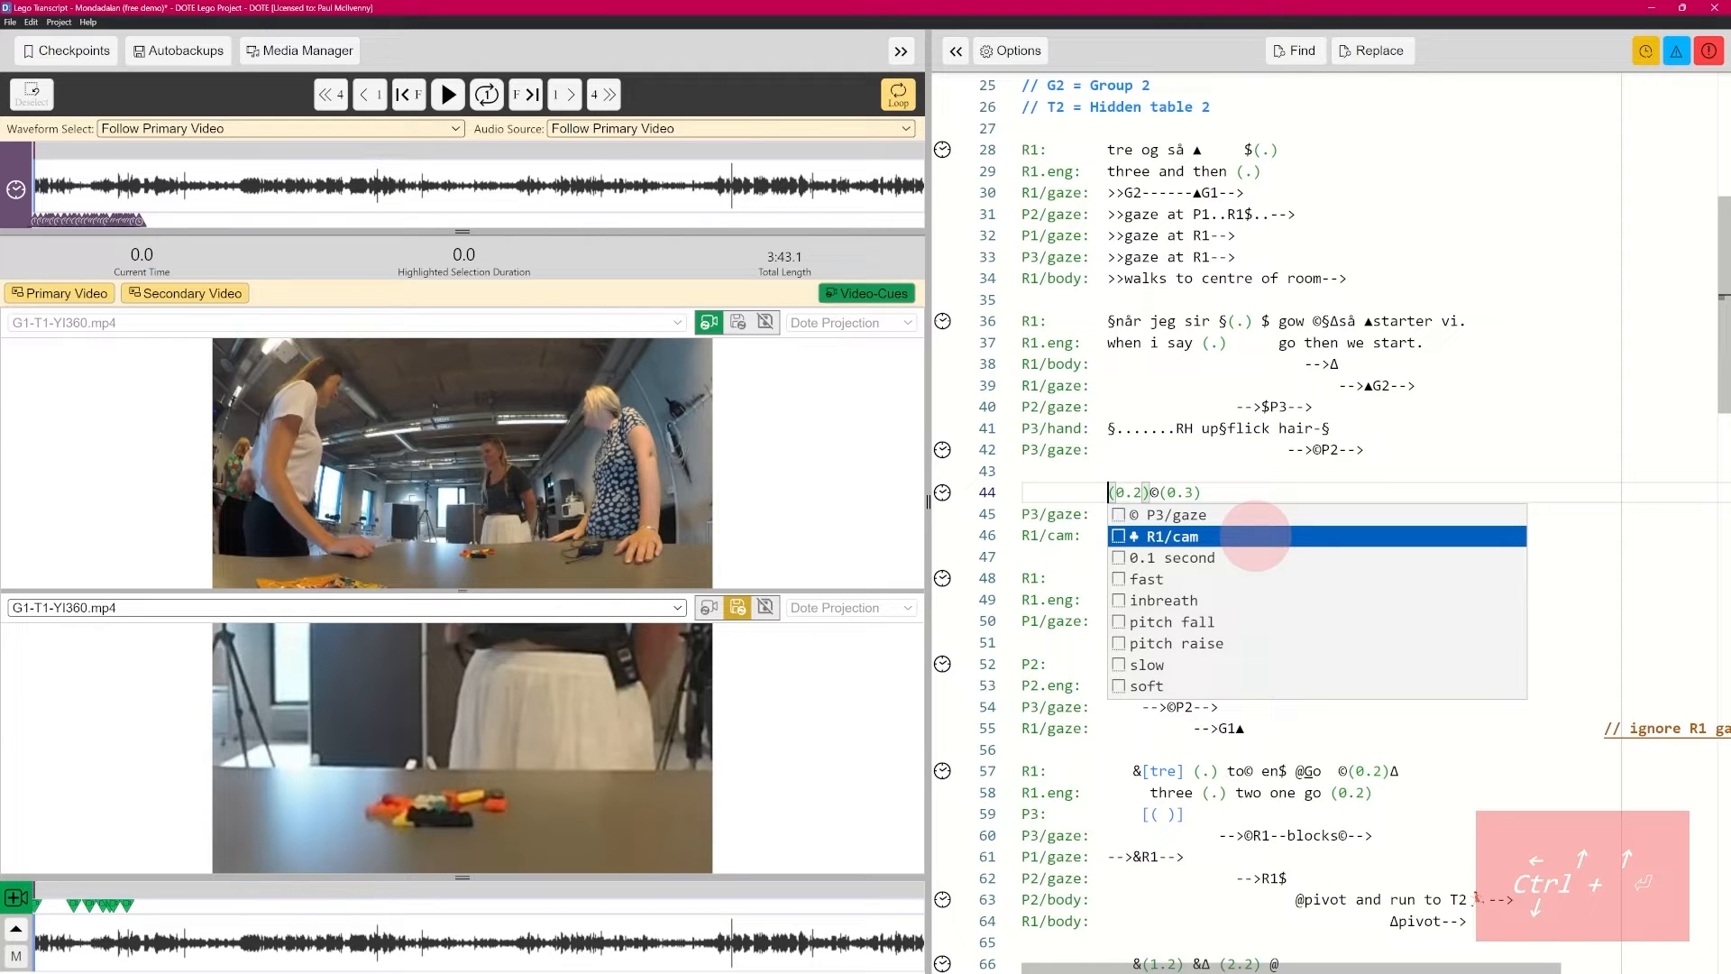
key(Down)
key(Up)
key(Up)
key(Down)
key(Up)
key(Down)
key(Return)
Step: Enter "new shot-->>" after the ♣ on the R1/cam line and fix the misaligned components
key(Down)
key(Down)
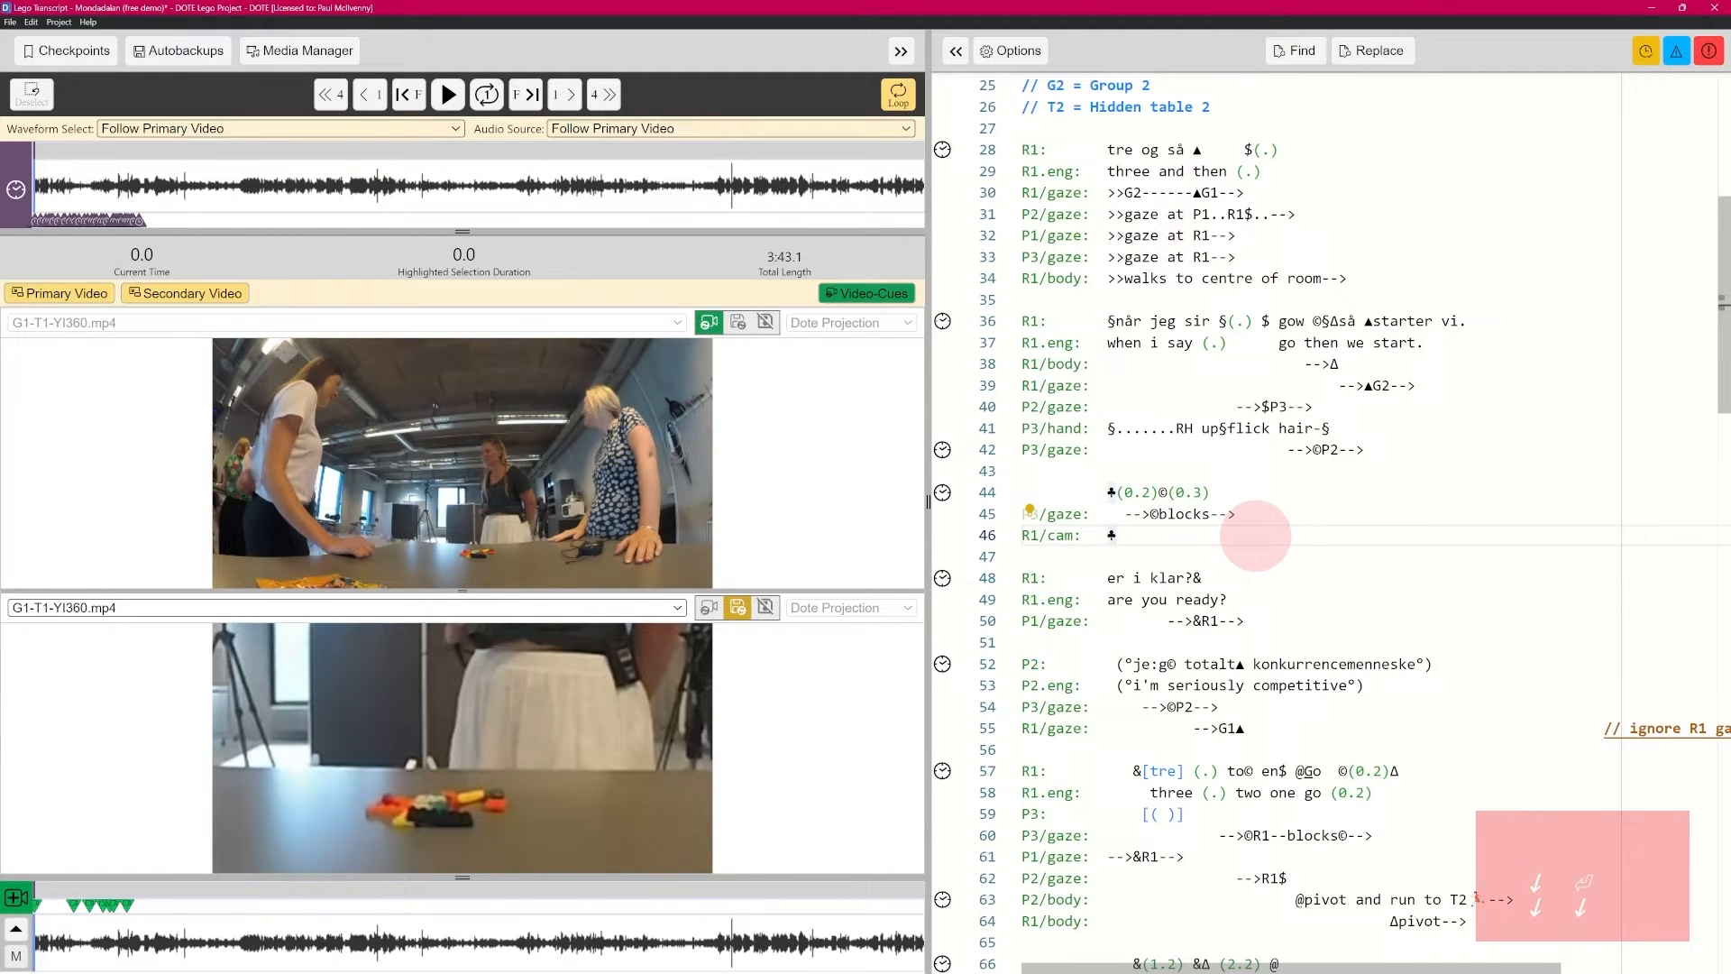
text(new shot-->>)
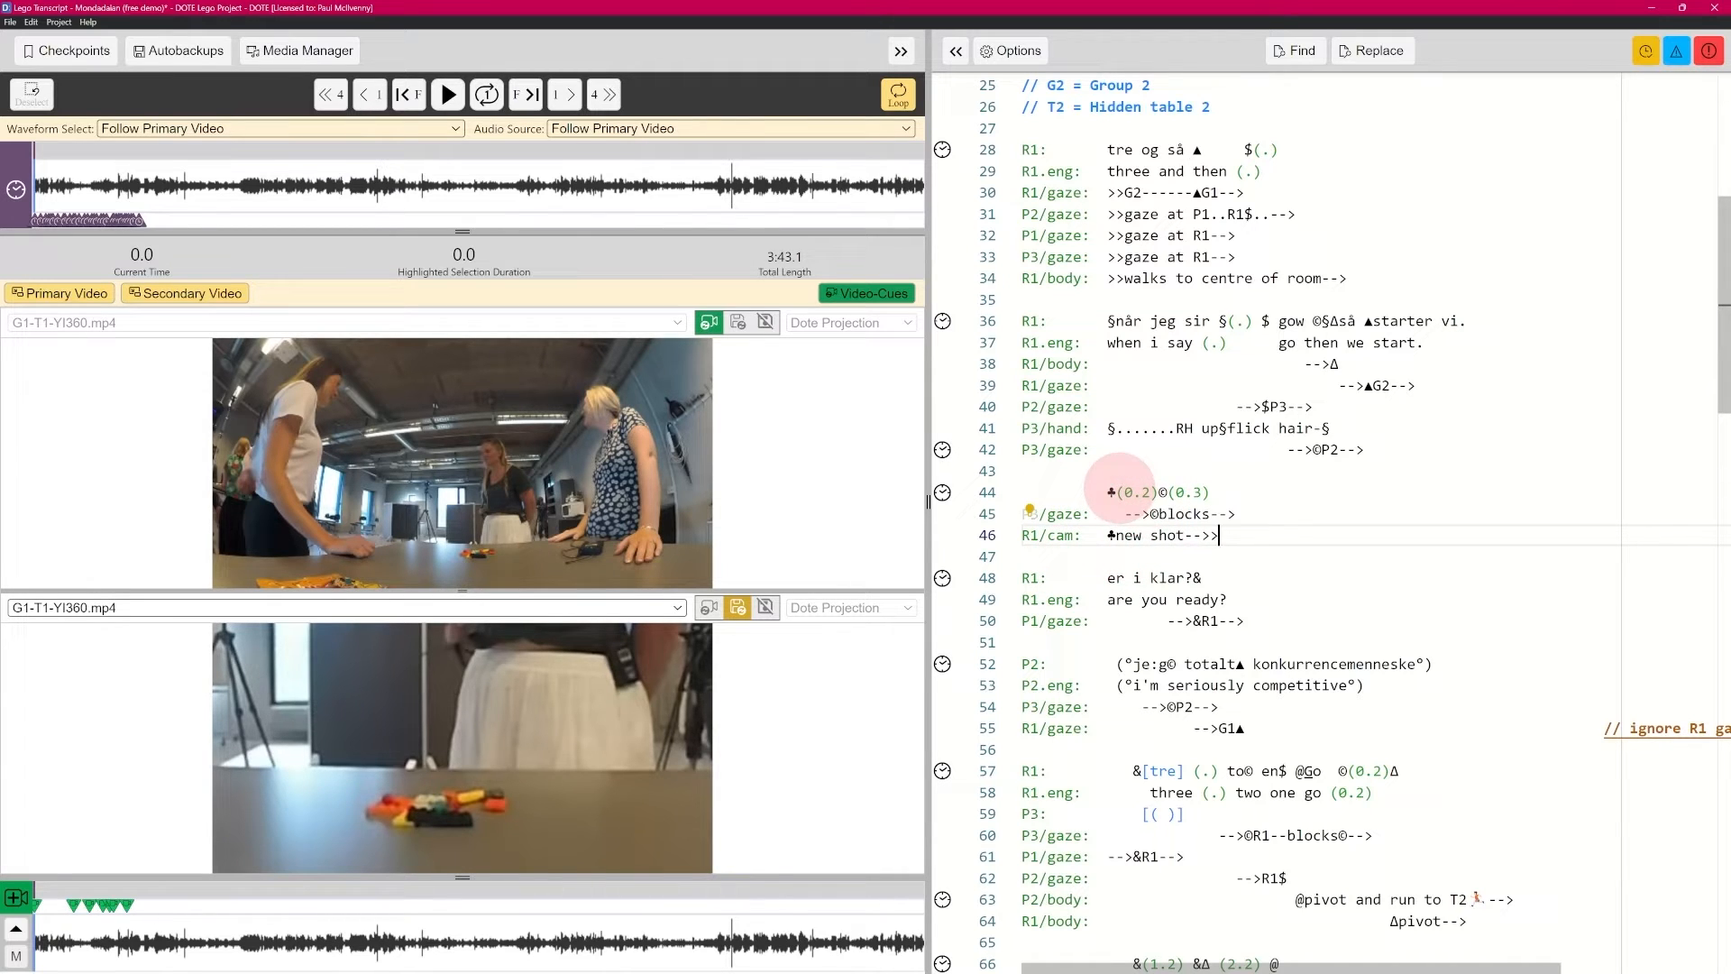
click(1029, 510)
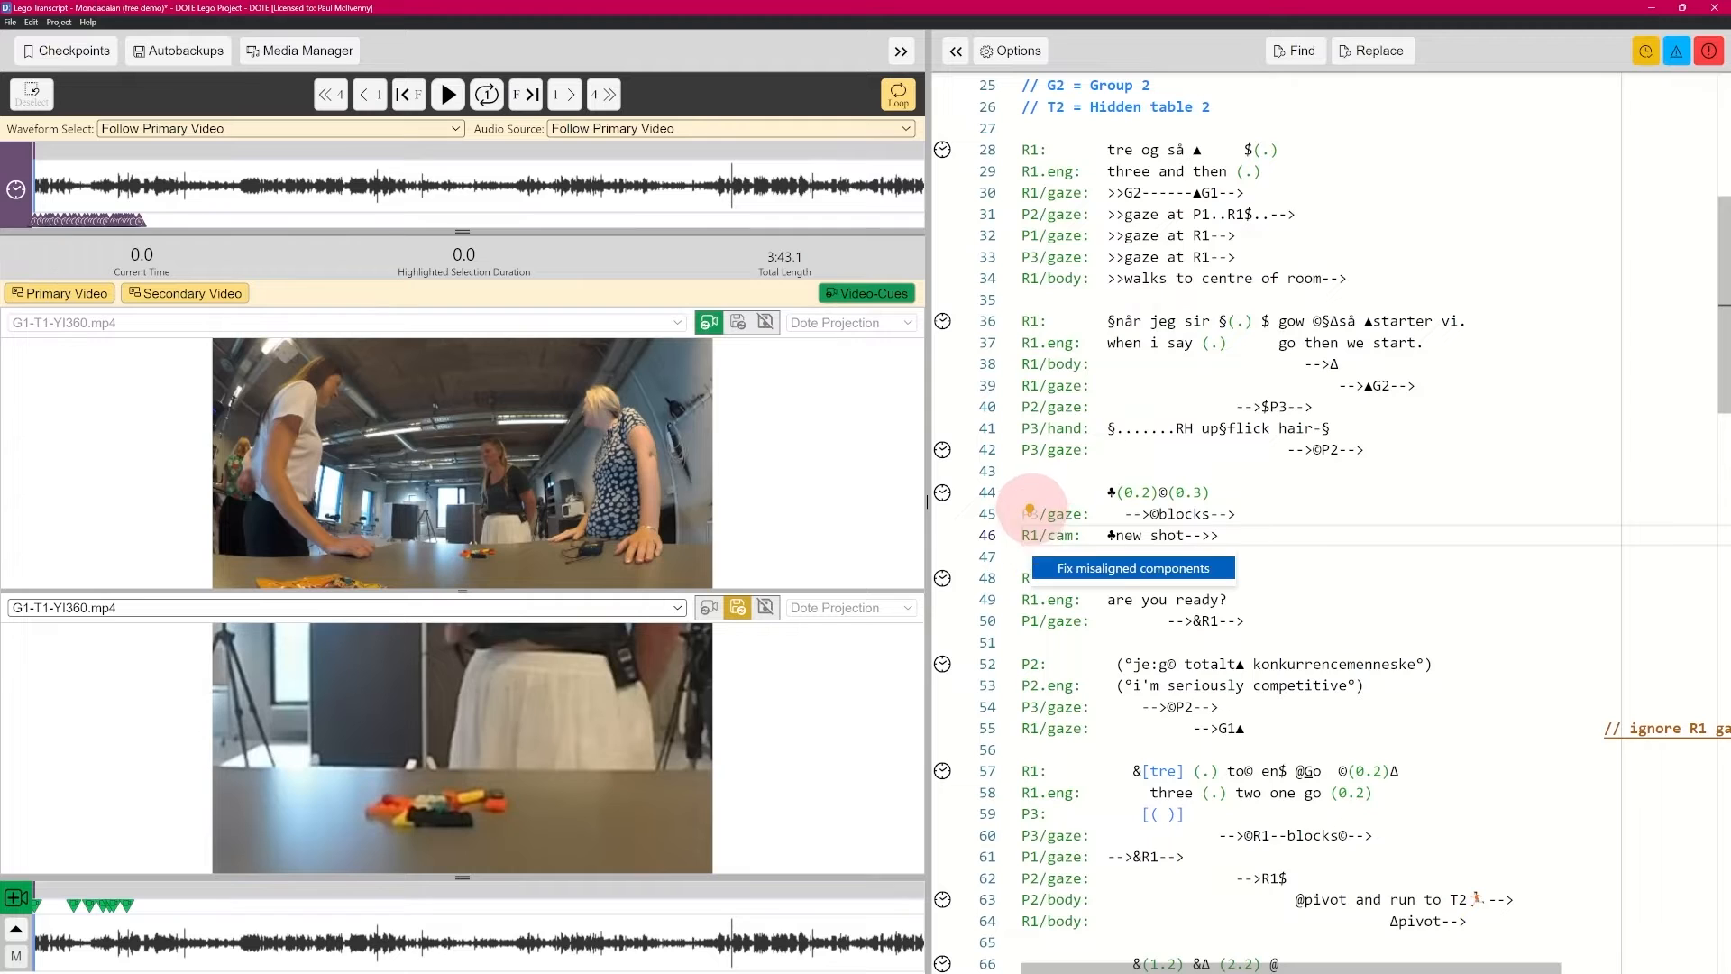
click(1073, 568)
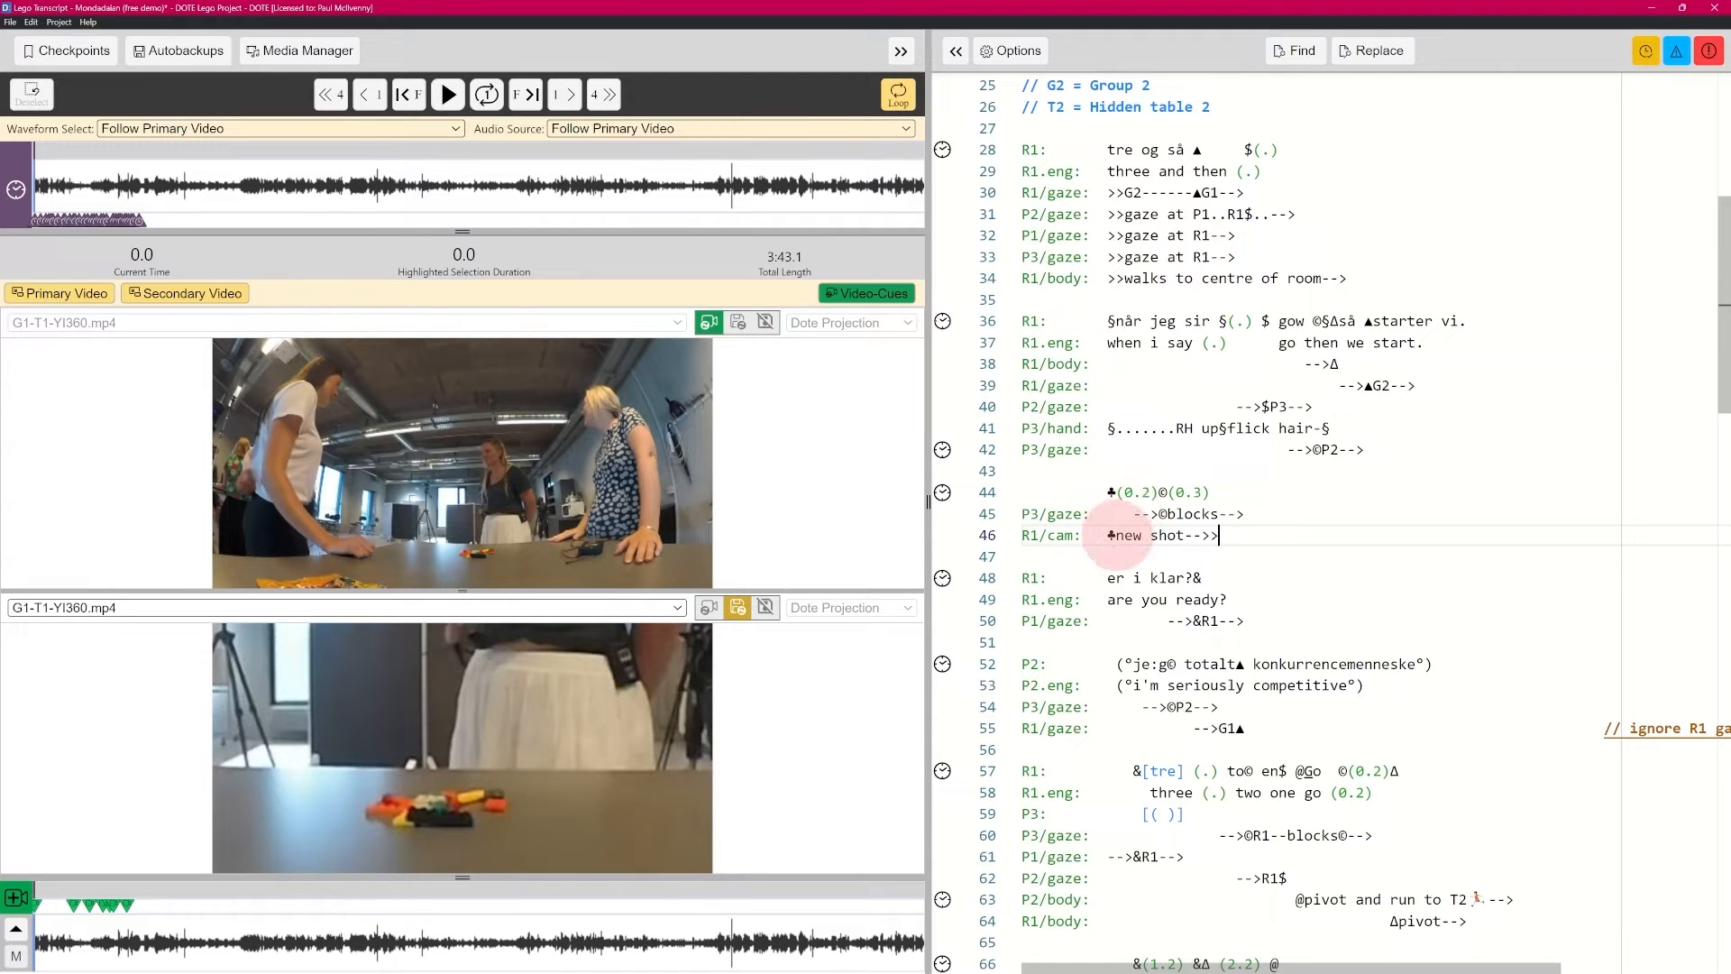
Step: Delete the ♣ before "new shot" on the R1/cam line, try % in its place, and remove the % again
click(1118, 536)
key(BackSpace)
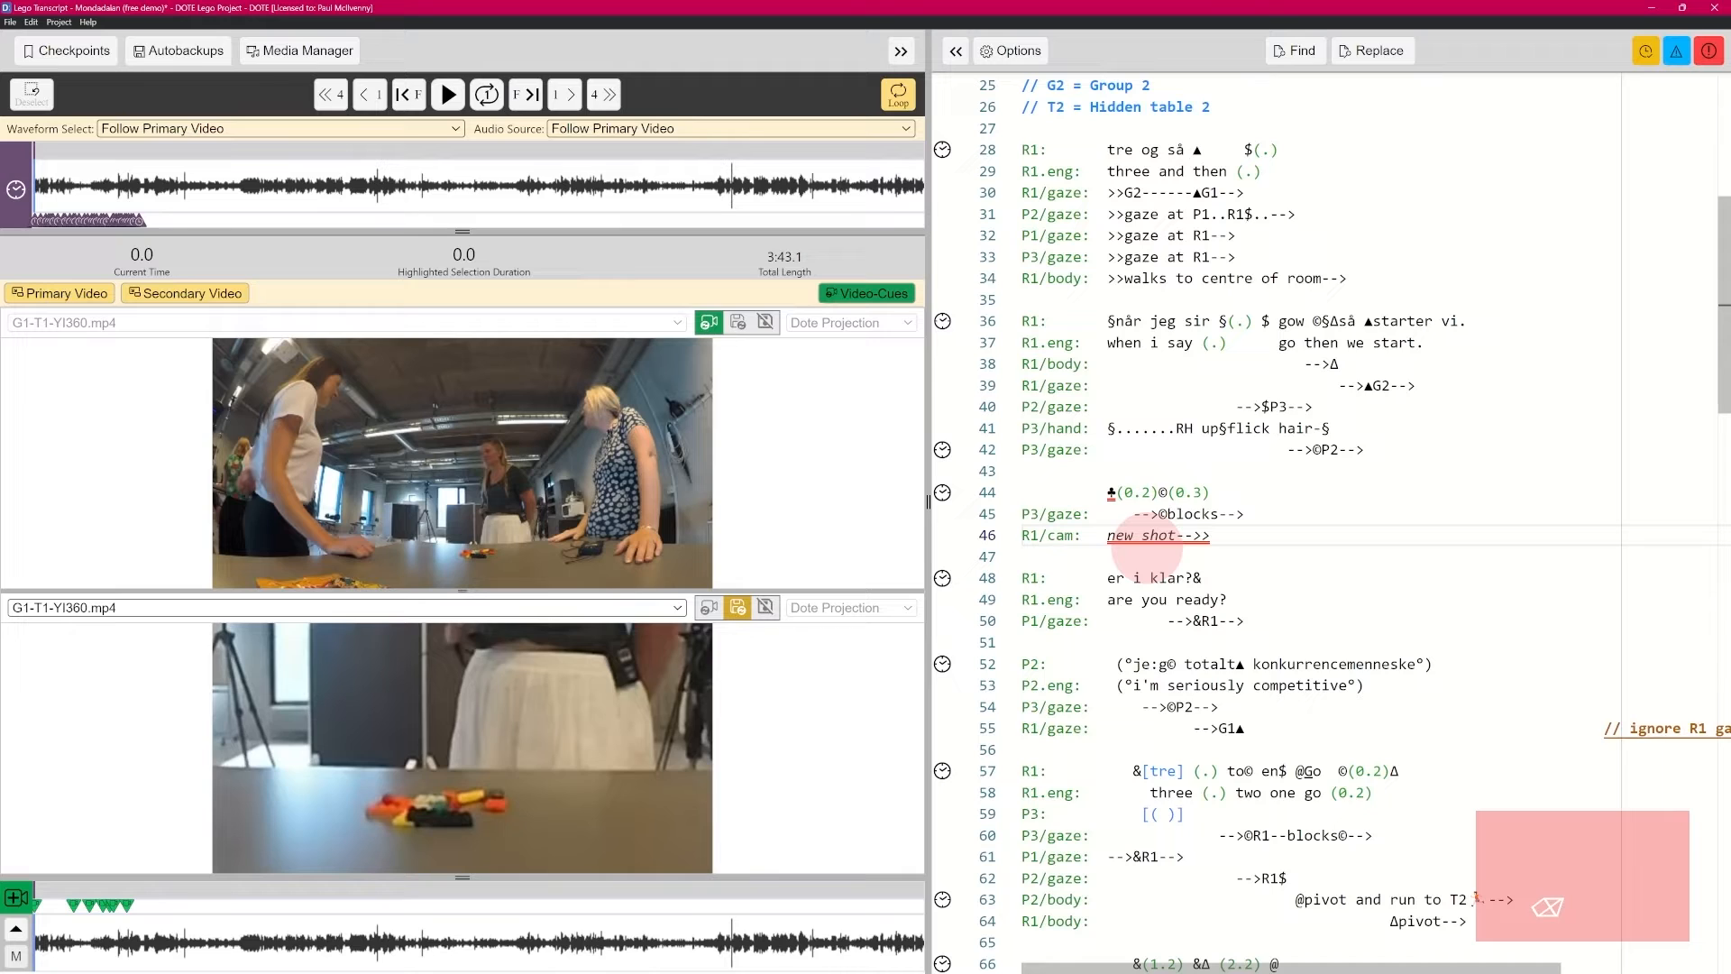
text(%)
key(BackSpace)
text(%)
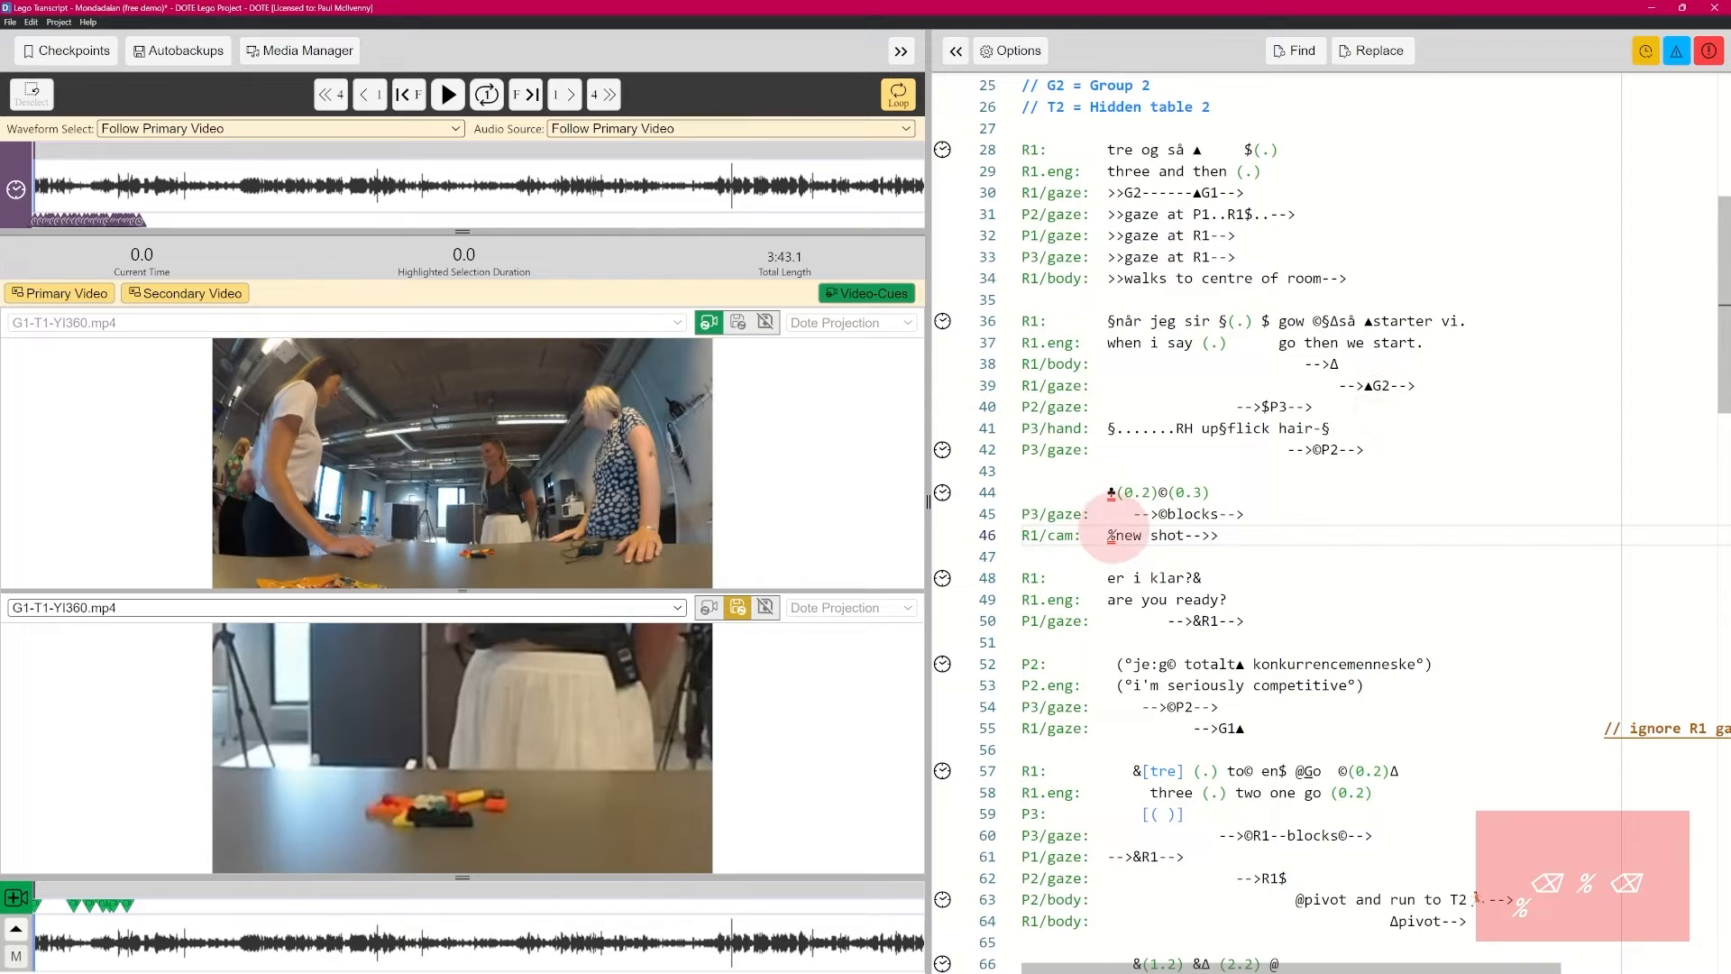
mouse_move(1111, 537)
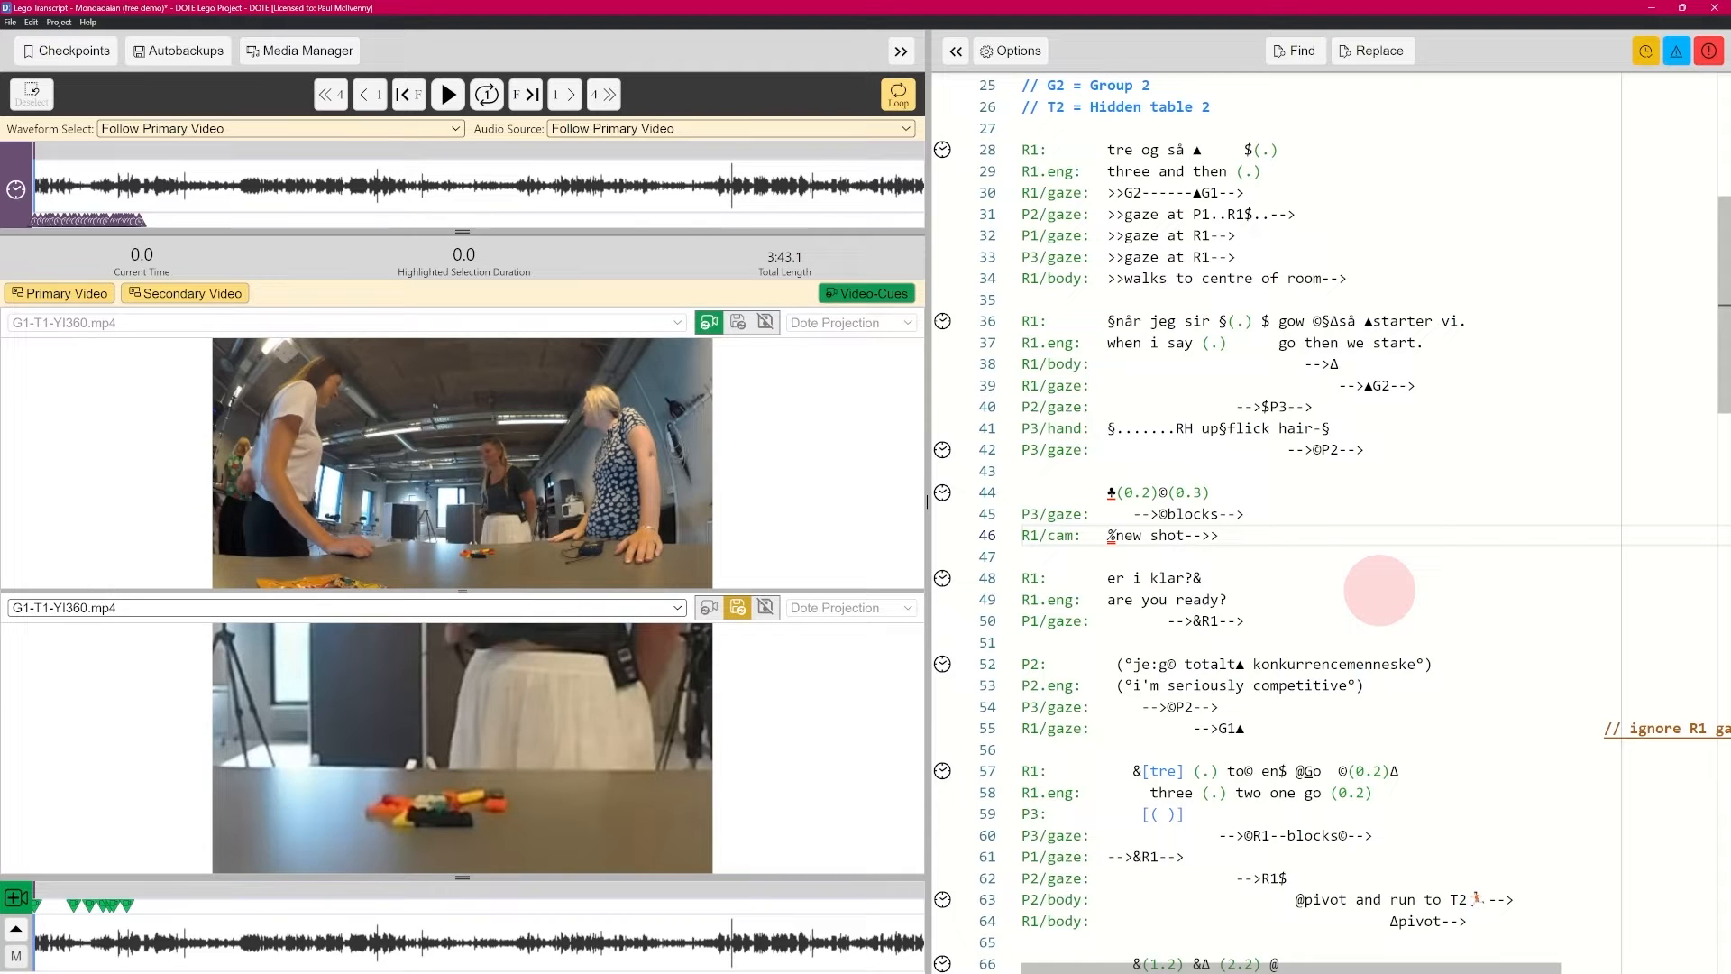
key(BackSpace)
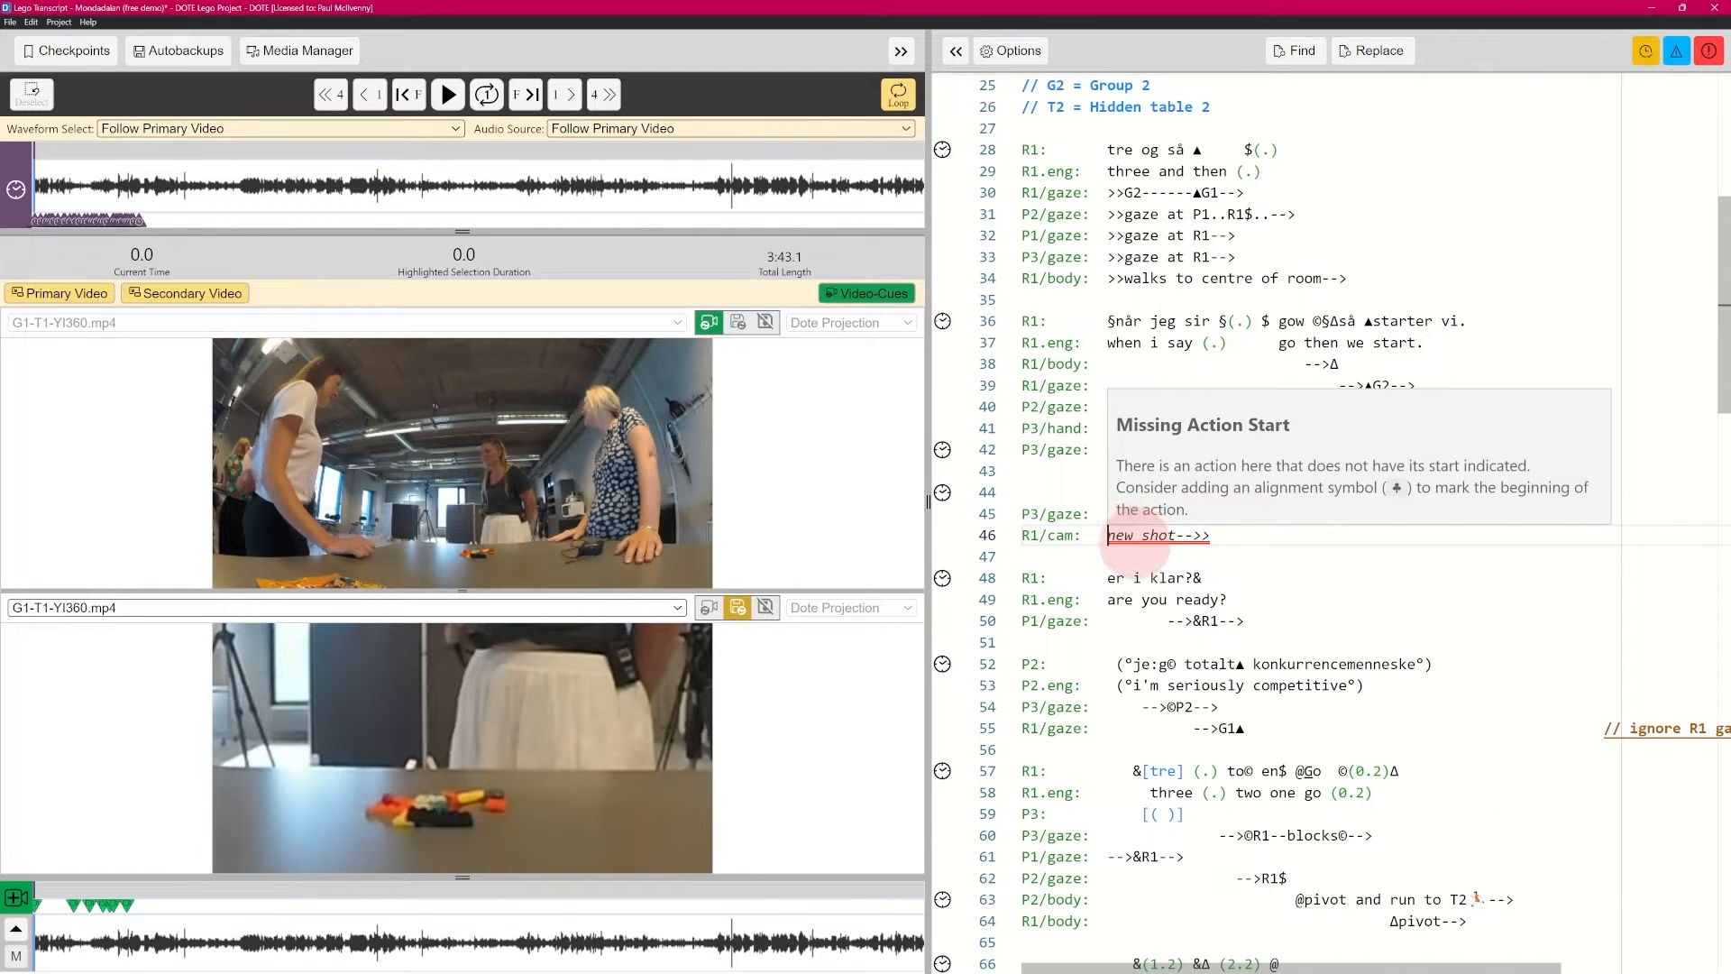
Step: Undo the removal of the ♣ before "new shot-->>" on the R1/cam line 46
key(ctrl+z)
key(ctrl+z)
key(ctrl+z)
key(ctrl+z)
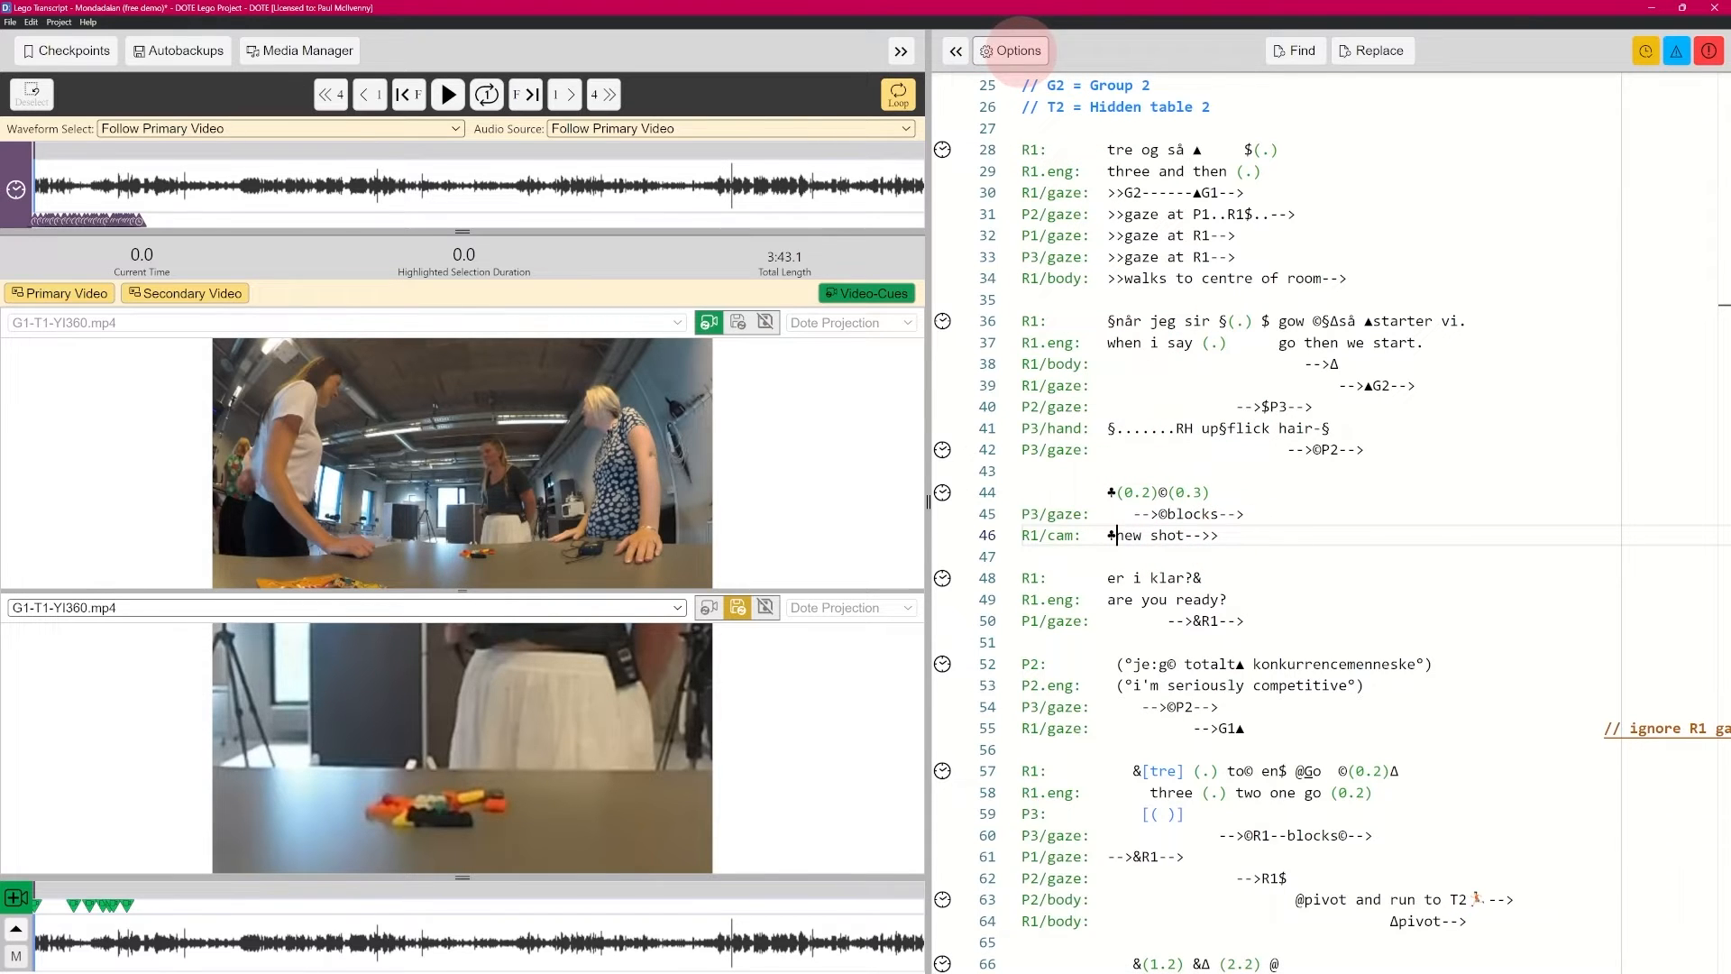
Step: Review the R1/cam entry in the action subtier properties of the transcript options, checking its Autocomplete setting, and return to the transcript
click(1010, 51)
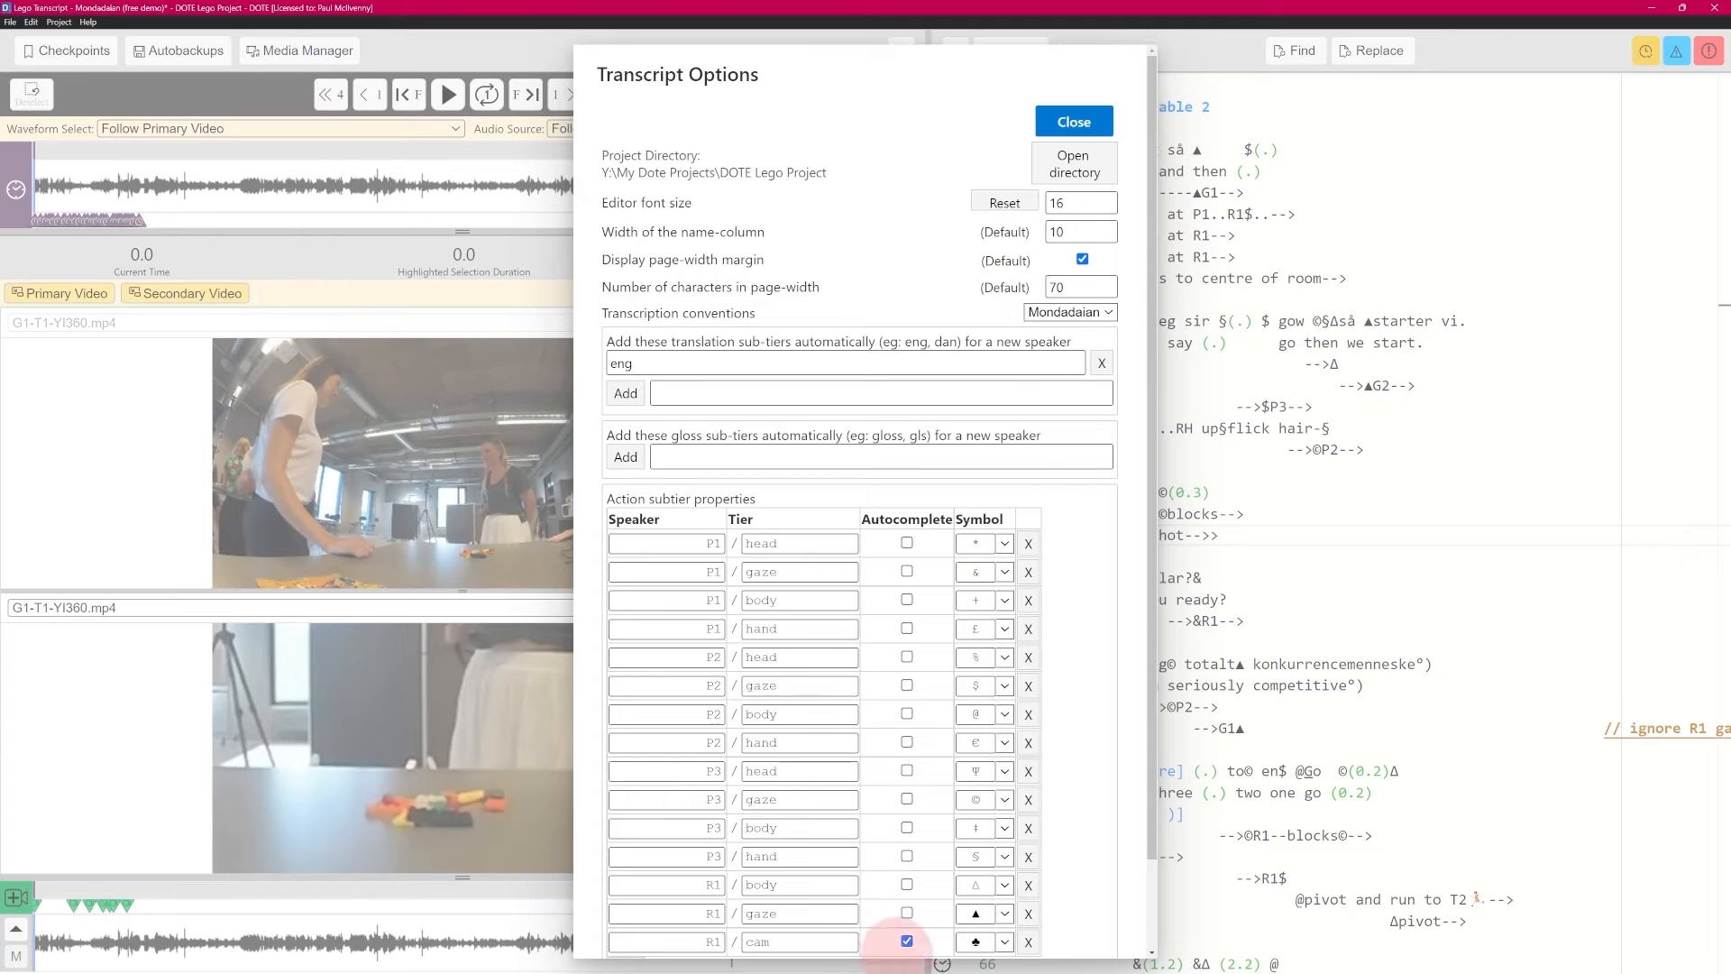
scroll(1120, 848, down, 1)
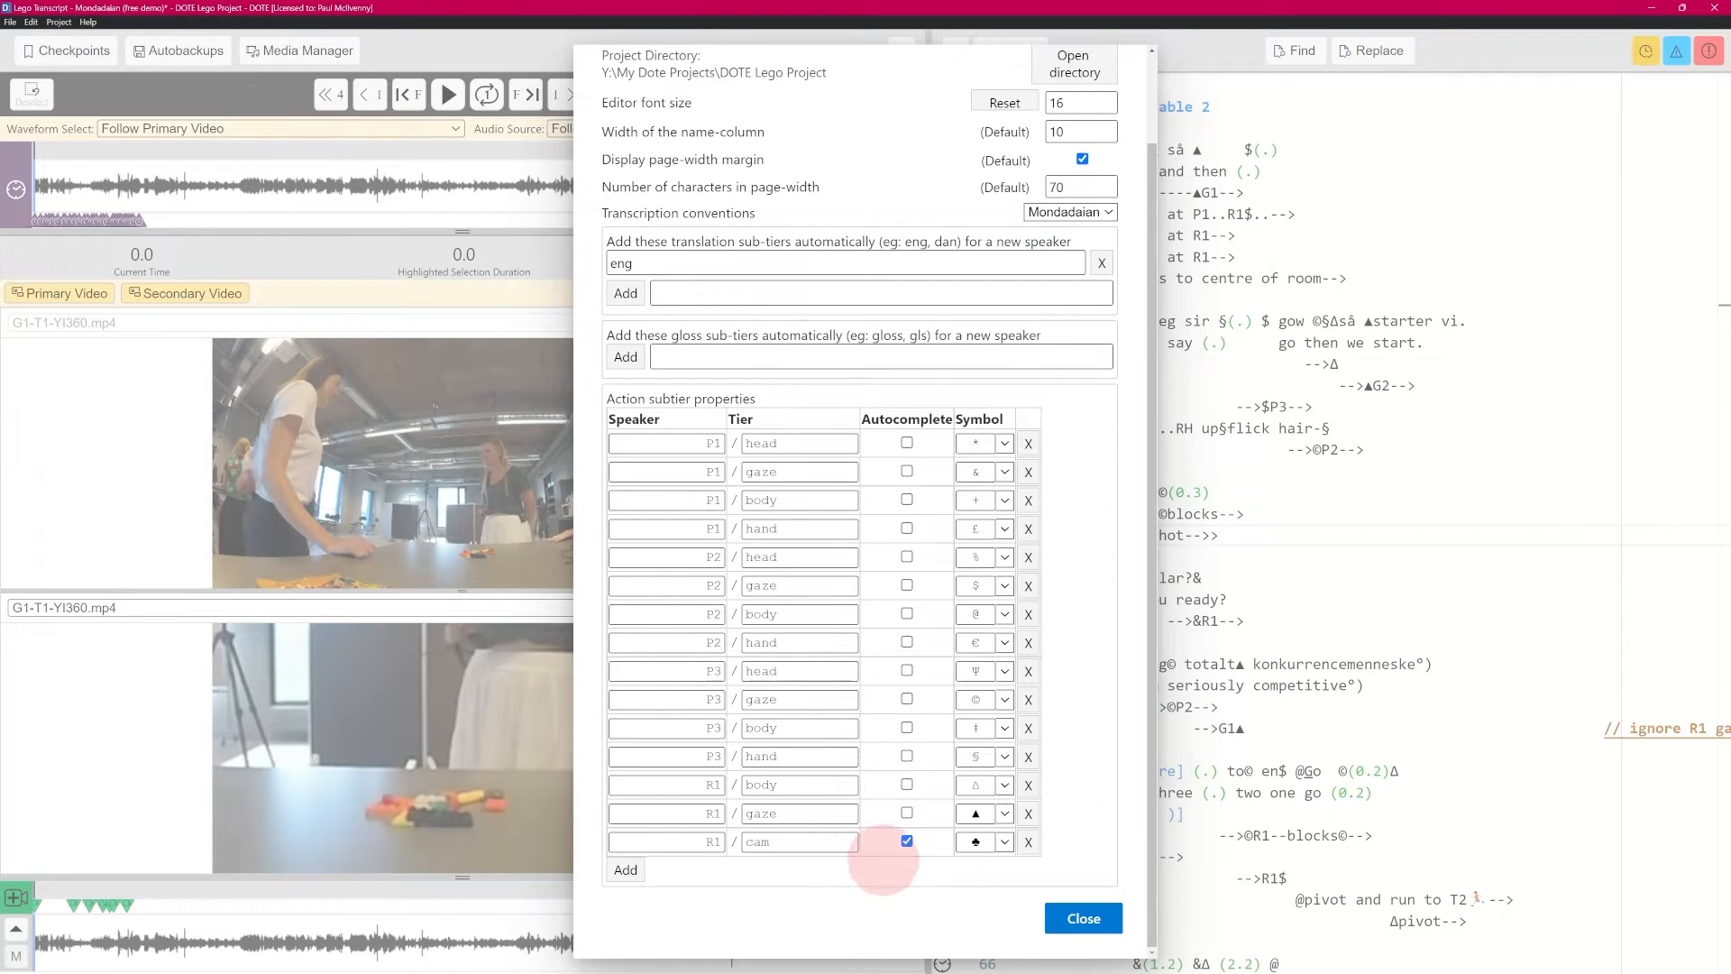
click(1084, 920)
click(1306, 557)
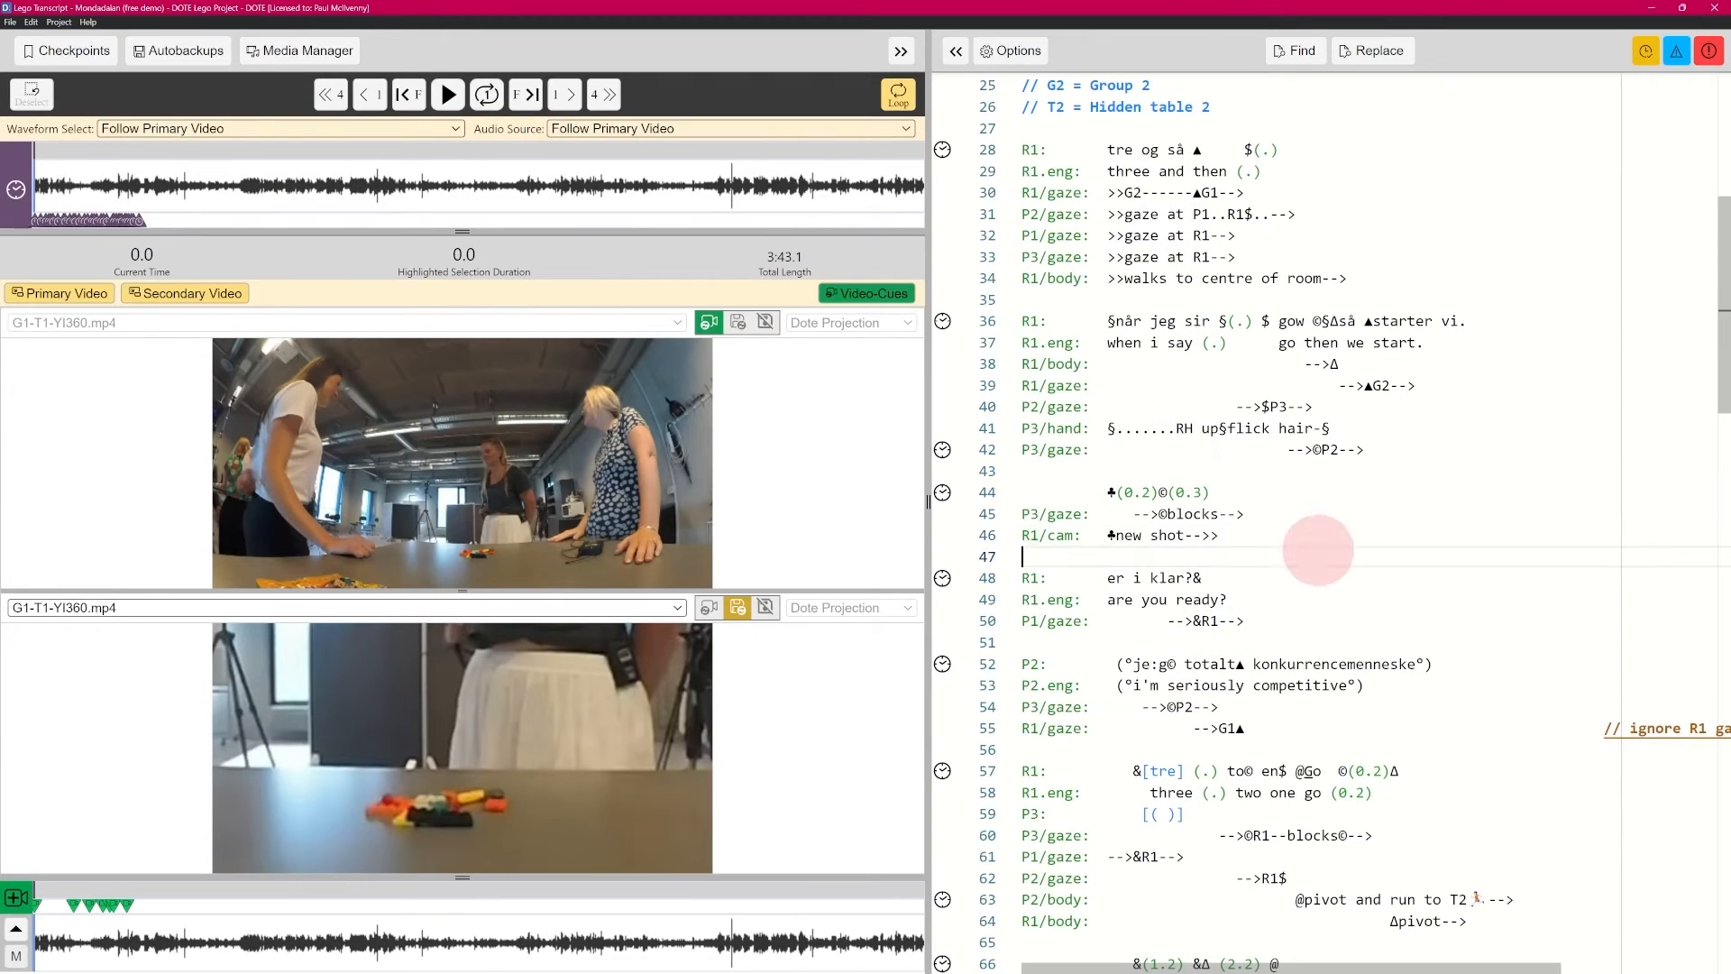
Step: Undo the R1/cam line and the ♣ before the (0.2) pause, back to the end of the P3/gaze line 45
key(ctrl+z)
key(ctrl+z)
key(ctrl+z)
key(ctrl+z)
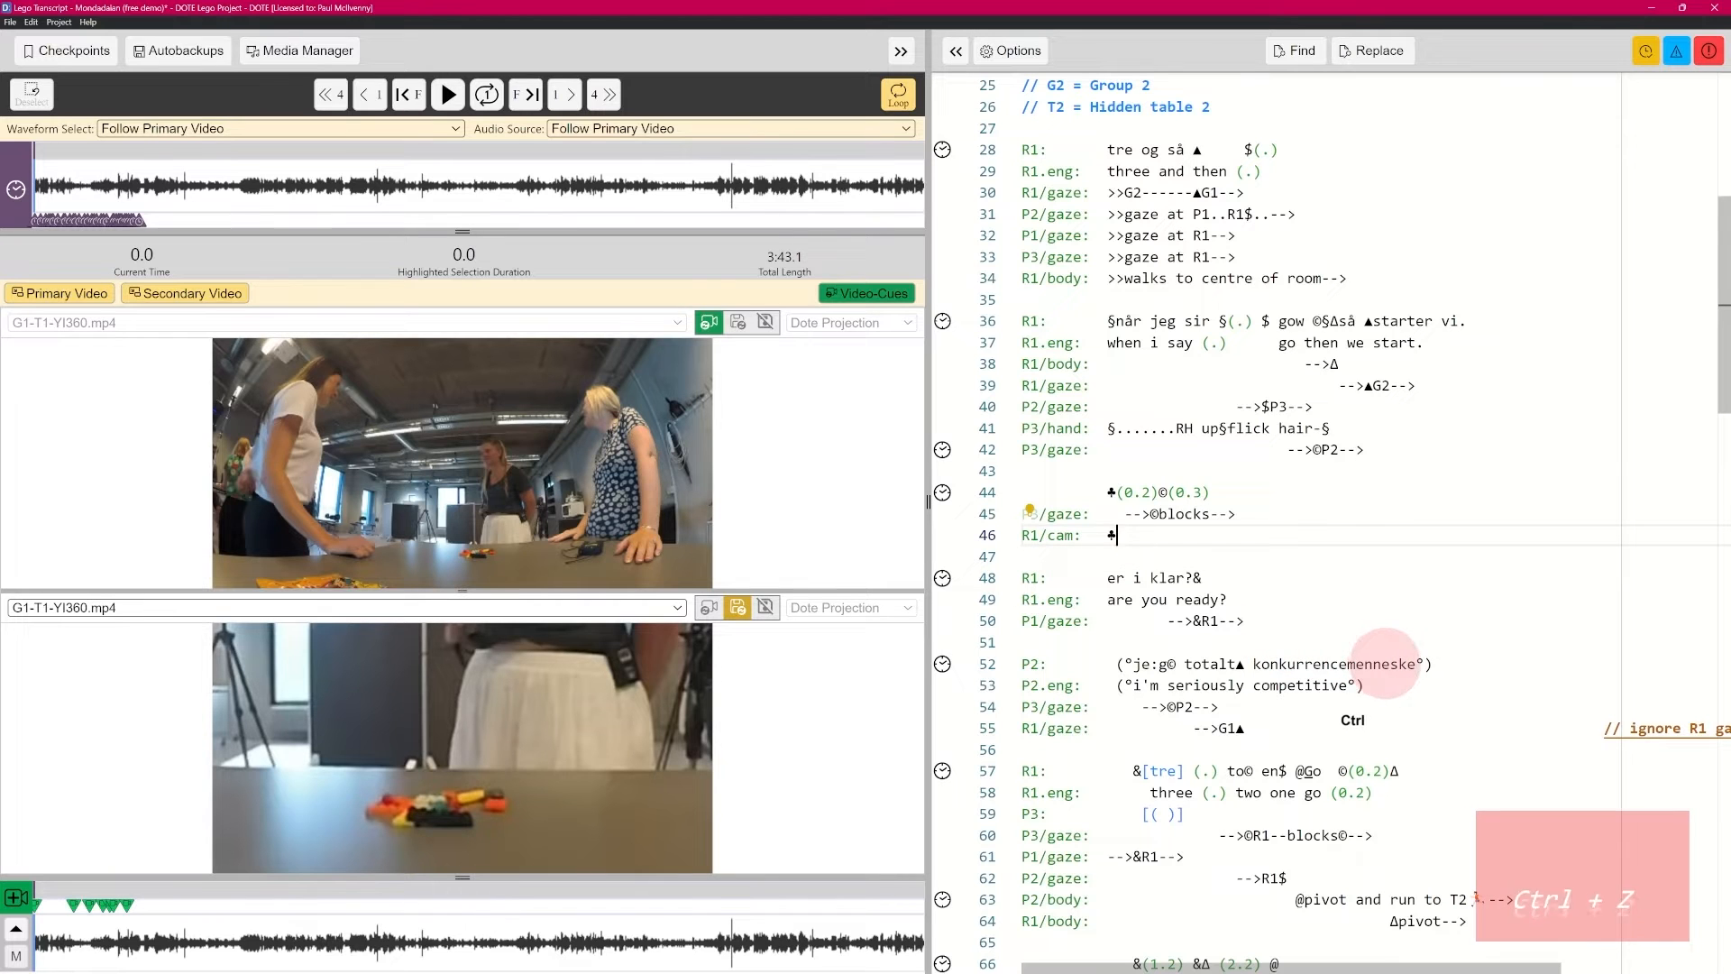
key(Return)
text(#gi)
key(ctrl+z)
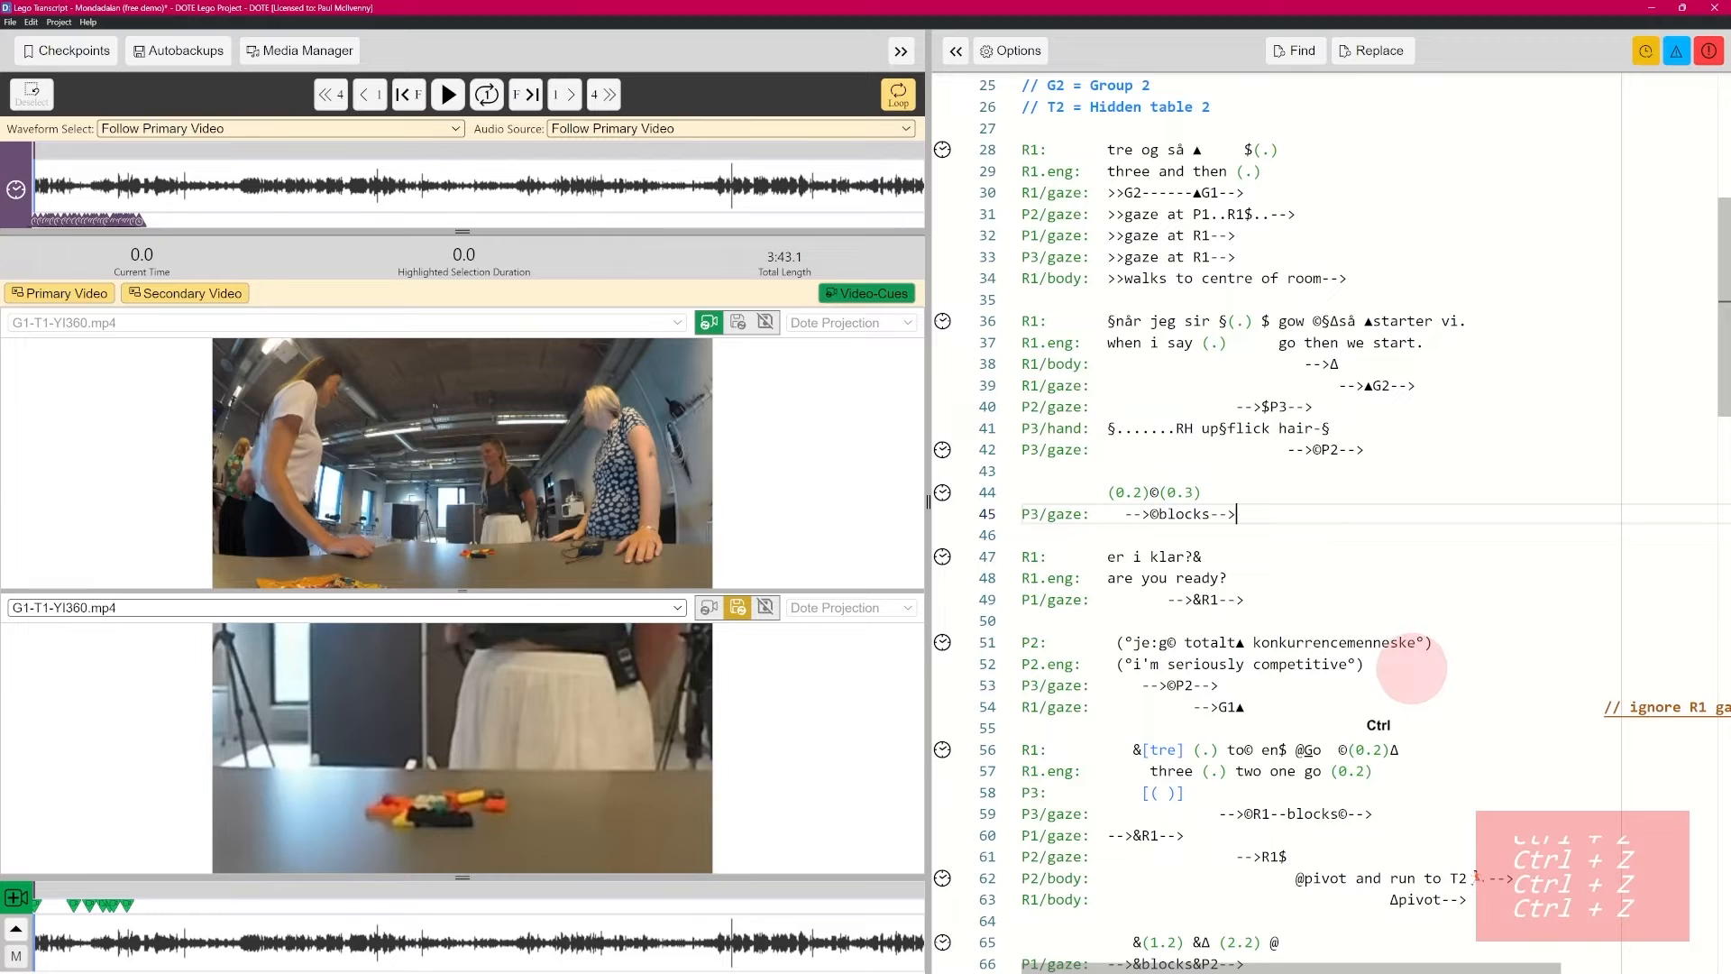
Step: Open a new line 47 below the P3/gaze line and autocomplete a P1 speaker entry on it
key(Return)
key(Return)
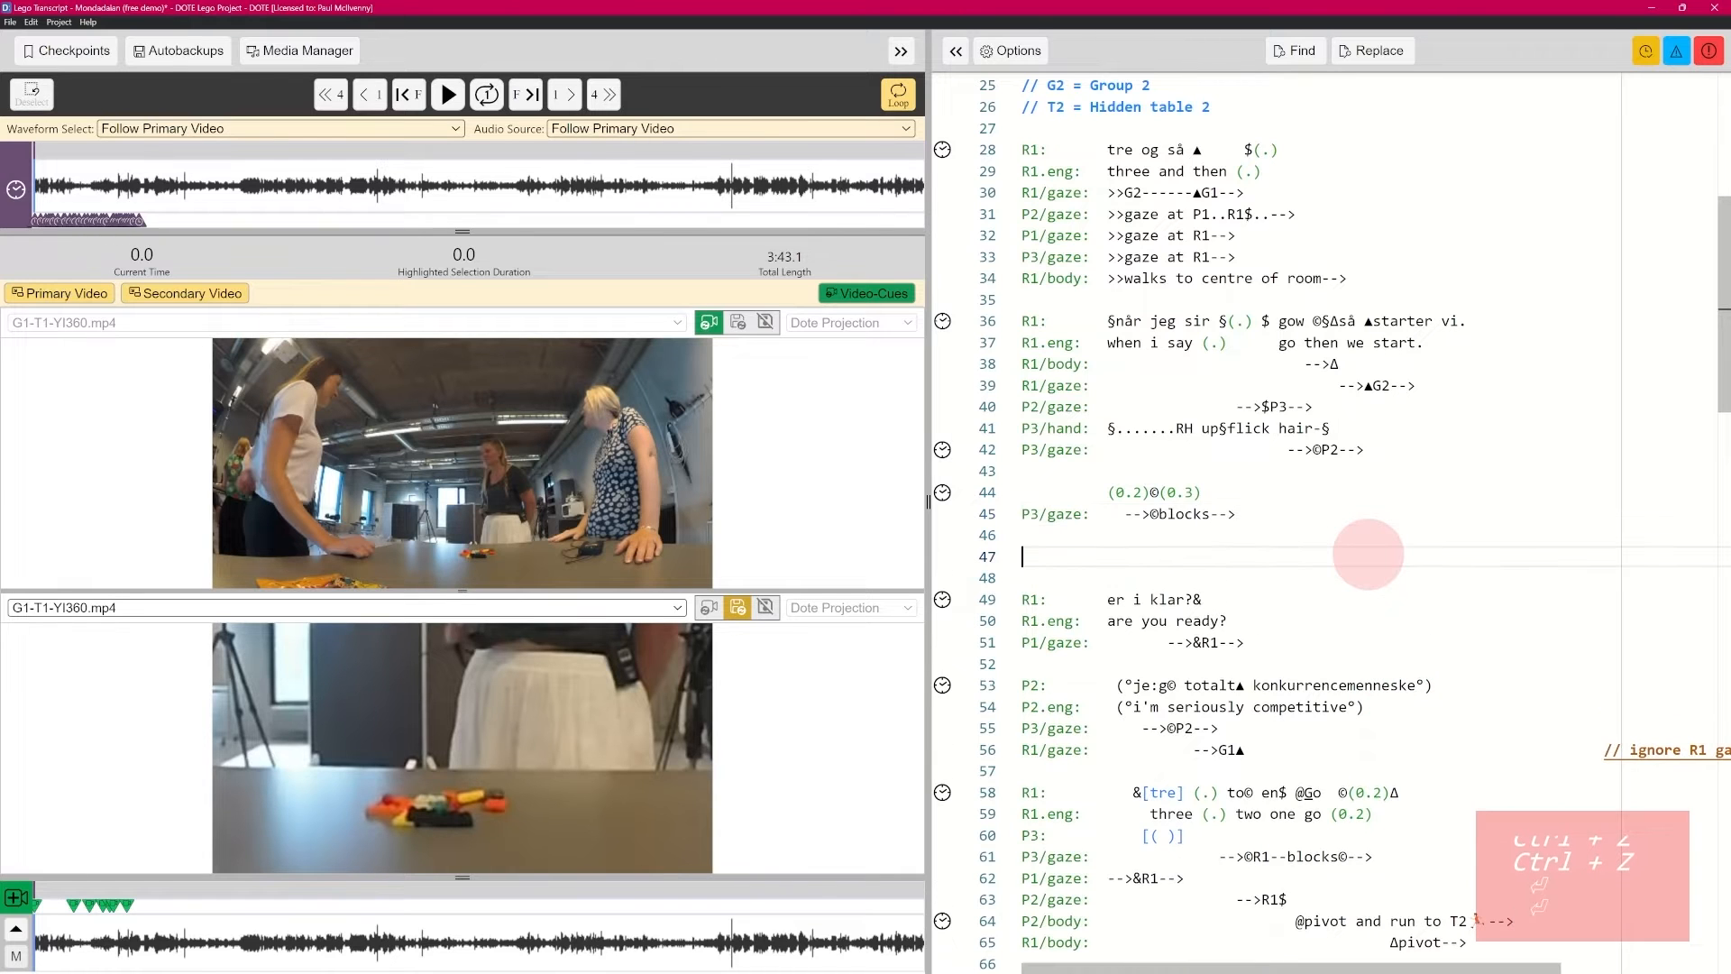
text(P)
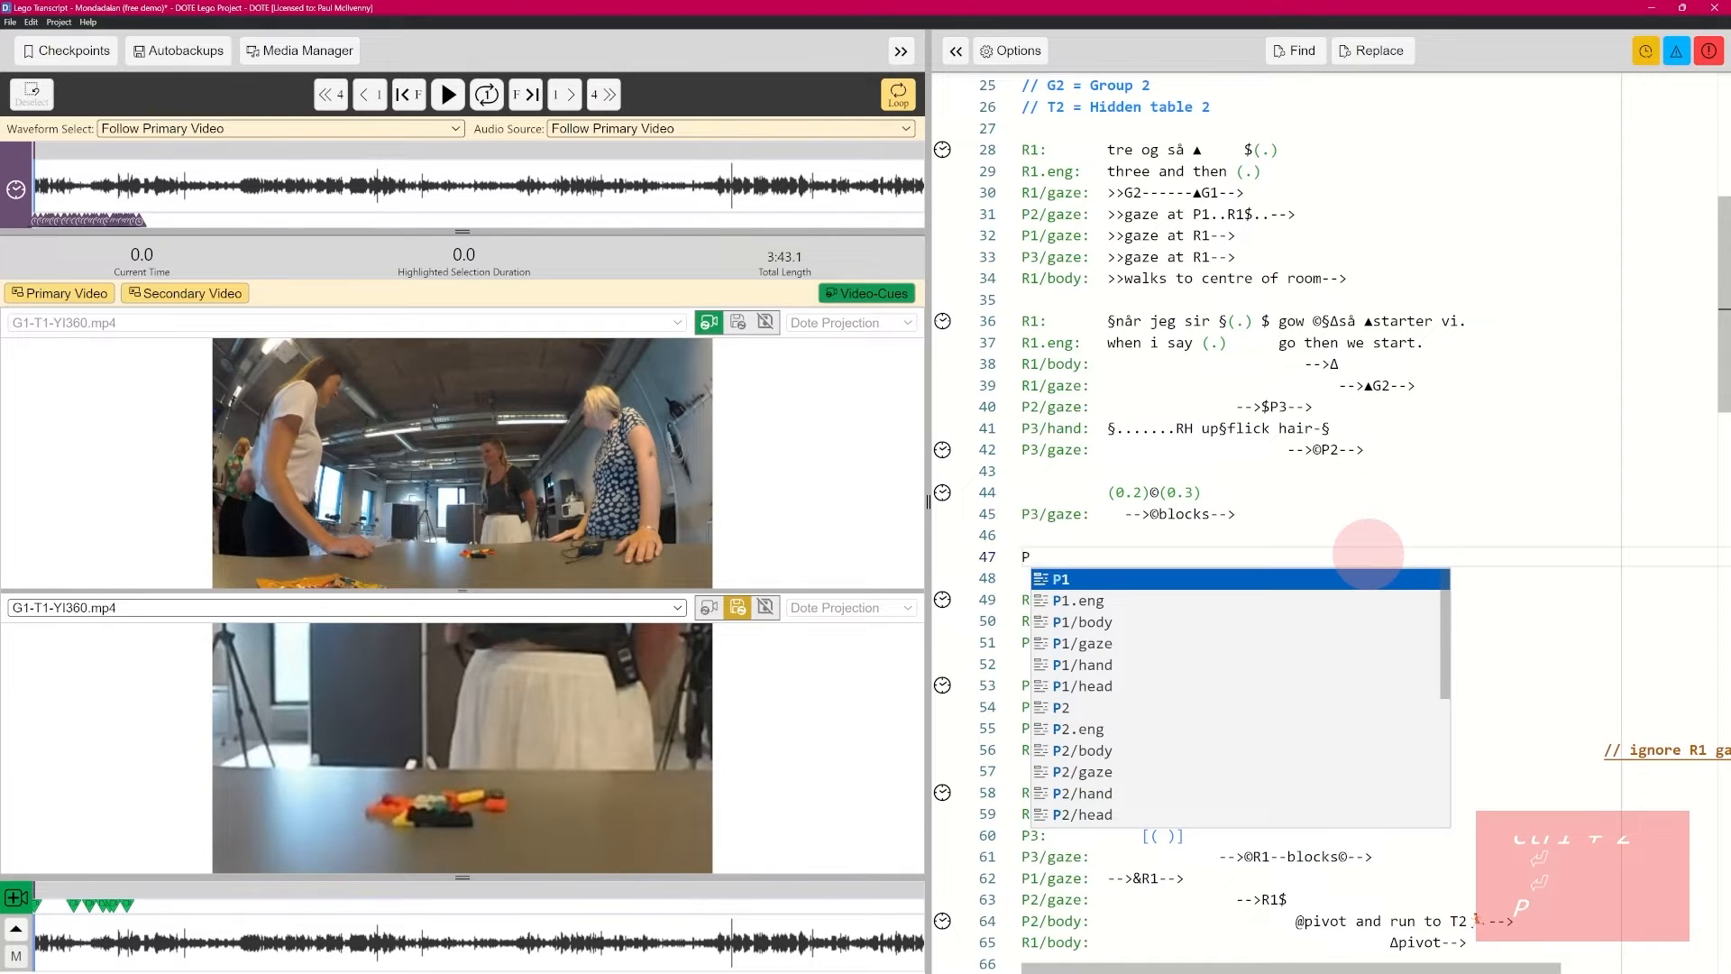
key(Return)
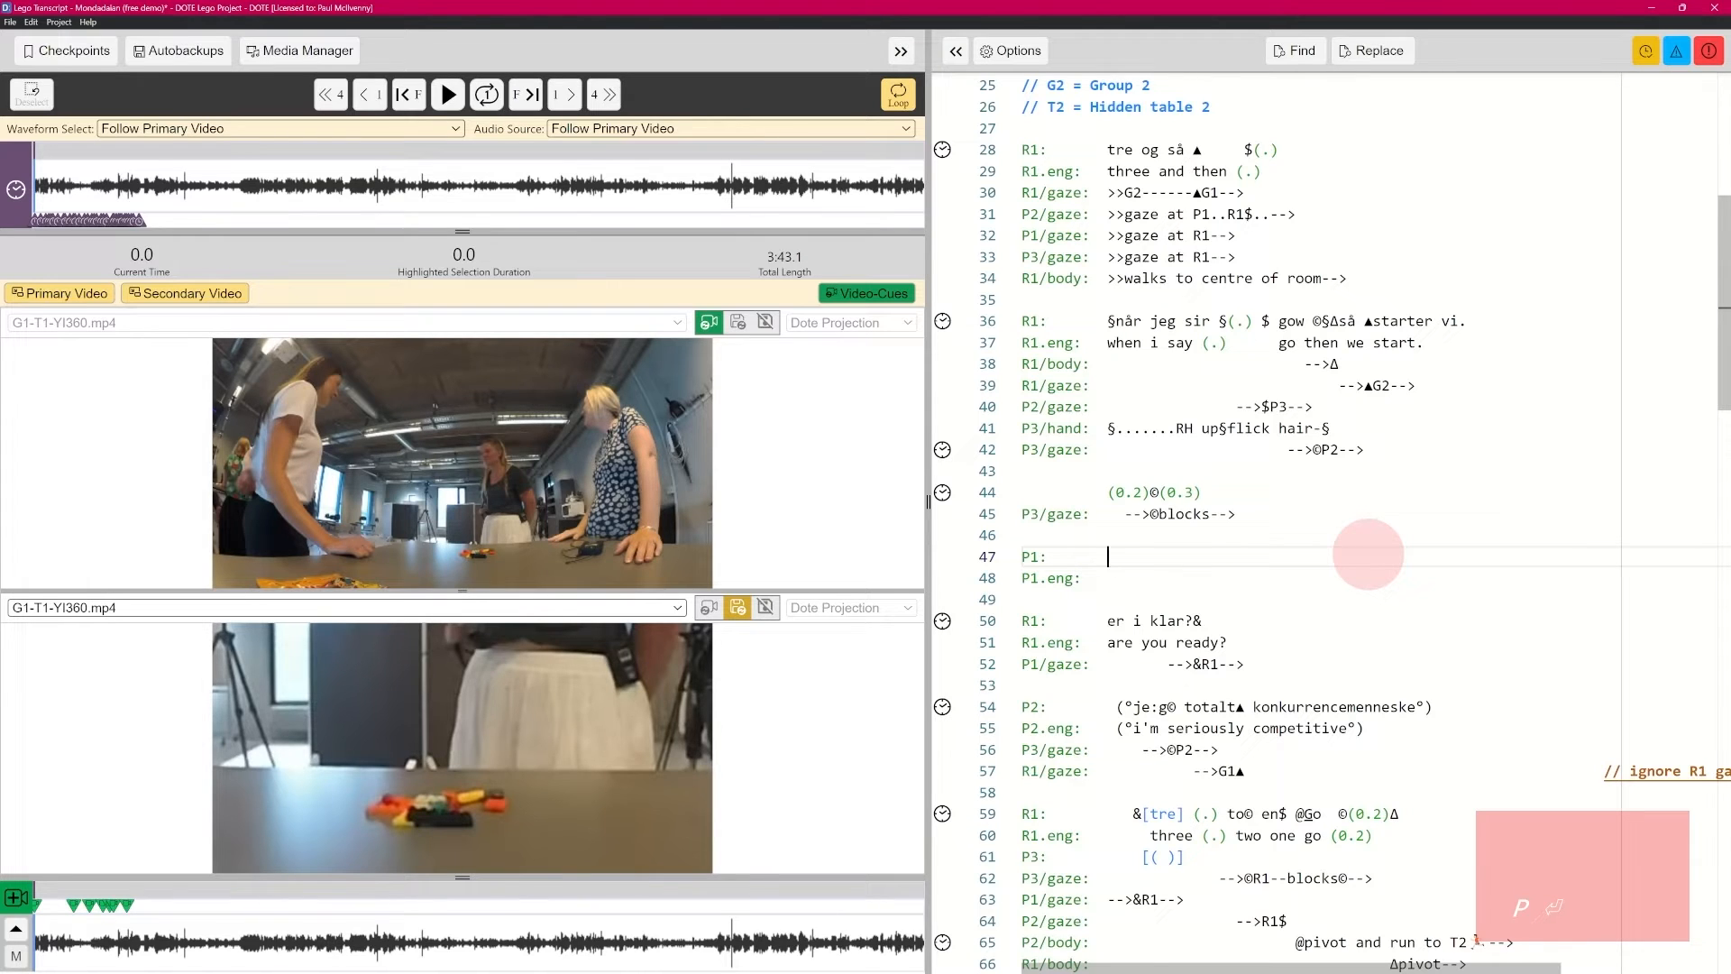
Step: Delete the P1 and P1.eng lines and leave an empty line 47 in their place
key(BackSpace)
key(Home)
key(shift+Down)
key(shift+Down)
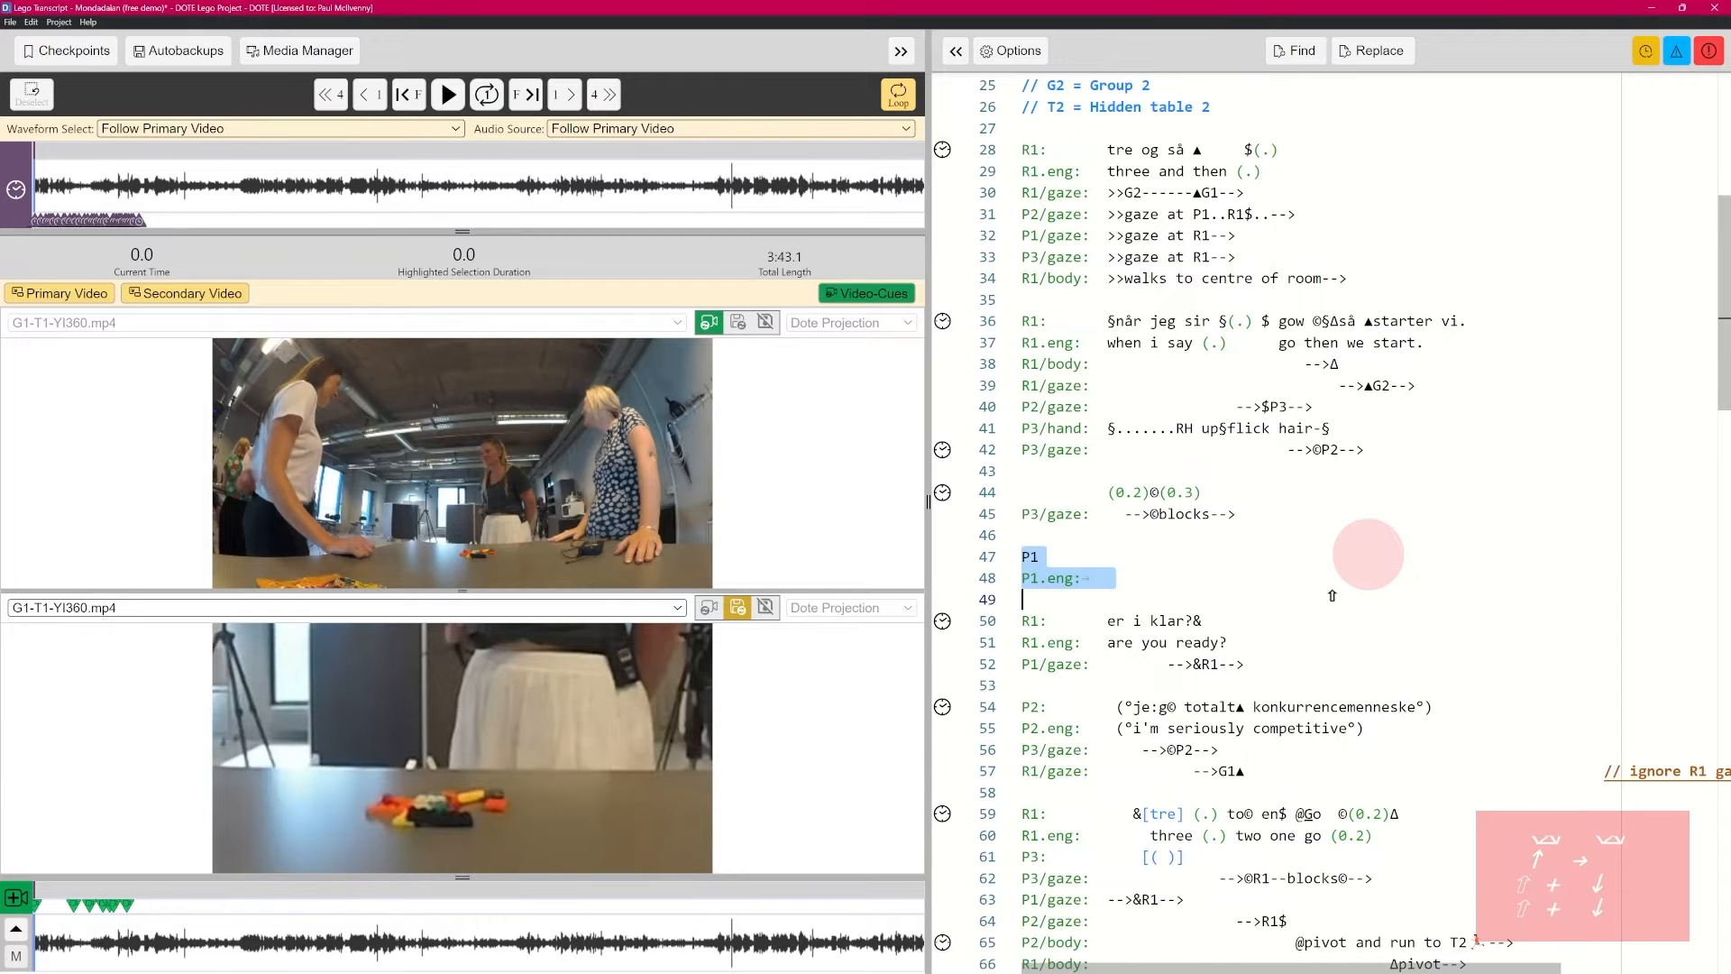
key(BackSpace)
key(Up)
key(Return)
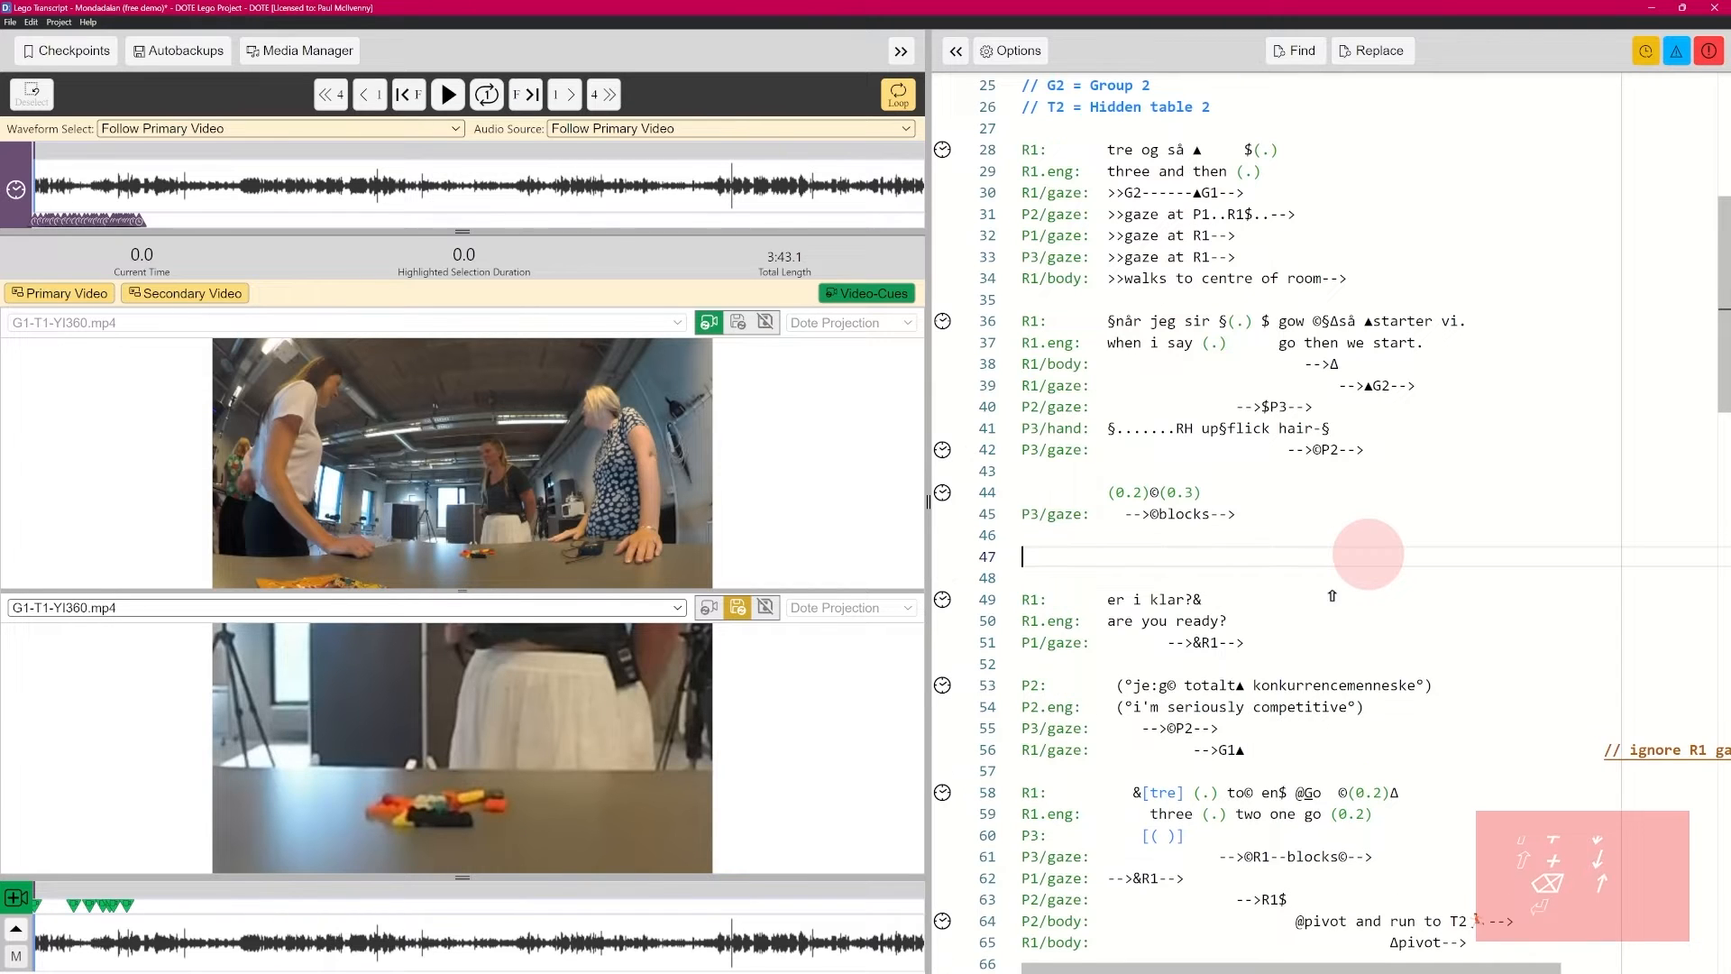
Step: Autocomplete an R1 speaker entry on line 47, remove its R1.eng subtier and enter "sdfsd" as the talk
text(R)
key(Return)
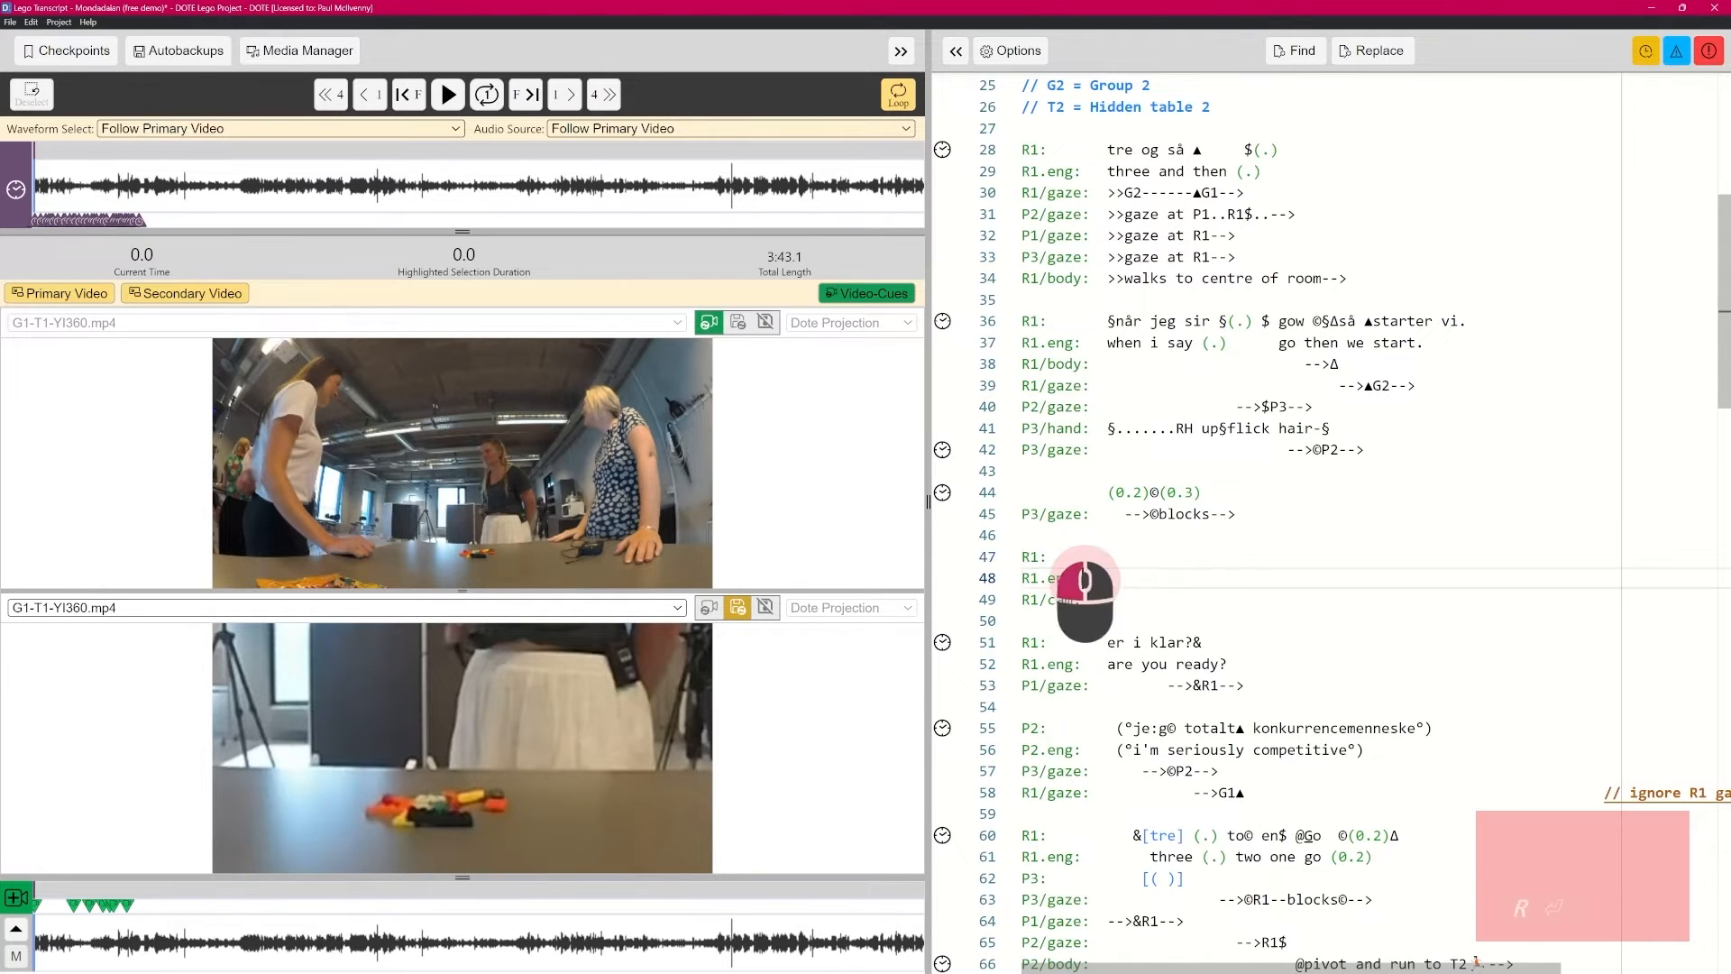
drag(1086, 581, 999, 582)
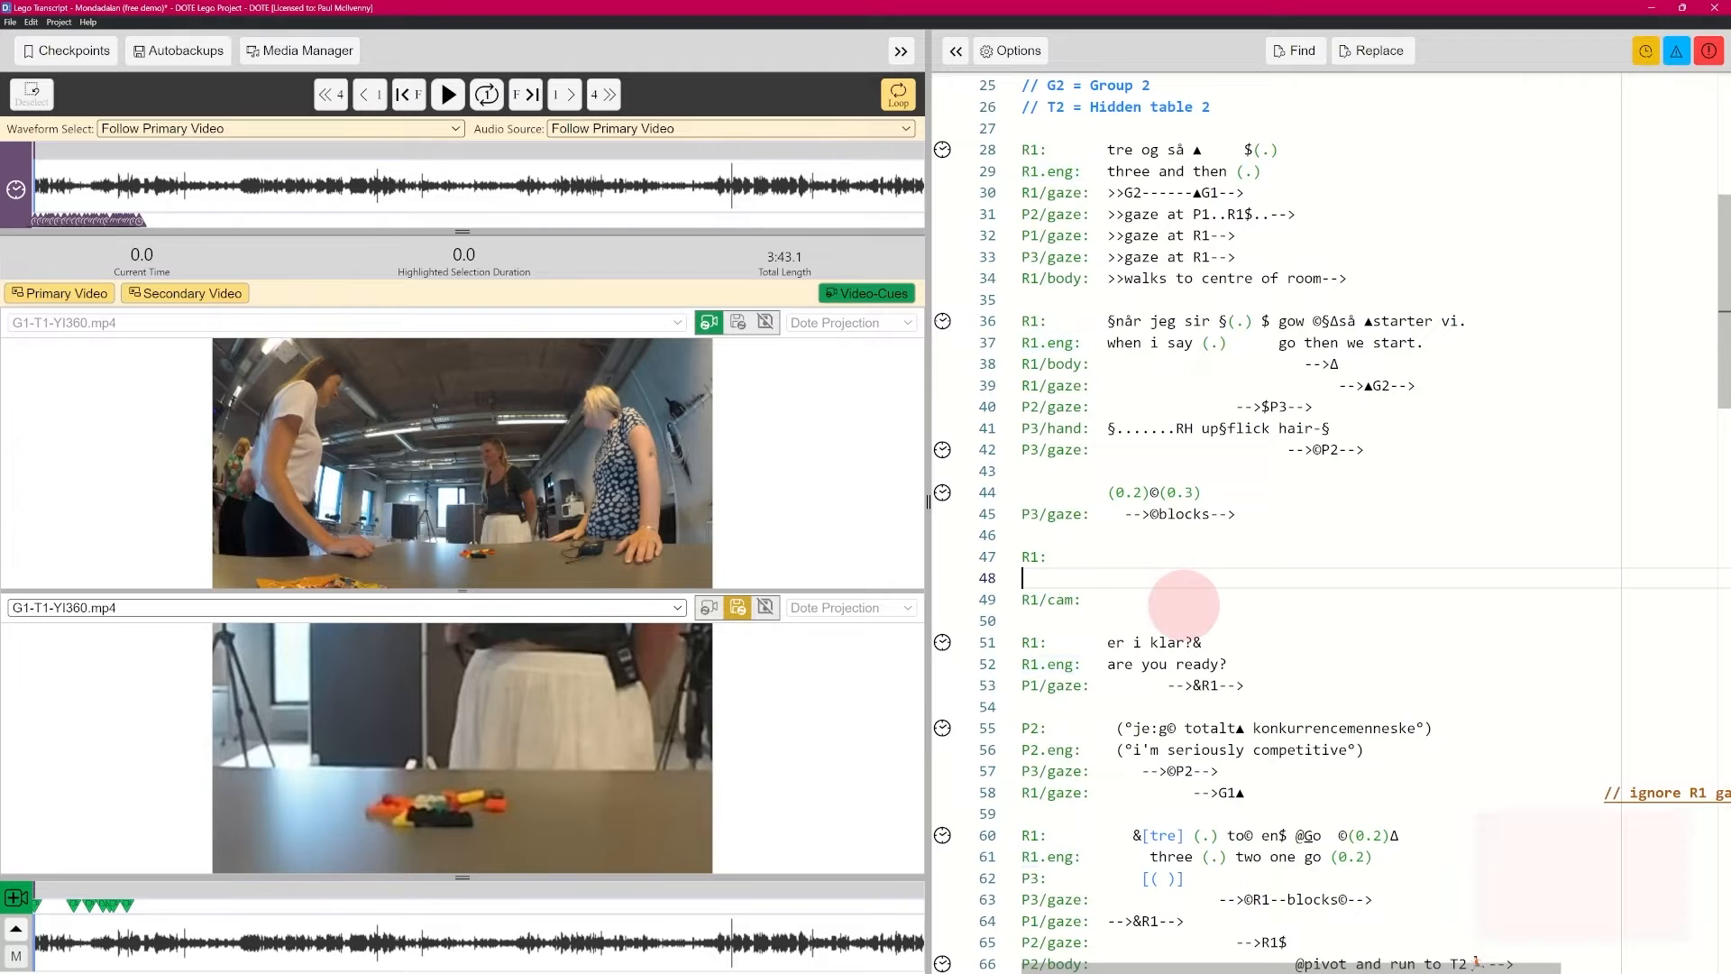
key(BackSpace)
key(BackSpace)
text(sdfsd)
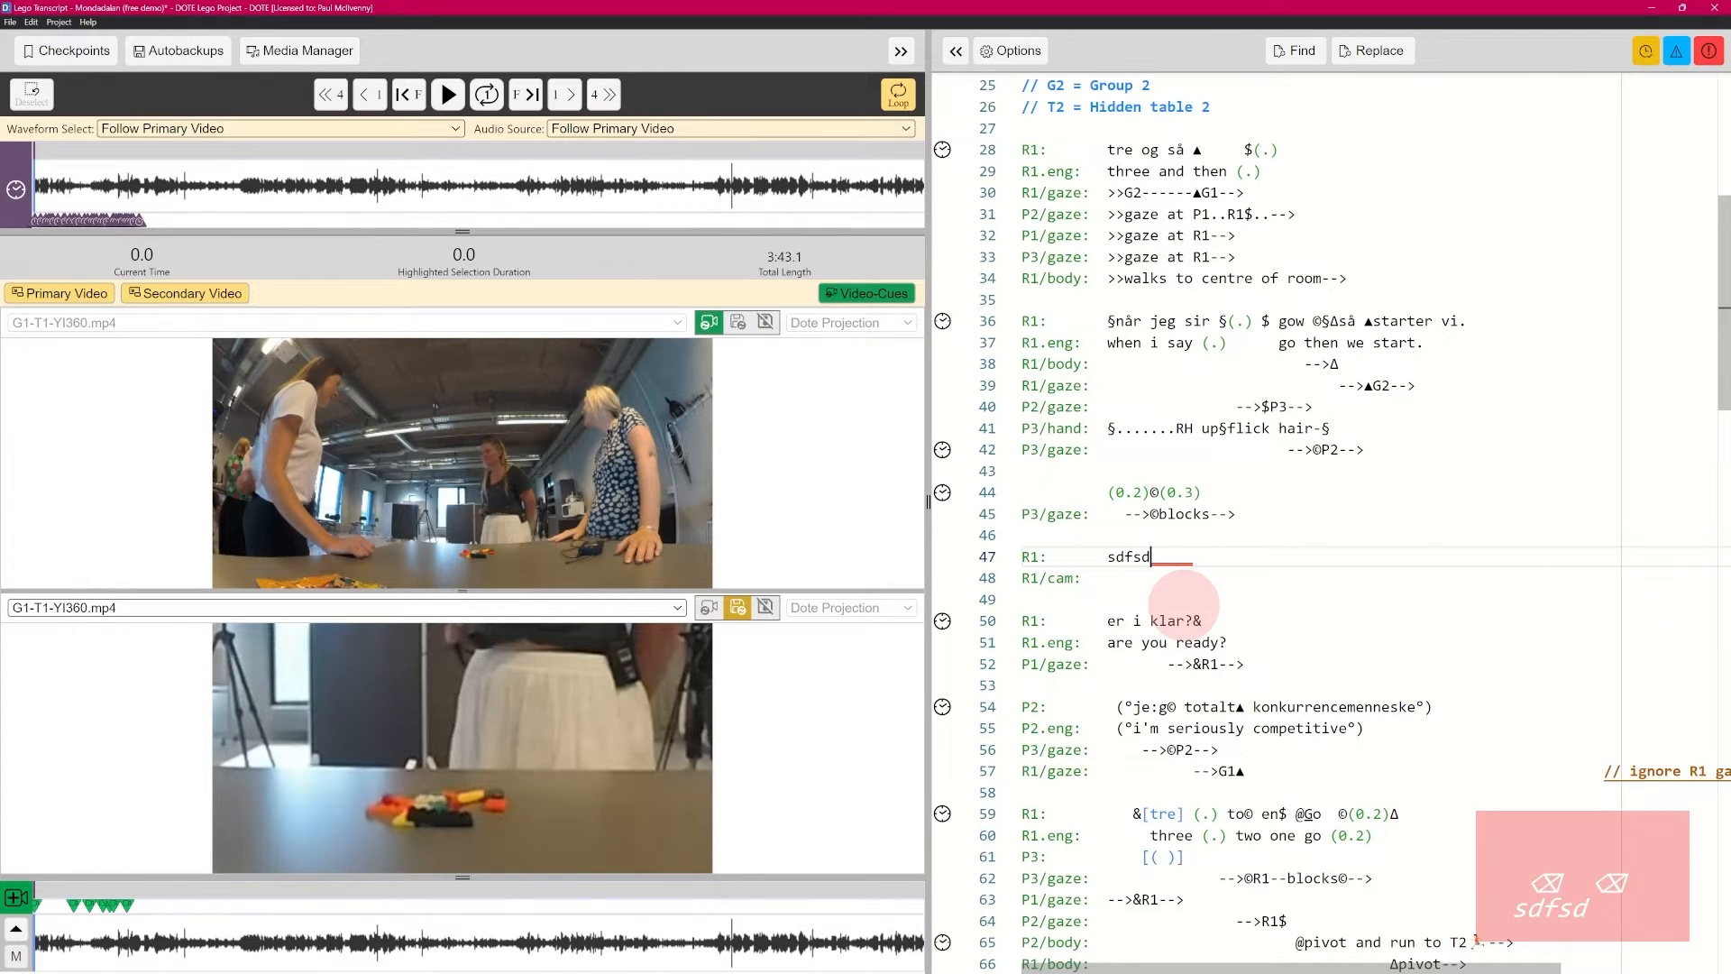
Step: Insert the ♣ alignment symbol at the start of the R1 and R1/cam lines and enter "sdfsdsdf" as the action
key(Right)
key(Right)
key(Left)
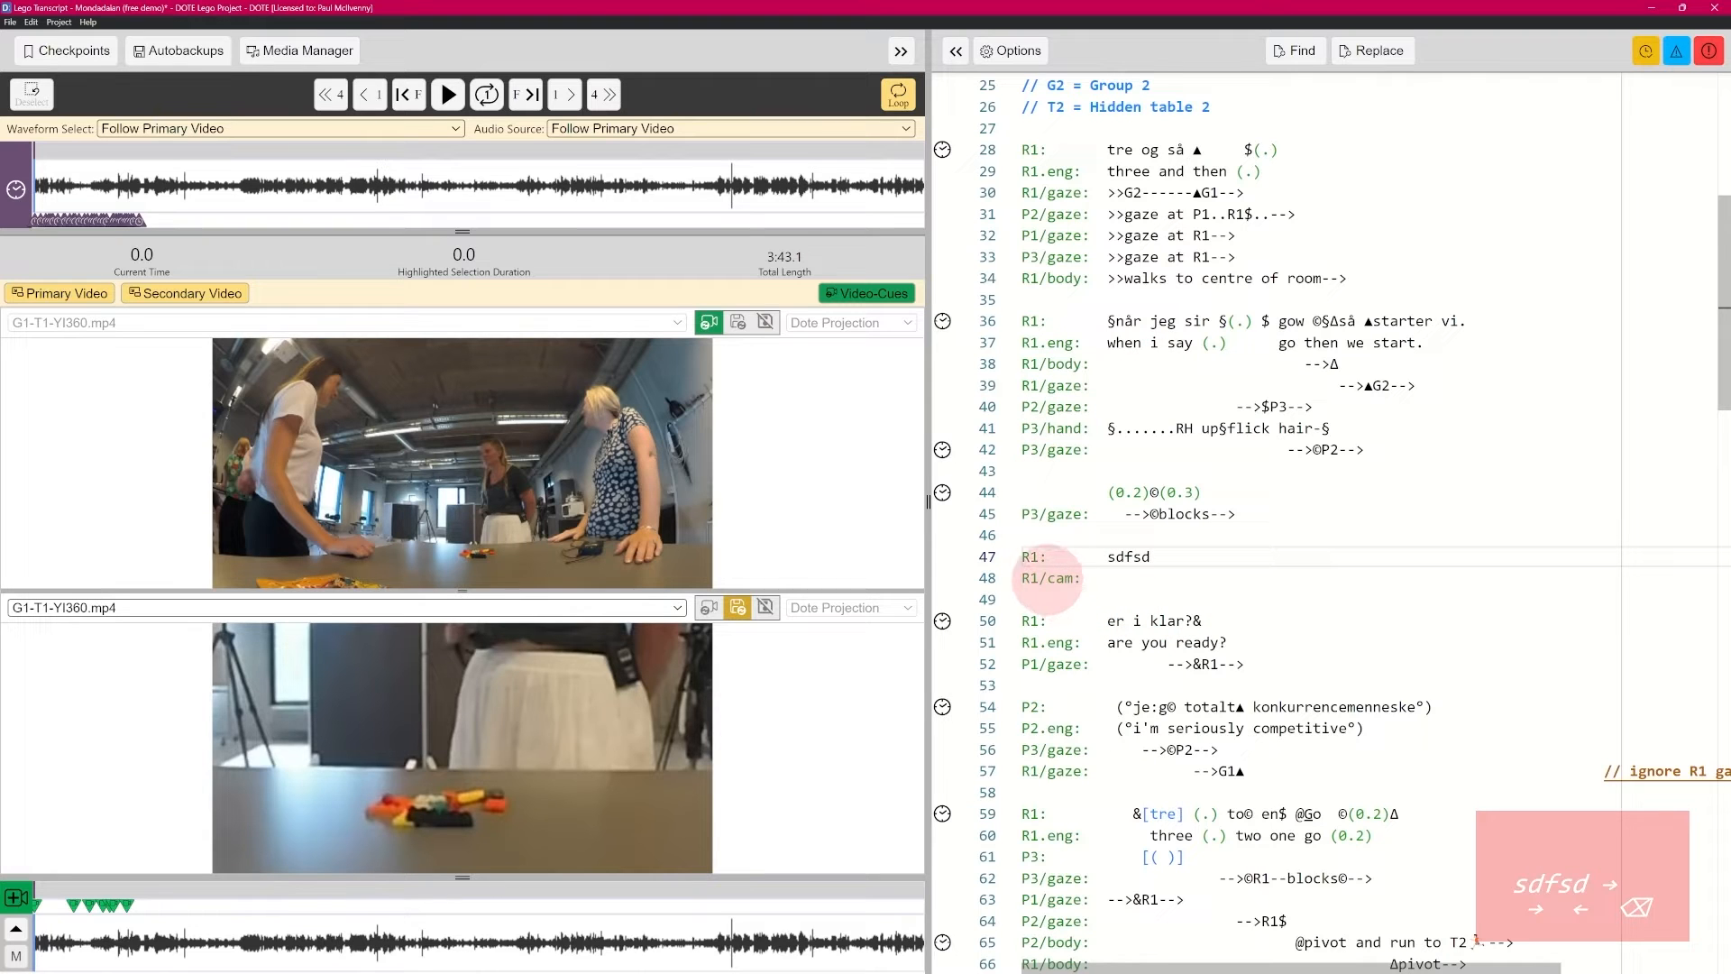
click(1226, 575)
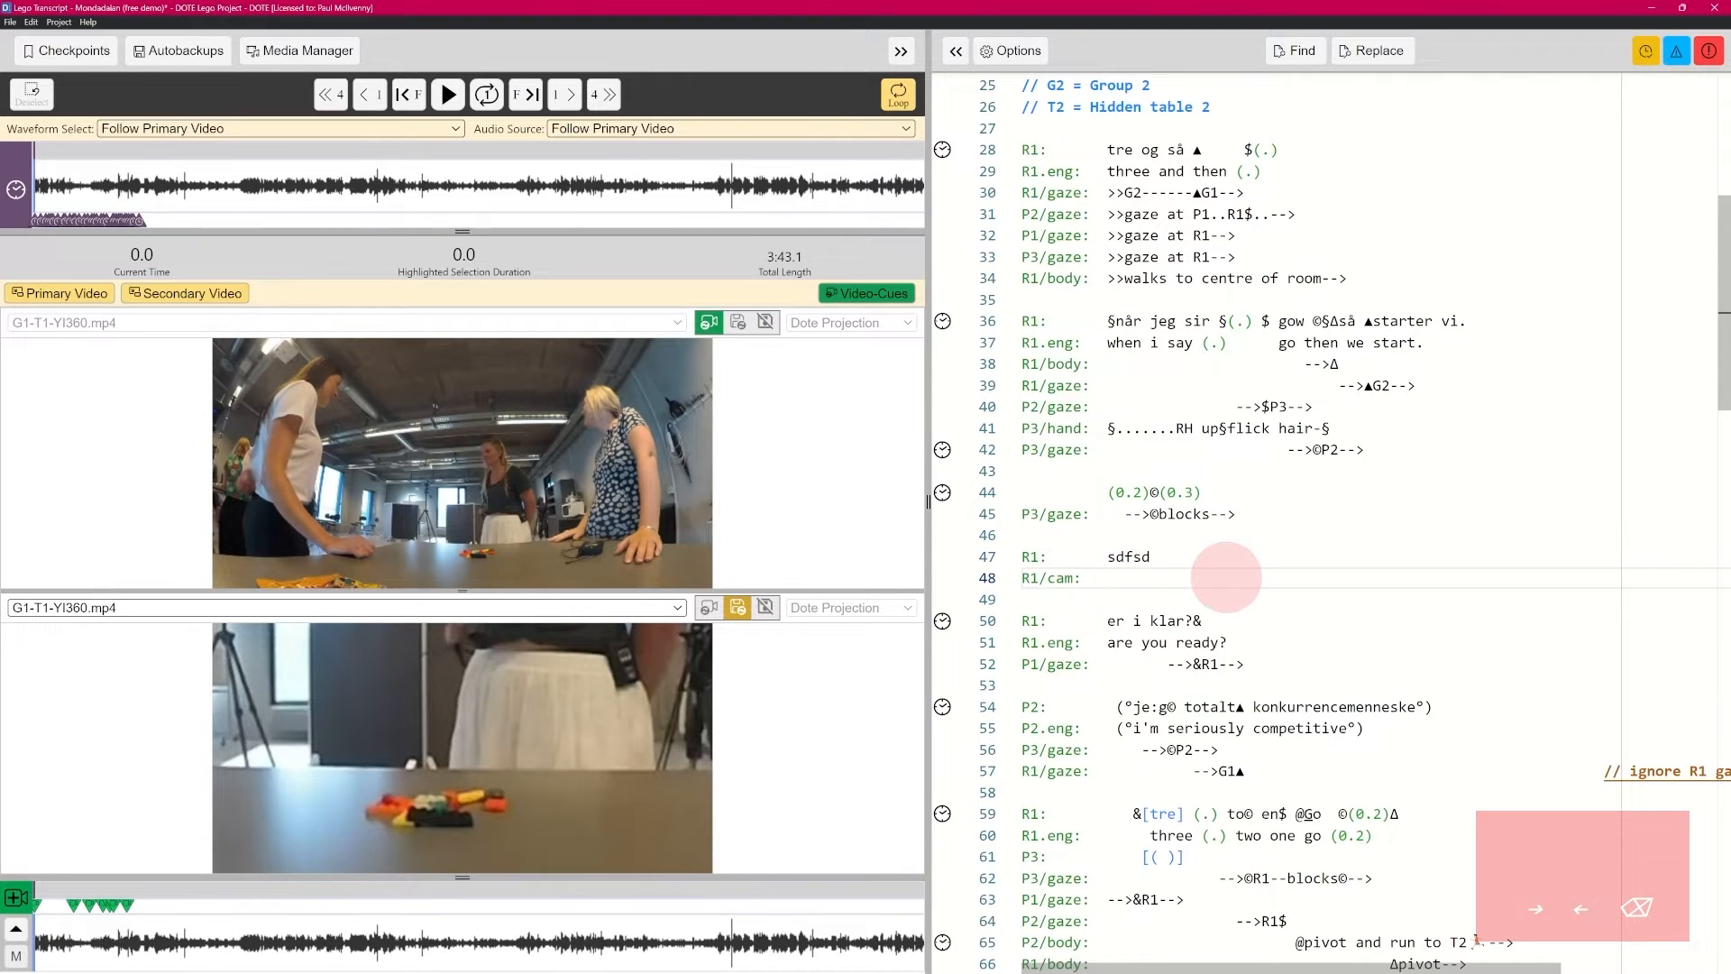
key(ctrl+Return)
key(Return)
key(Up)
key(Left)
key(ctrl+Return)
key(Return)
key(Down)
text(sdfsdsdf)
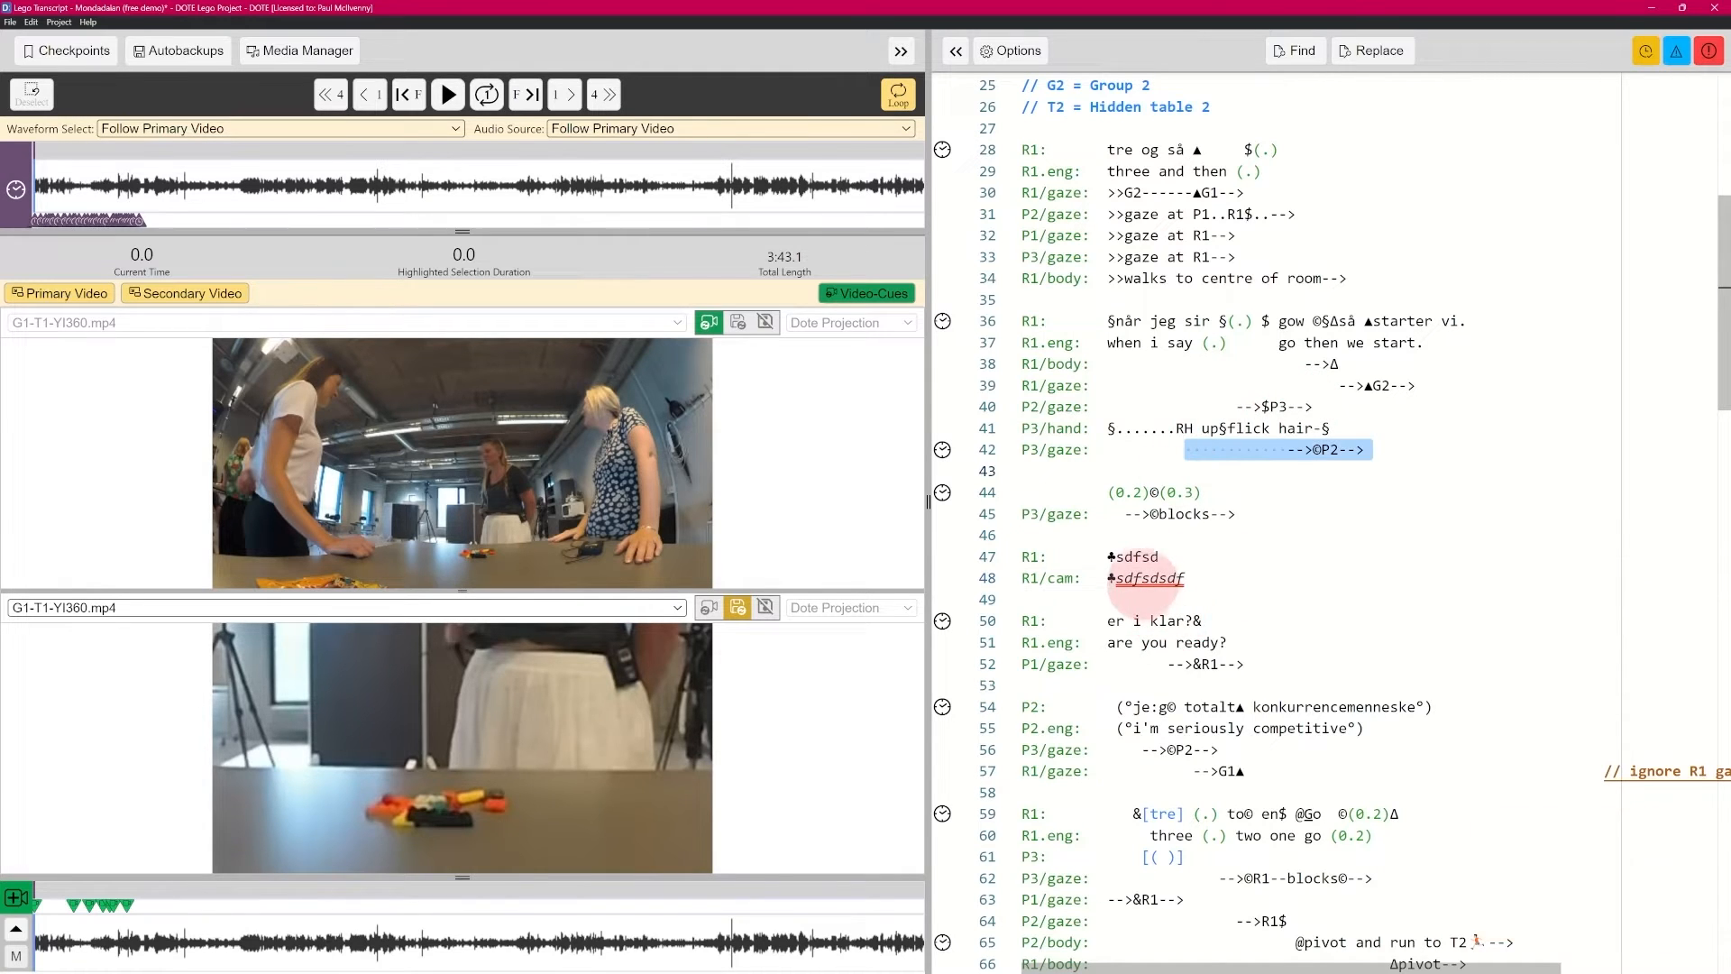
Step: Add a closing ♣ to both the R1/cam action and the R1 talk line and align the two end symbols
mouse_move(1141, 582)
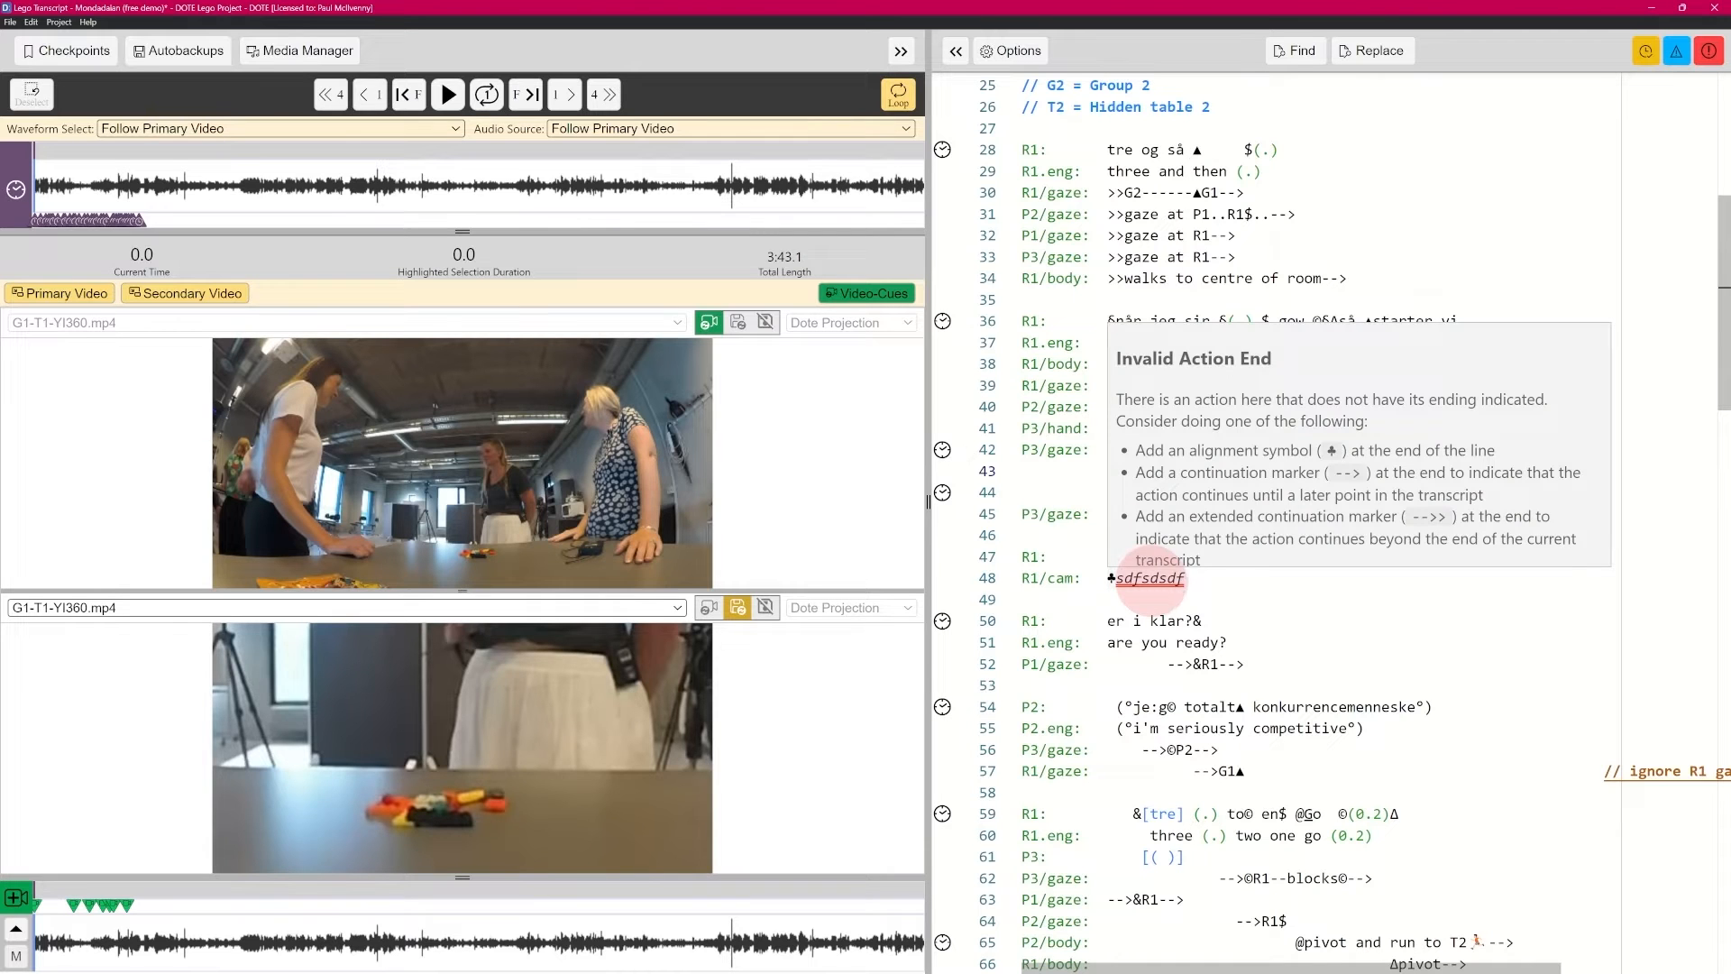
click(1190, 578)
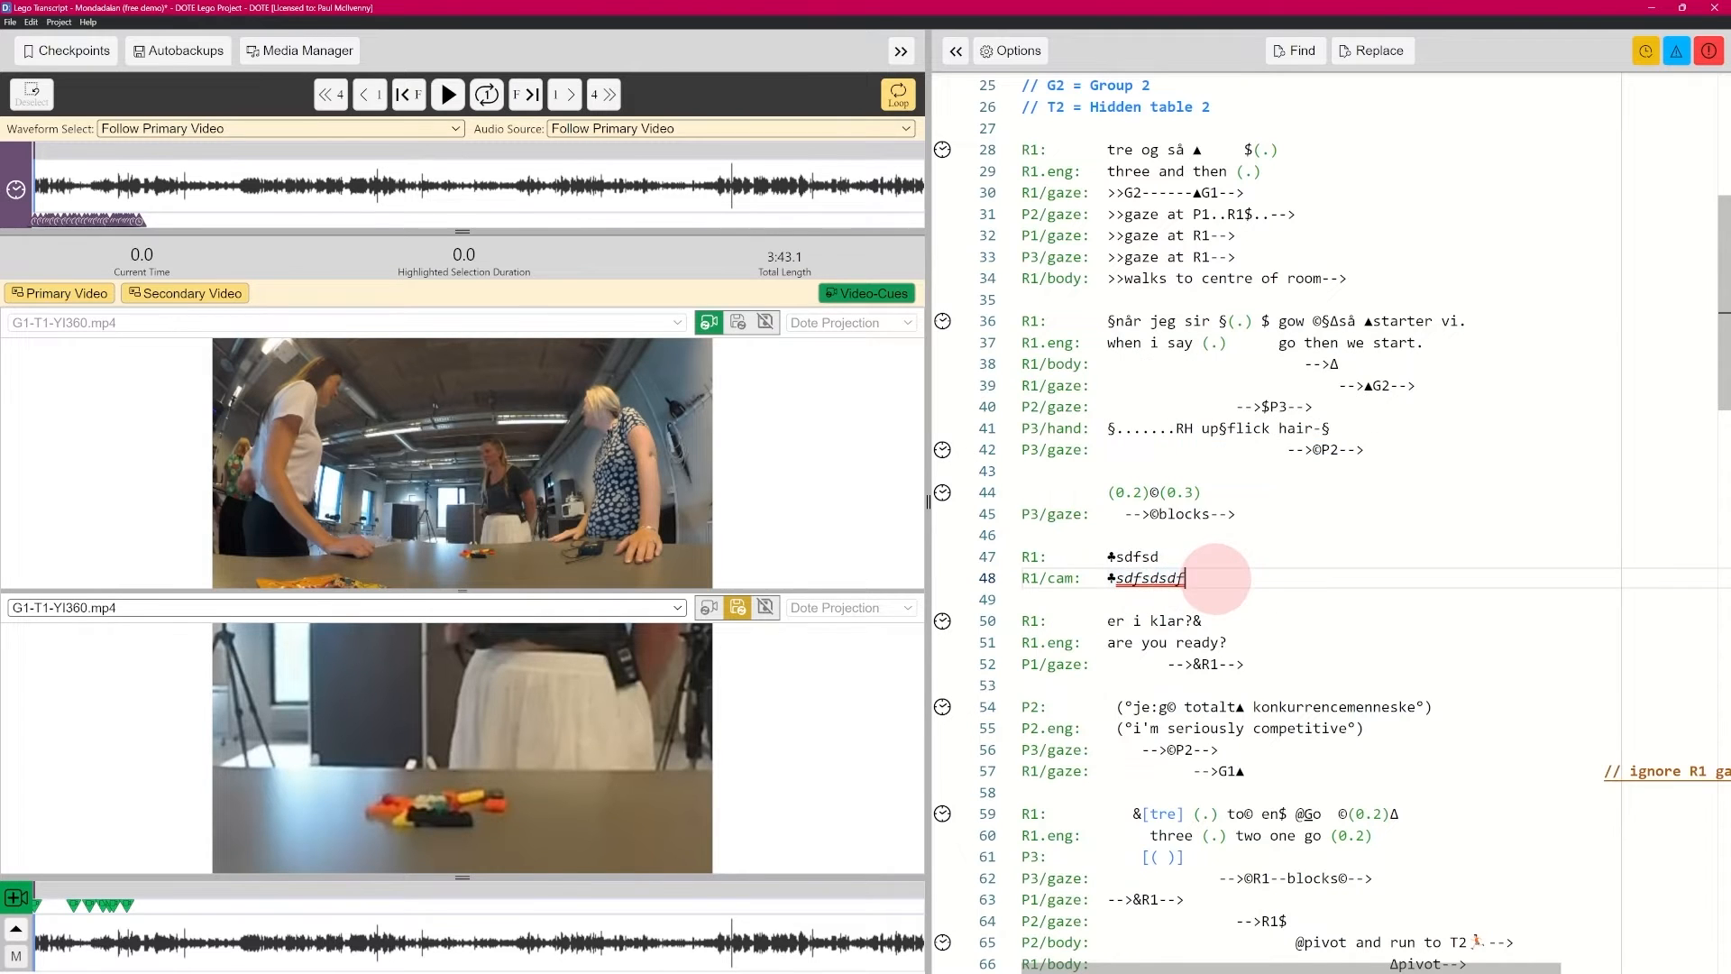
key(Return)
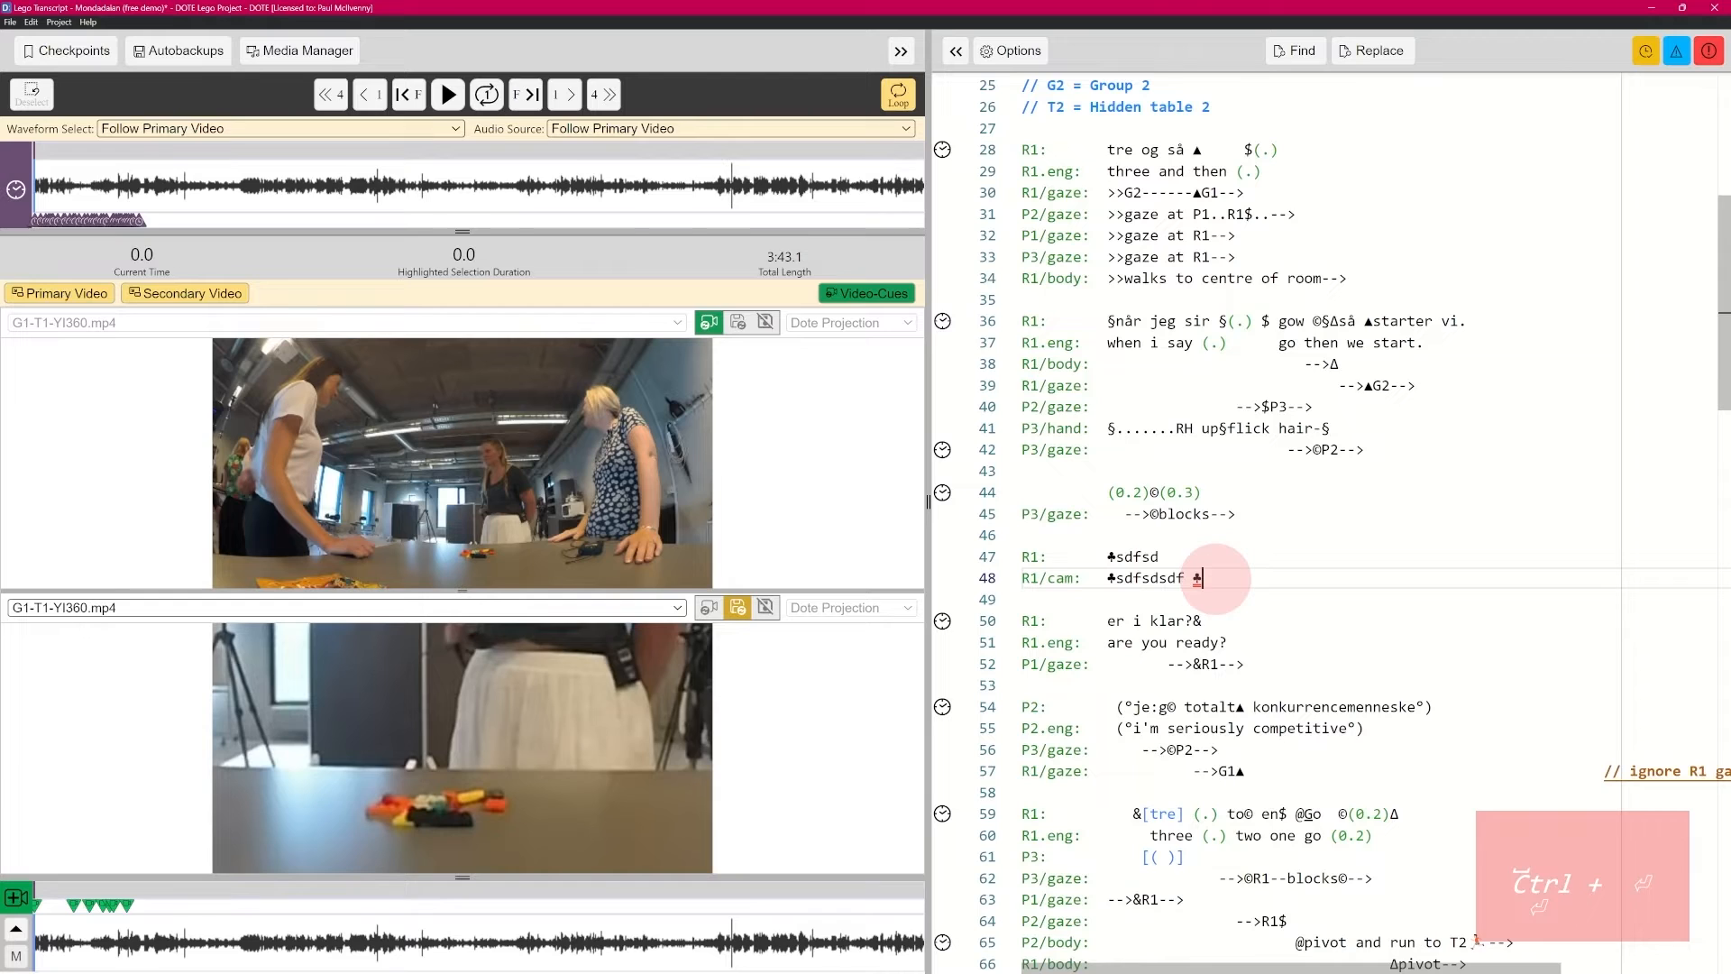
key(Up)
key(ctrl+Return)
key(Return)
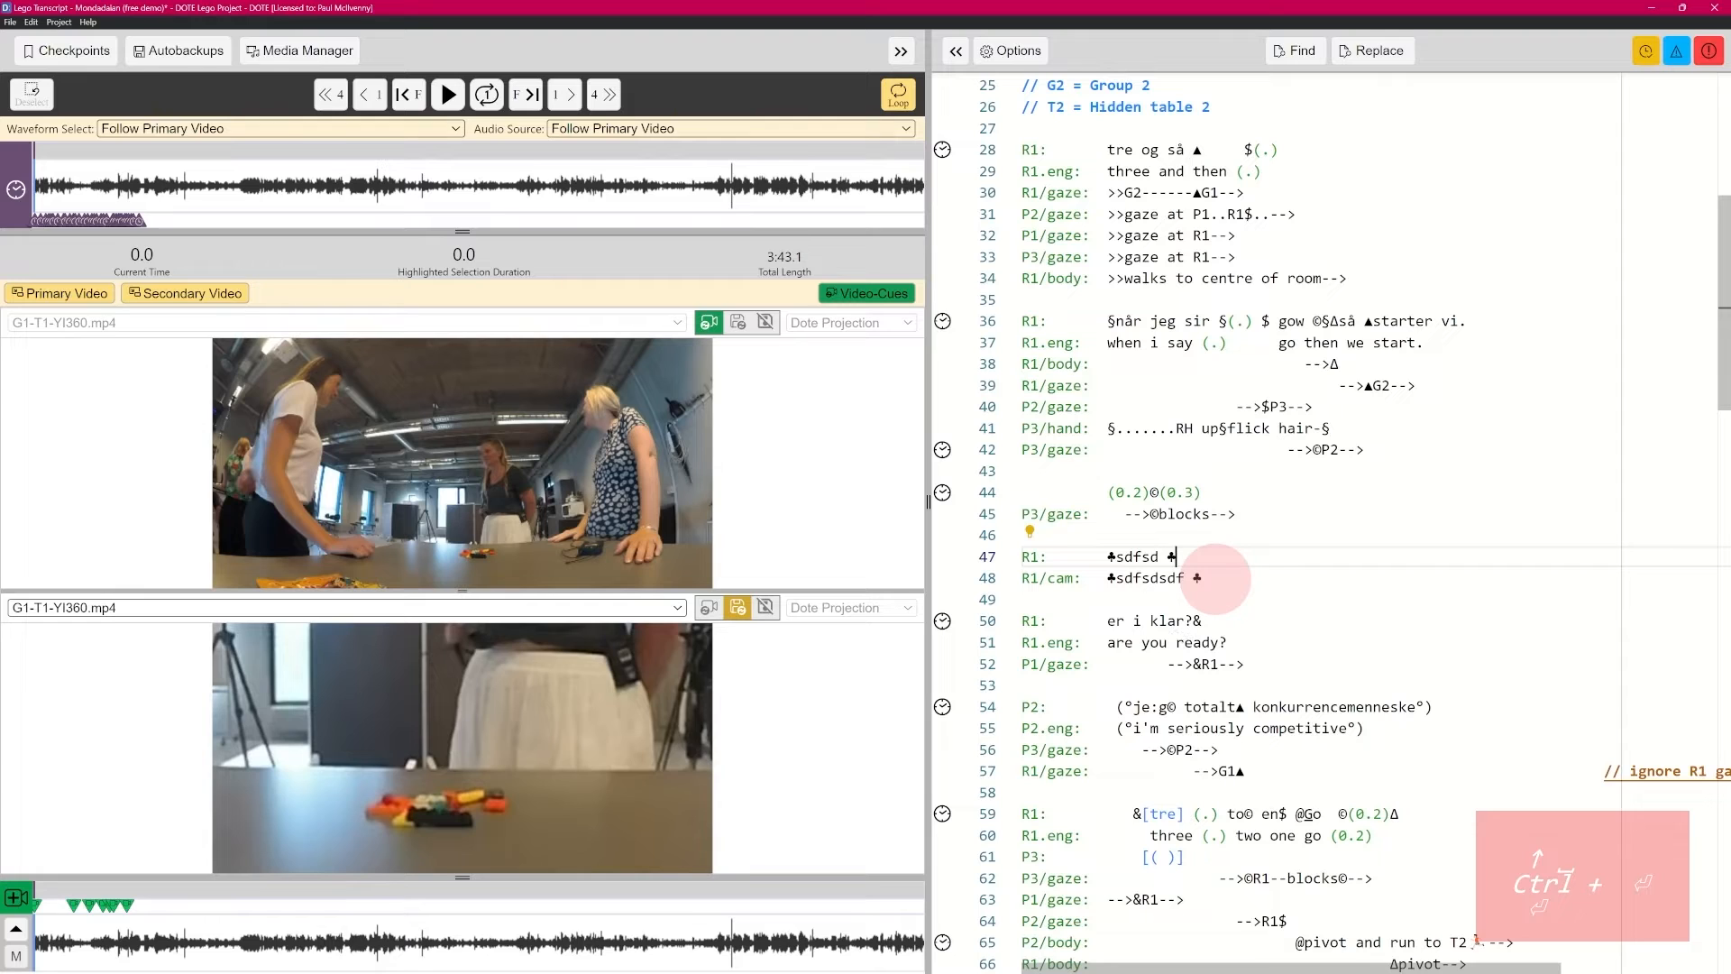
key(ctrl+period)
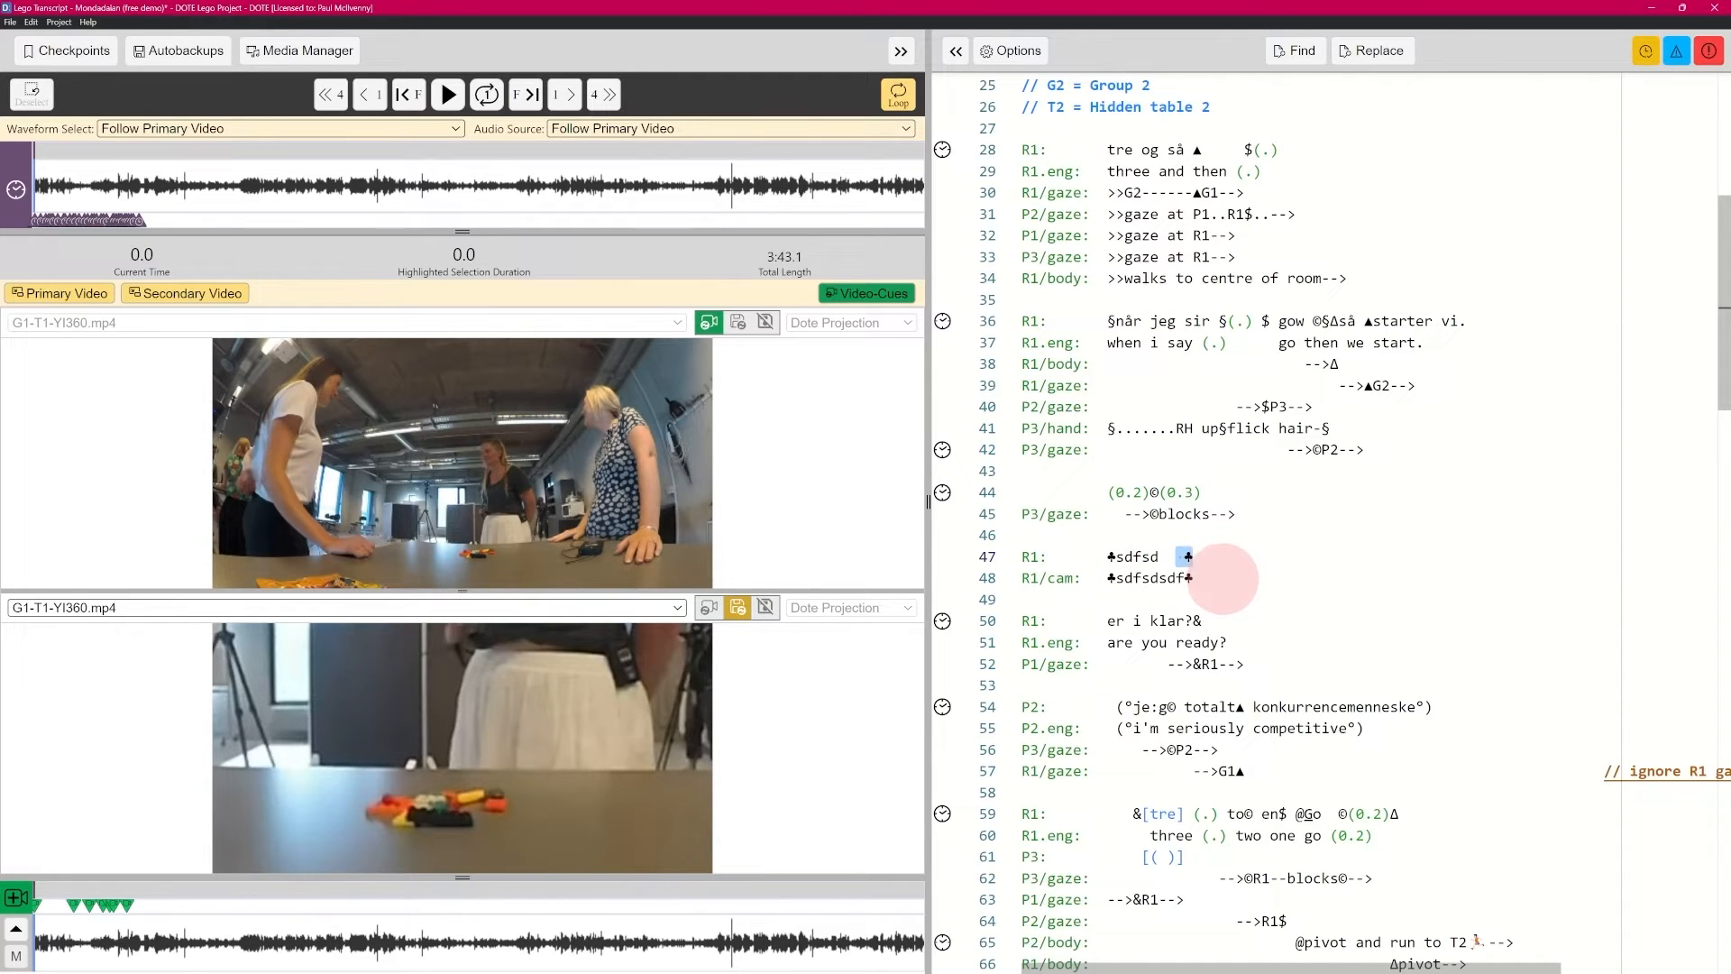
Step: Undo the whole test R1 and R1/cam block below the P3/gaze line 45
drag(1226, 578, 1019, 556)
key(ctrl+z)
key(ctrl+z)
key(ctrl+z)
key(ctrl+z)
key(ctrl+z)
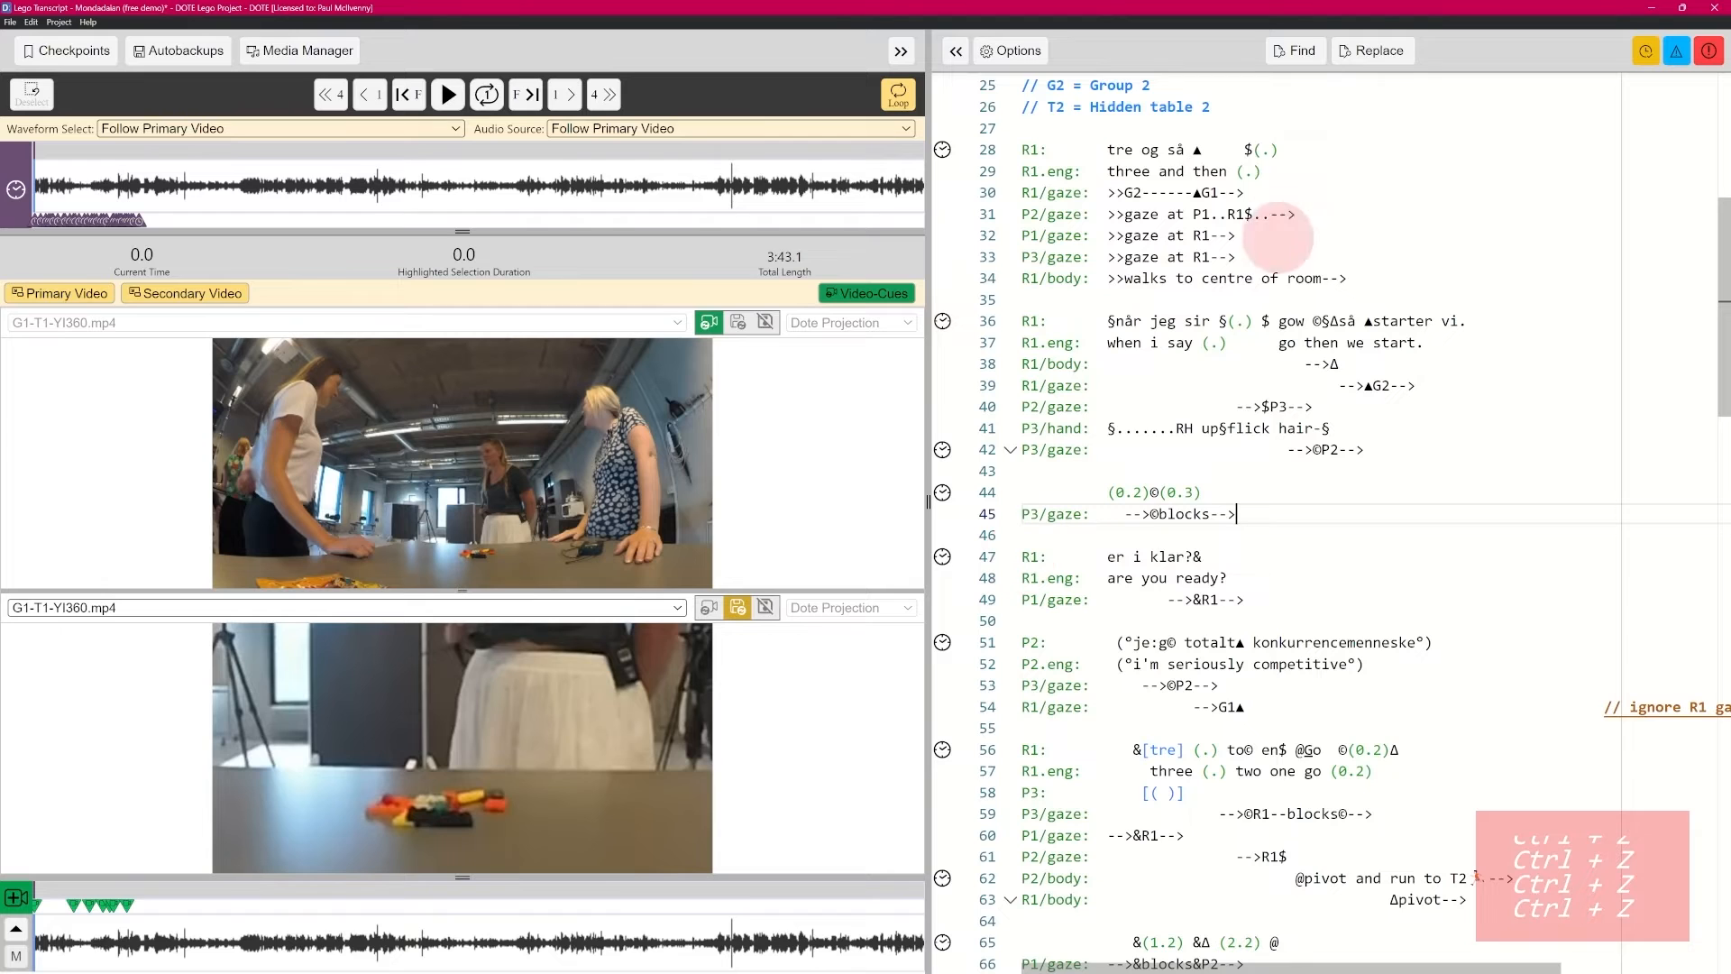
Step: Delete the R1/cam entry from the action subtier properties in the transcript options and close them
click(1026, 52)
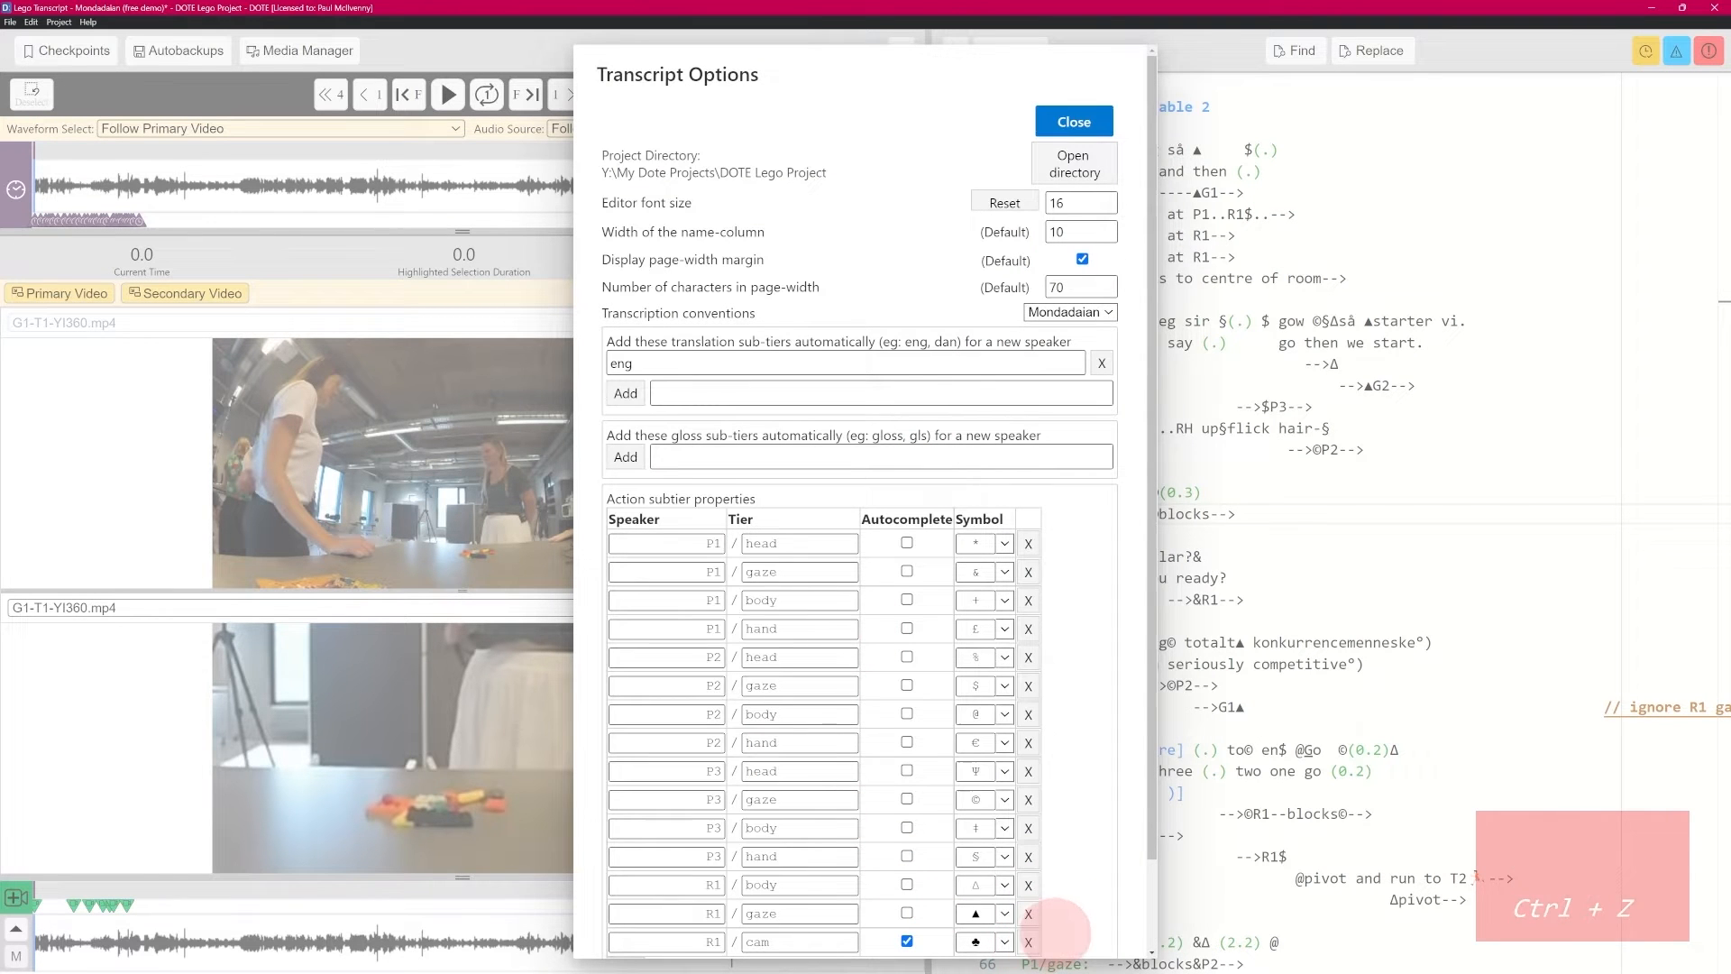
scroll(1147, 897, down, 2)
scroll(1147, 897, down, 1)
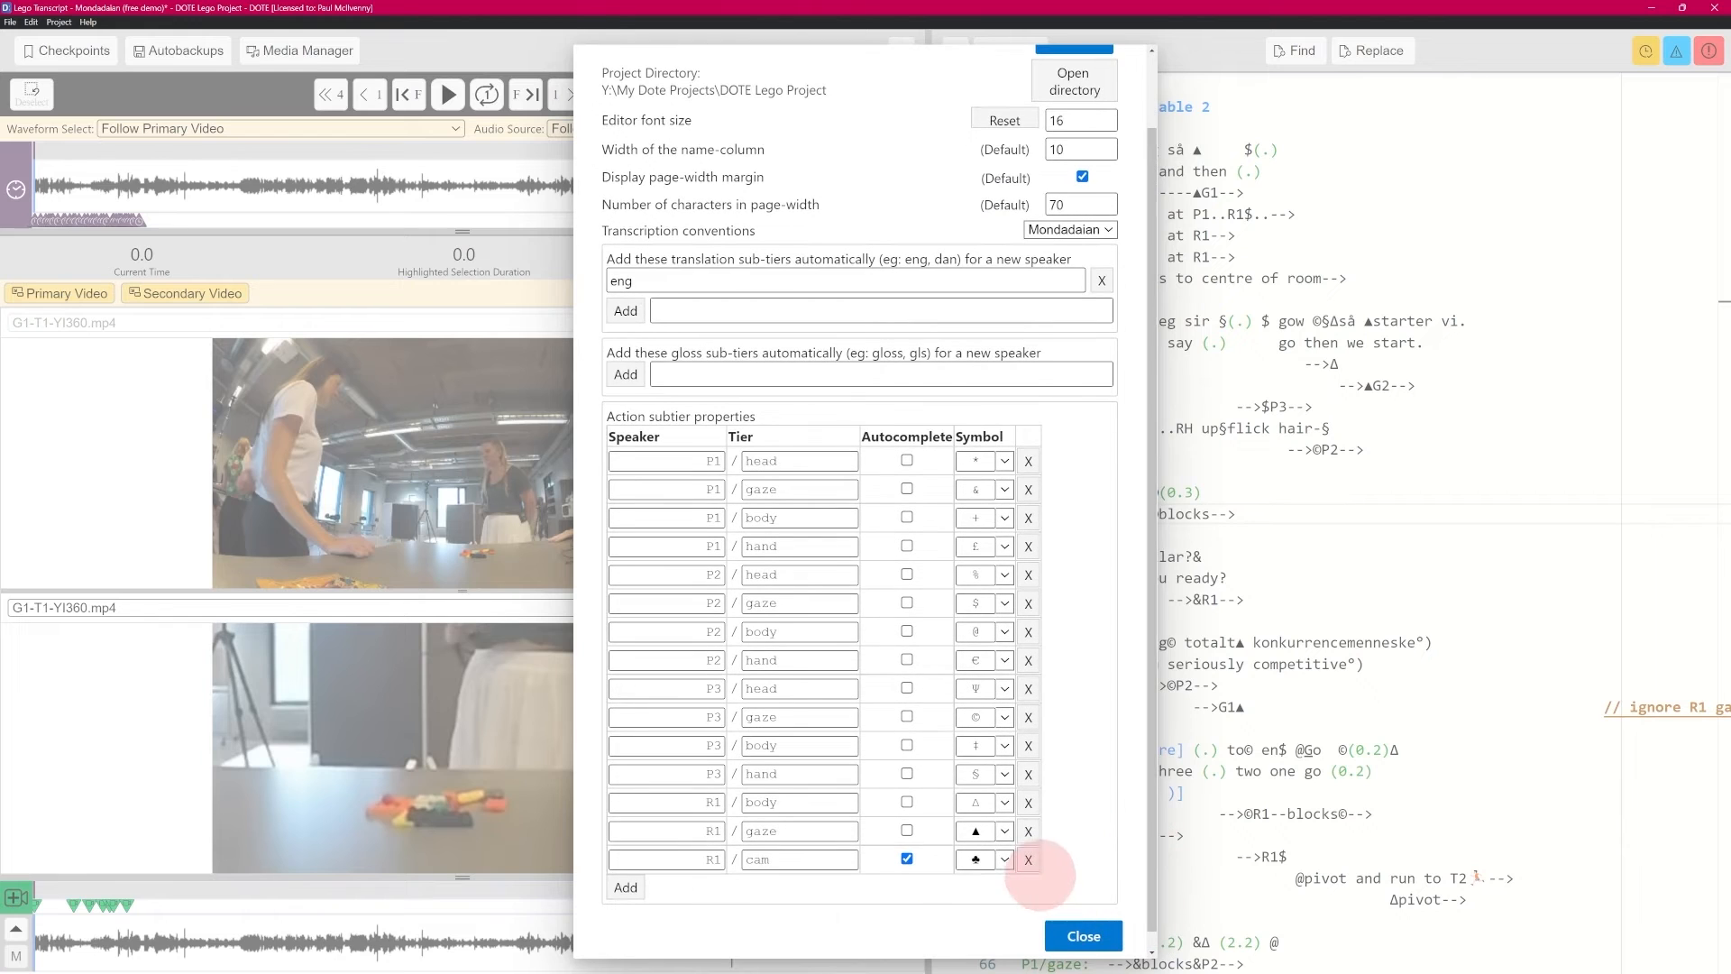
click(907, 858)
click(1028, 859)
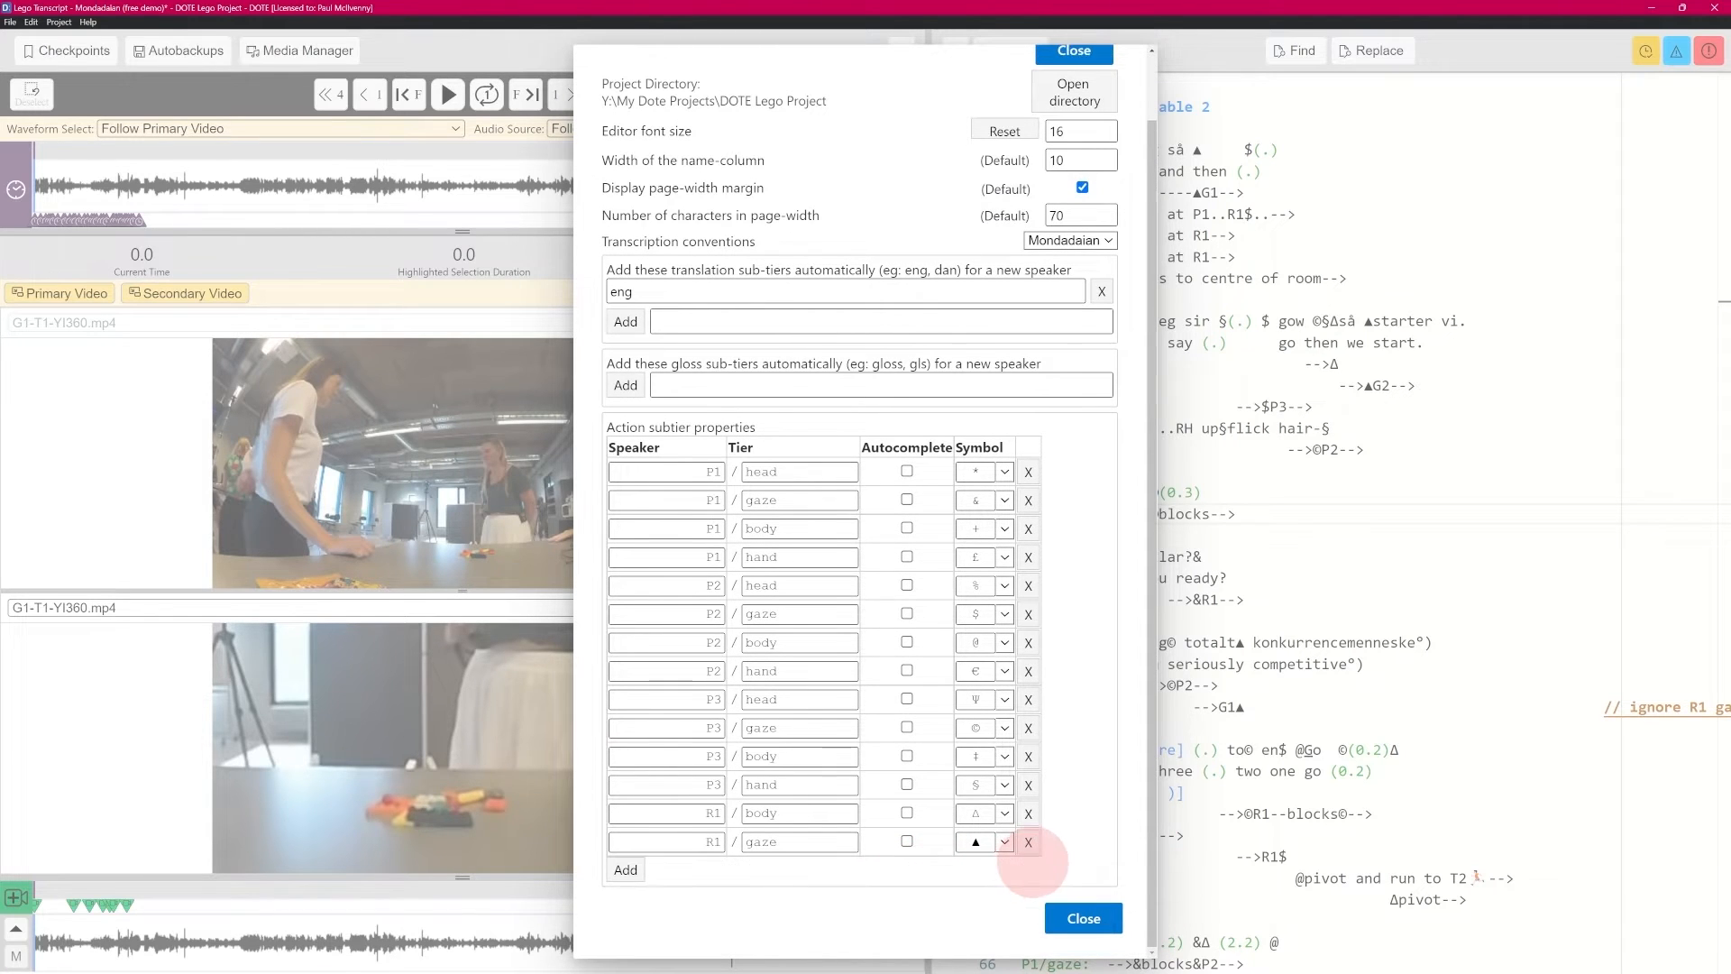
click(1083, 918)
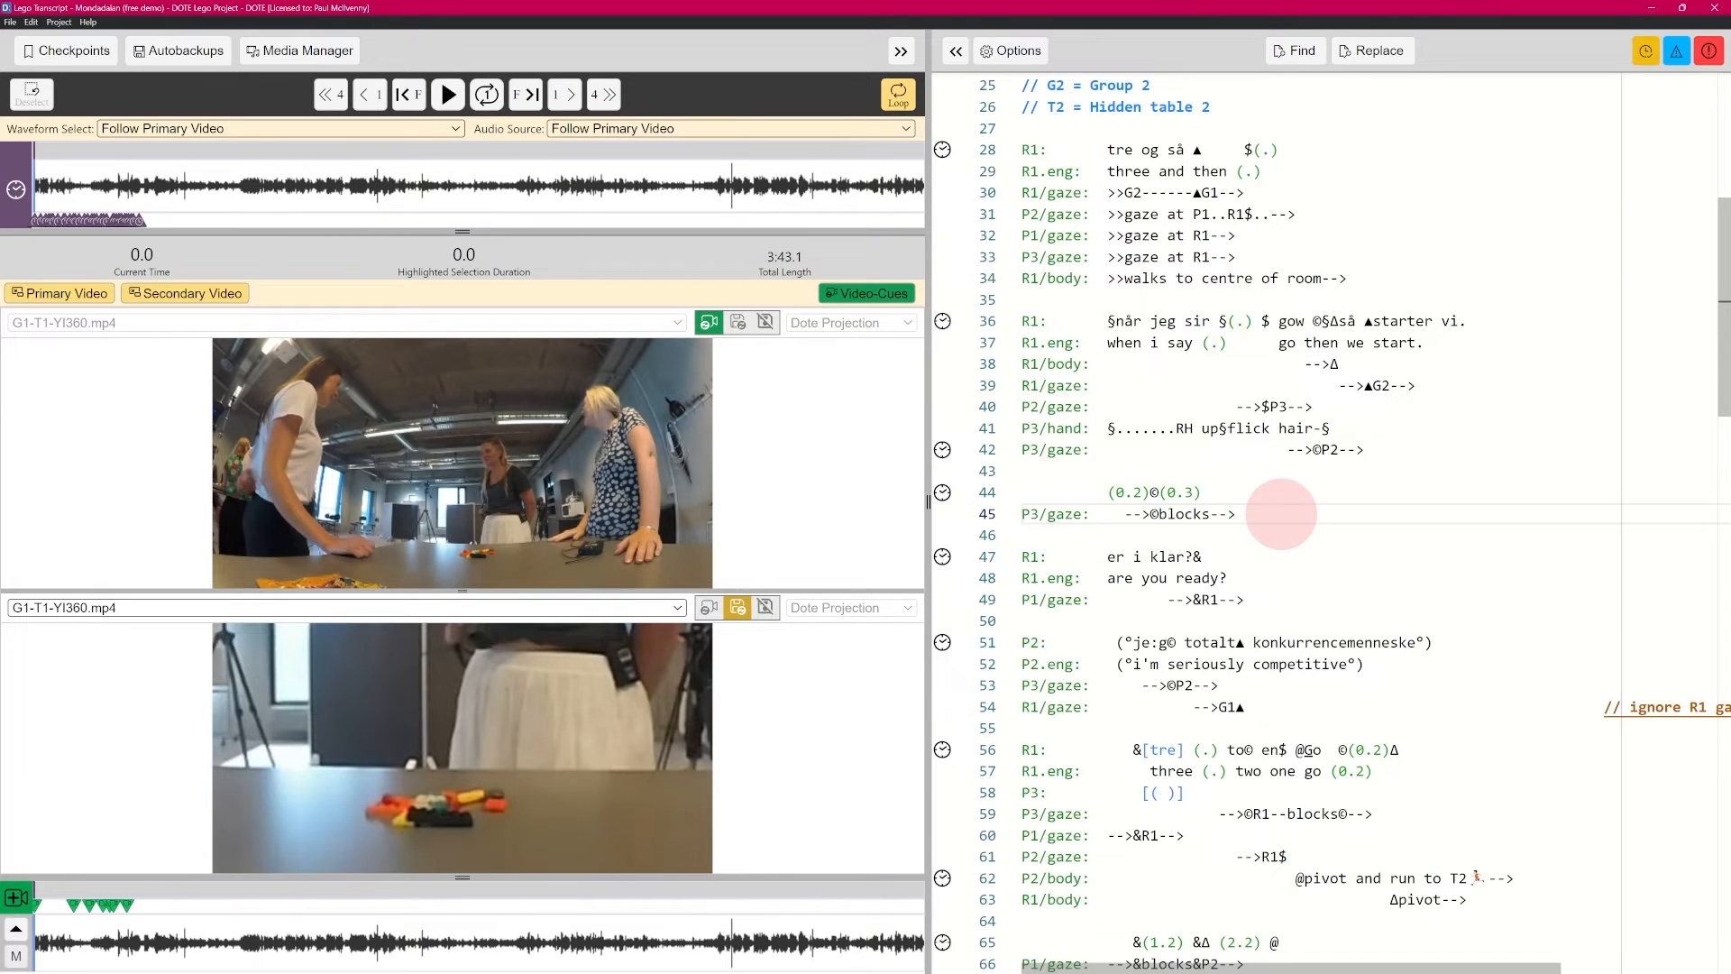
Step: Add a line directly below the P3/gaze line 45 and autocomplete the #fig subtier label on it
key(Return)
text(#)
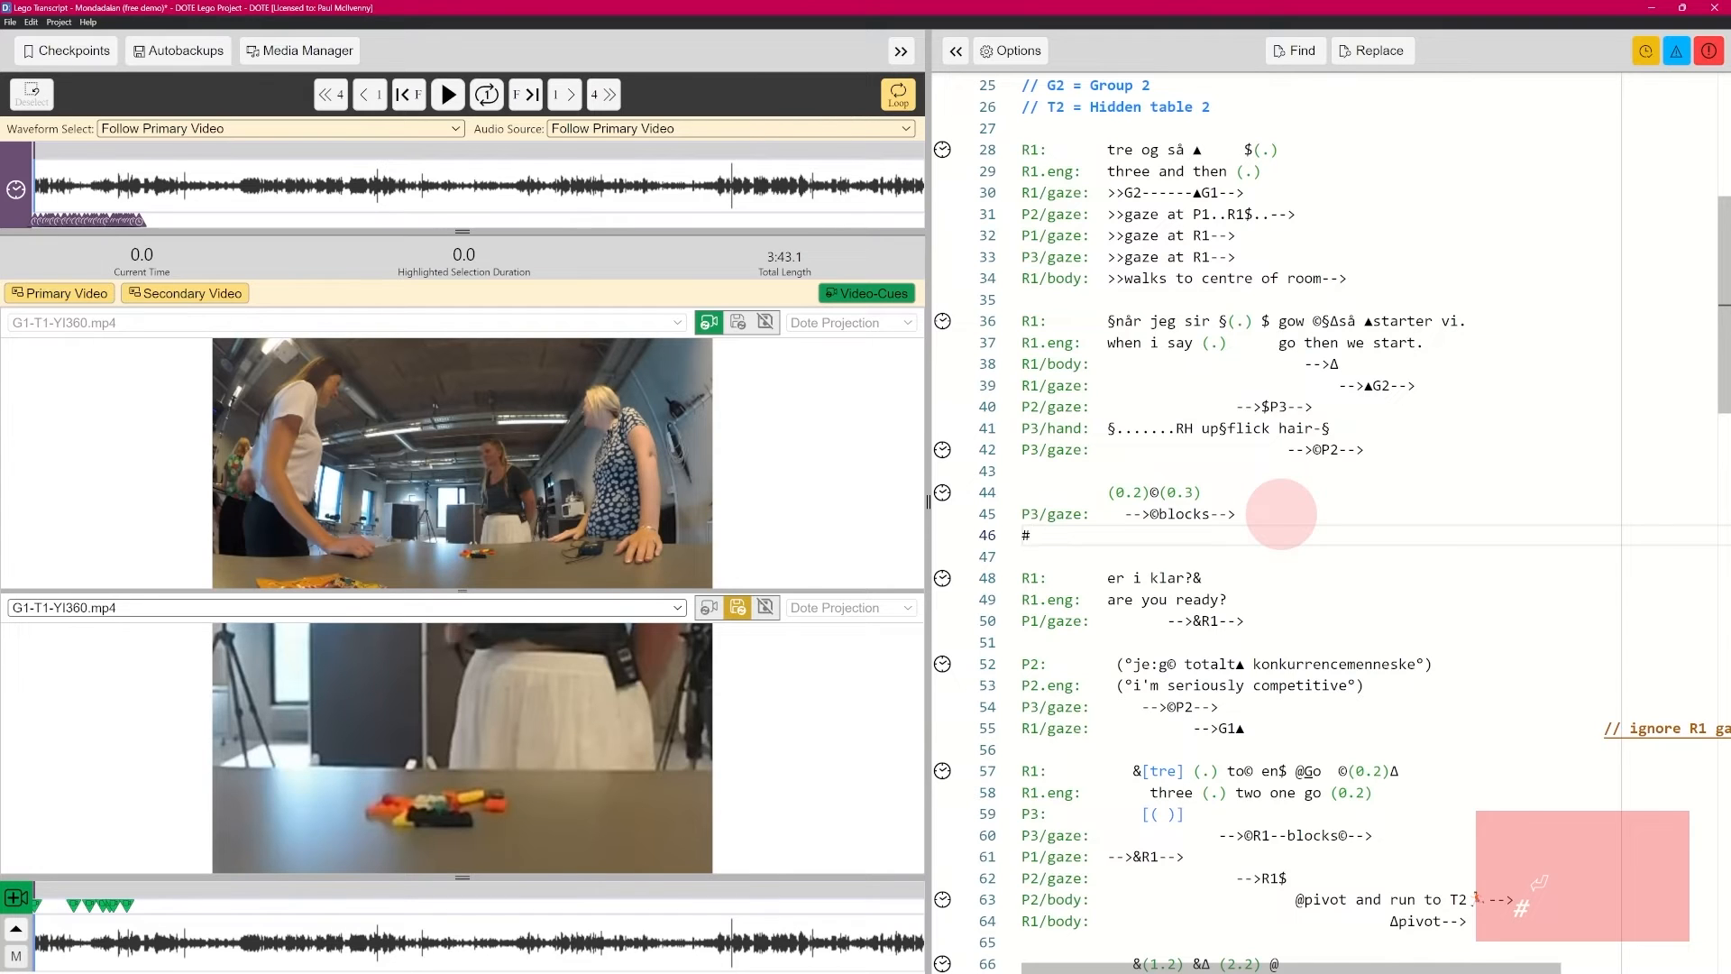
text(g)
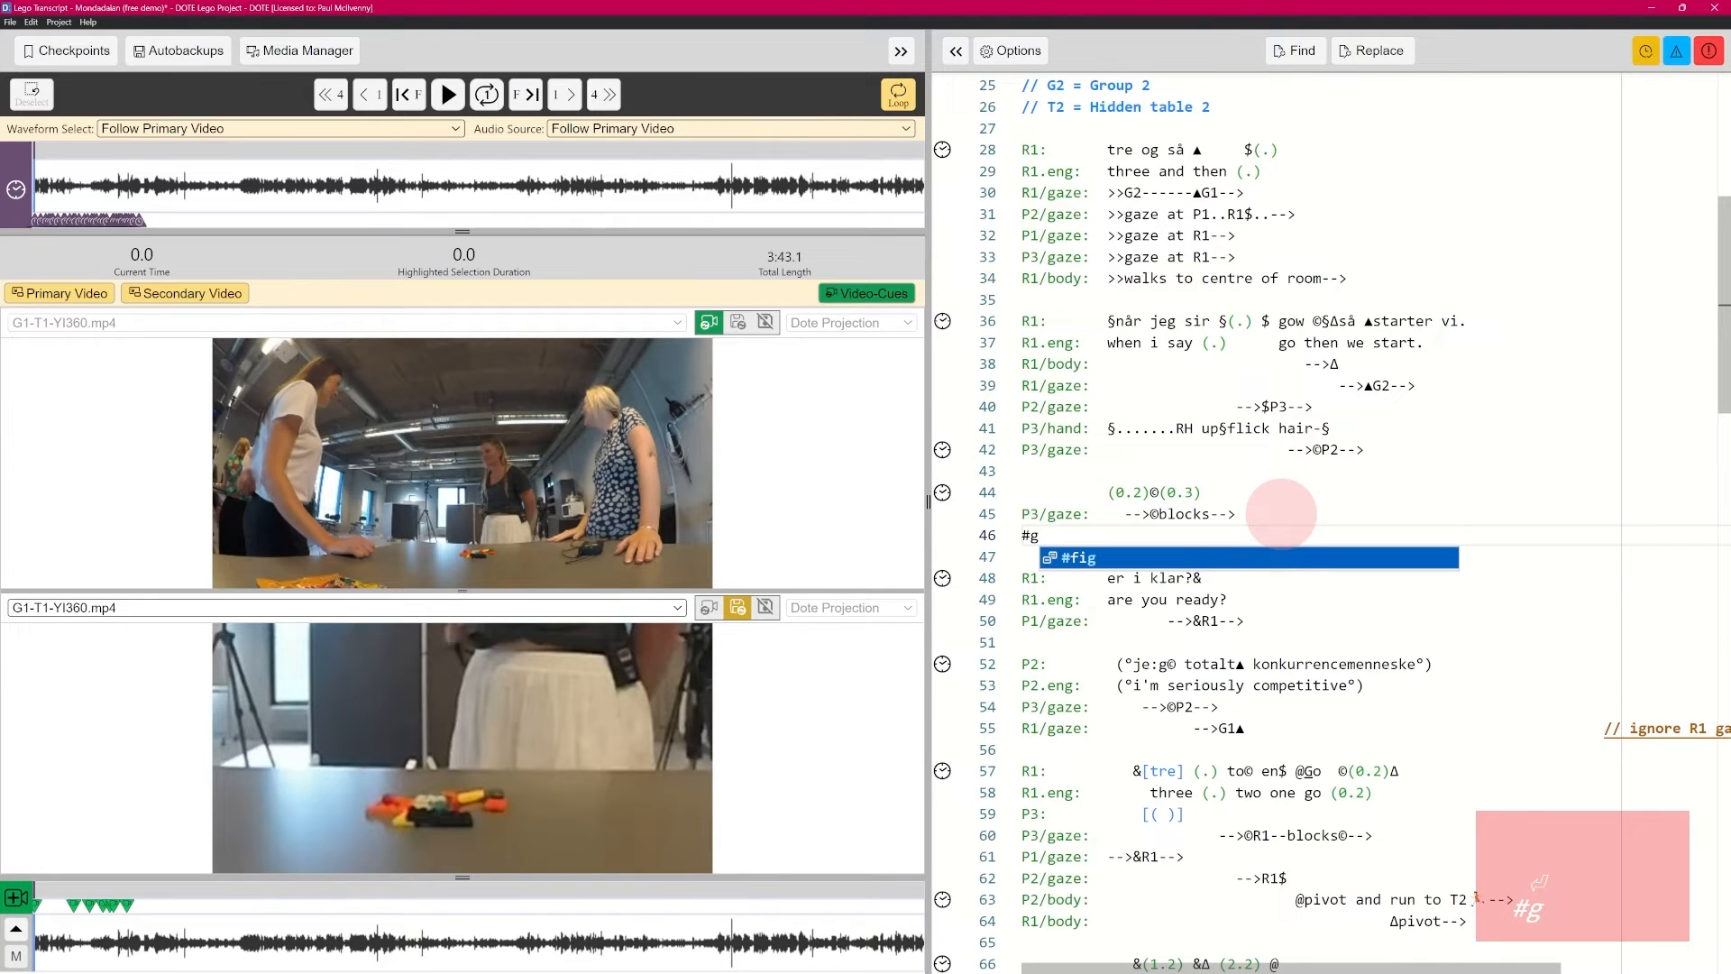
key(BackSpace)
text(f)
key(Return)
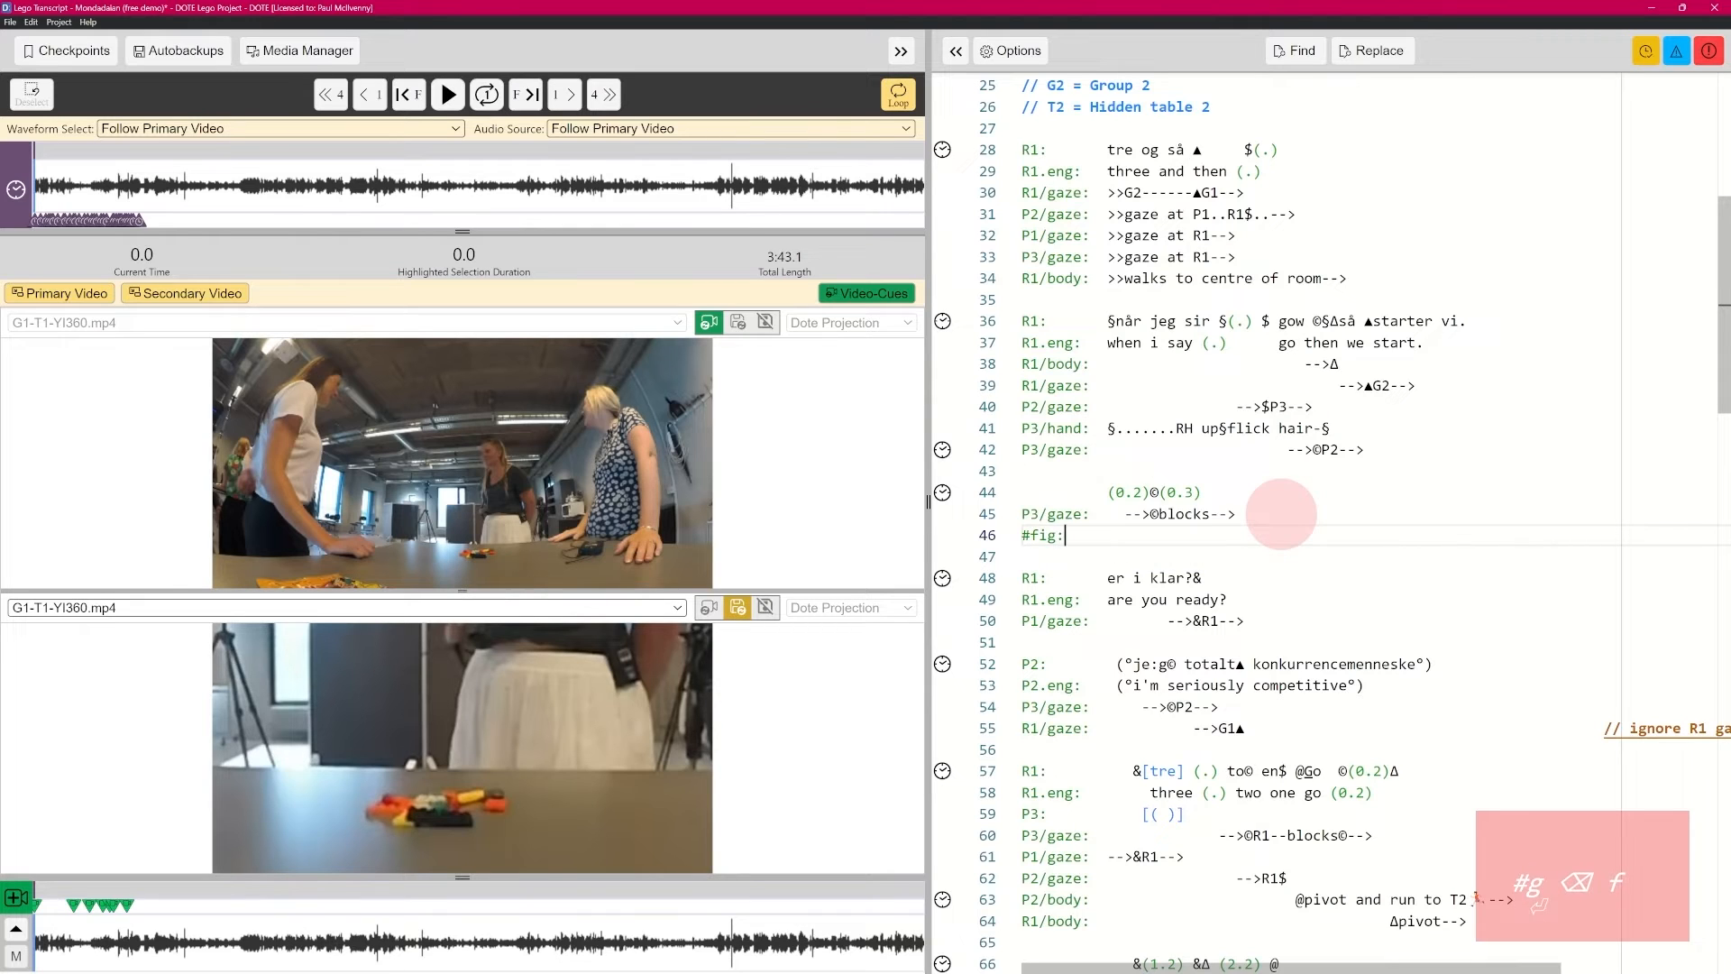
Step: Enter the figure reference "#fig.1" on the #fig line, placed beneath the © of the P3/gaze line
key(Left)
key(Left)
key(Left)
key(Right)
key(Right)
key(ctrl+space)
key(Escape)
text(#)
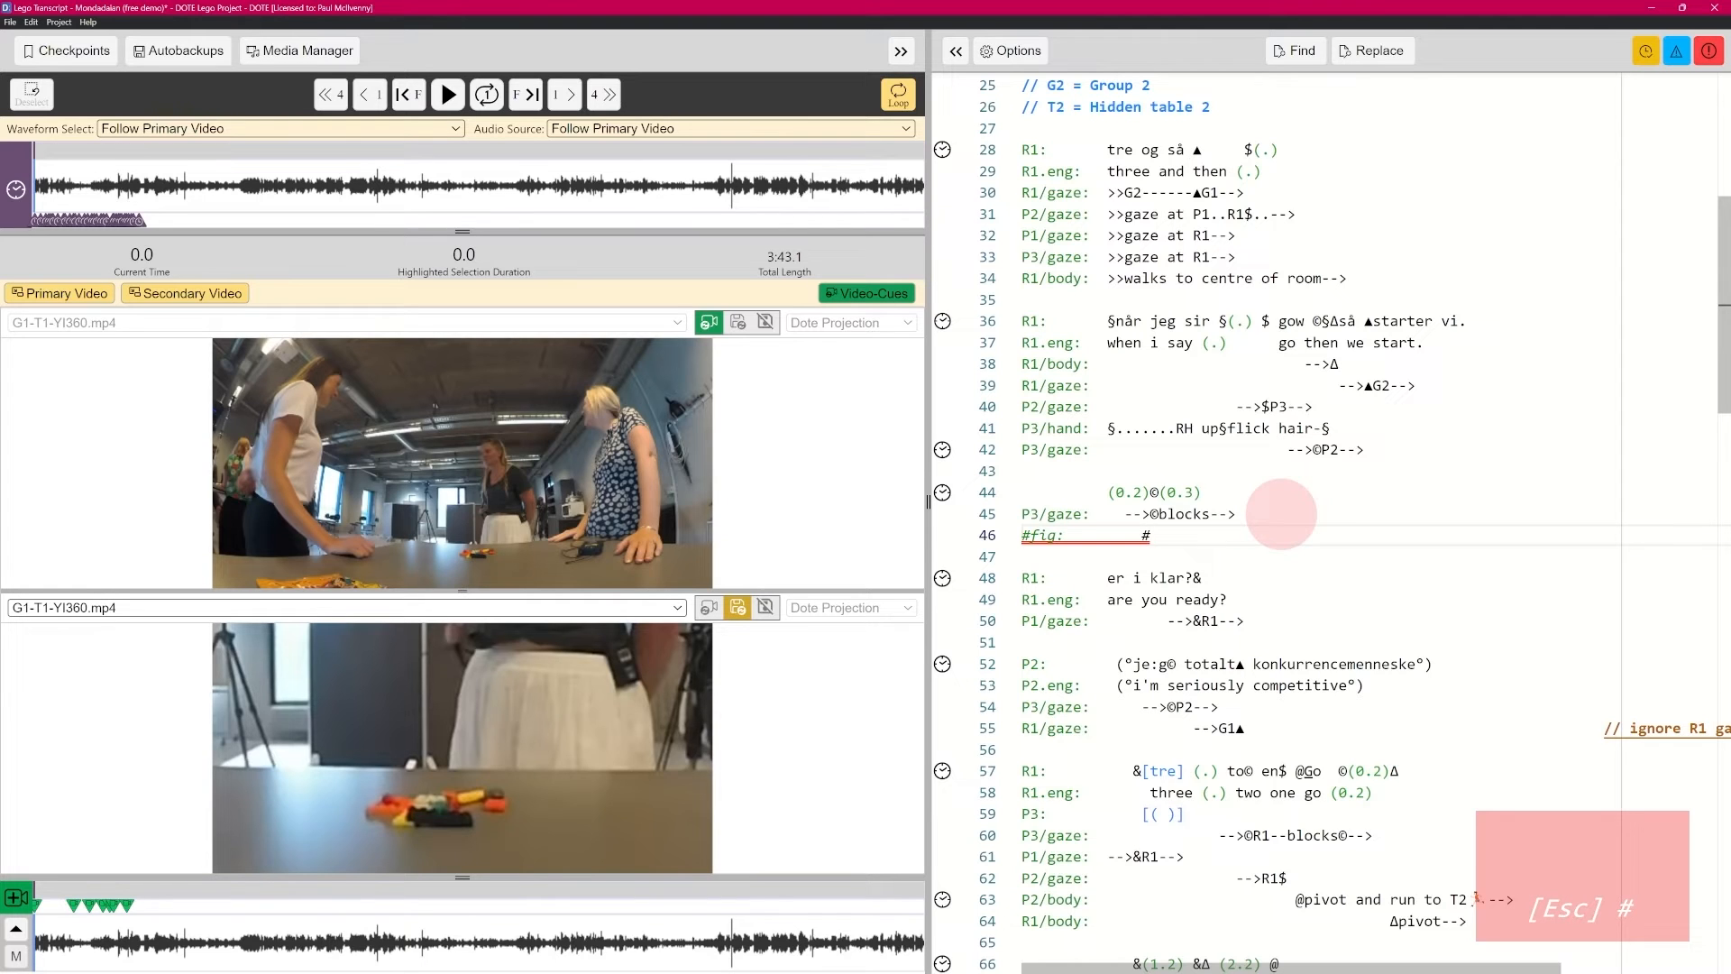
text(fig-)
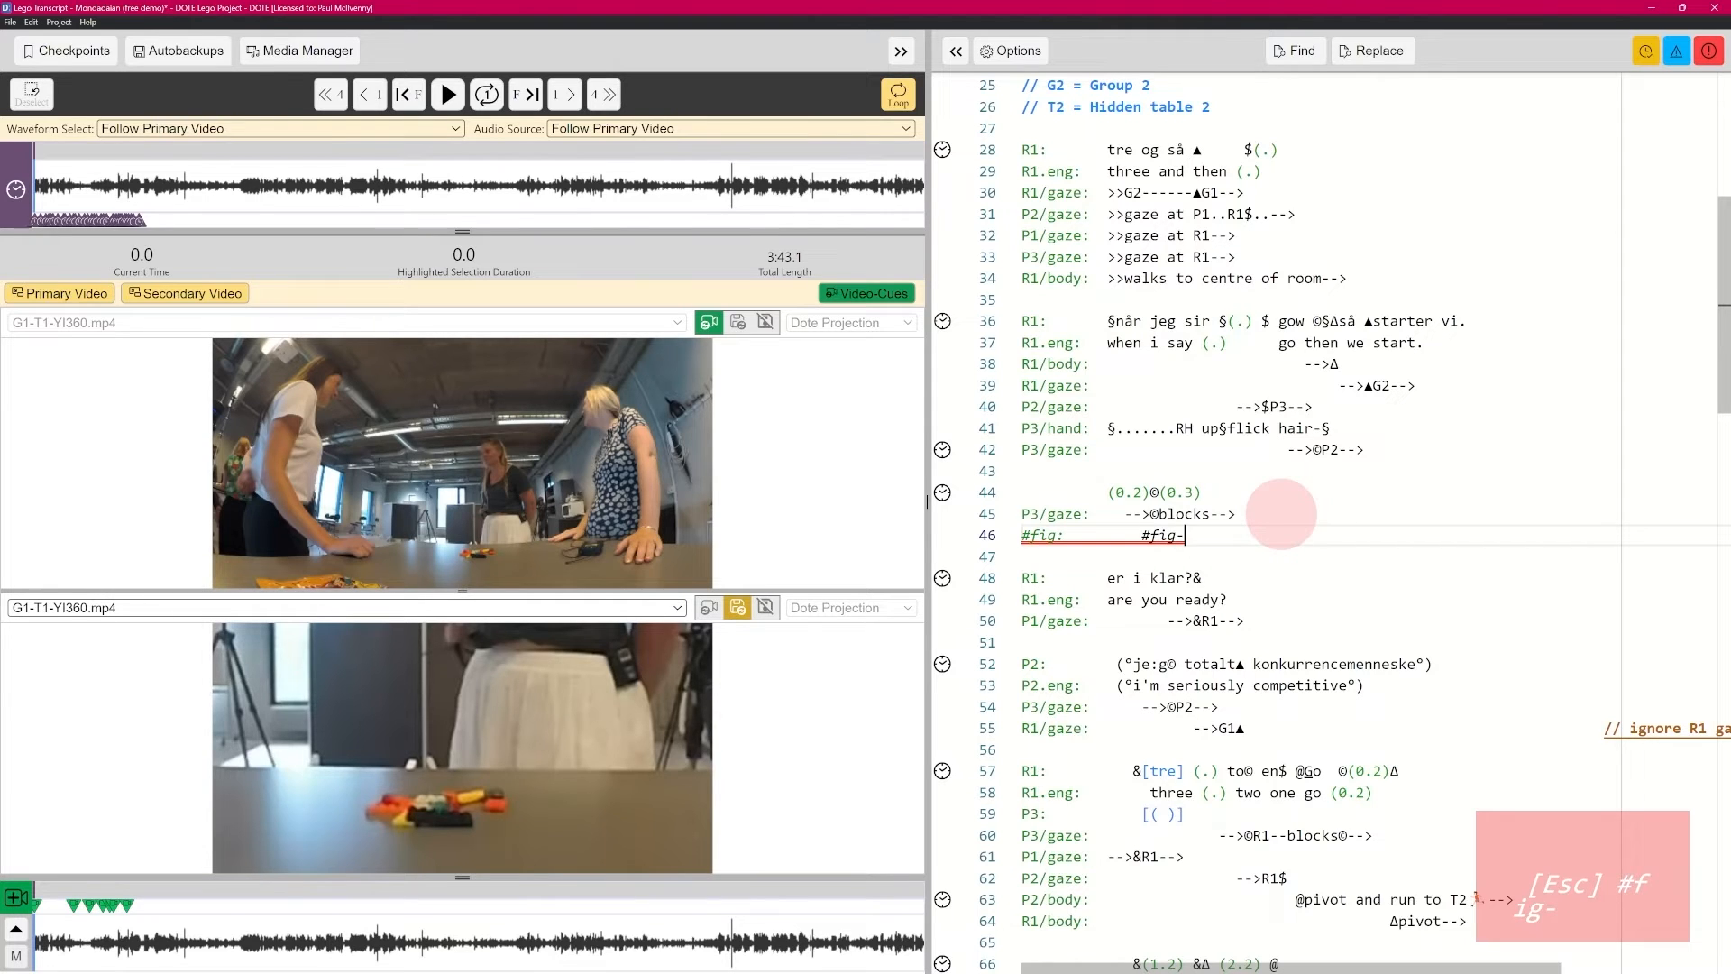
Step: Insert a # between the (0.2) pause and the © on line 44 and fix the misaligned components
key(Up)
key(Up)
key(Left)
key(Left)
key(Left)
key(Left)
key(Left)
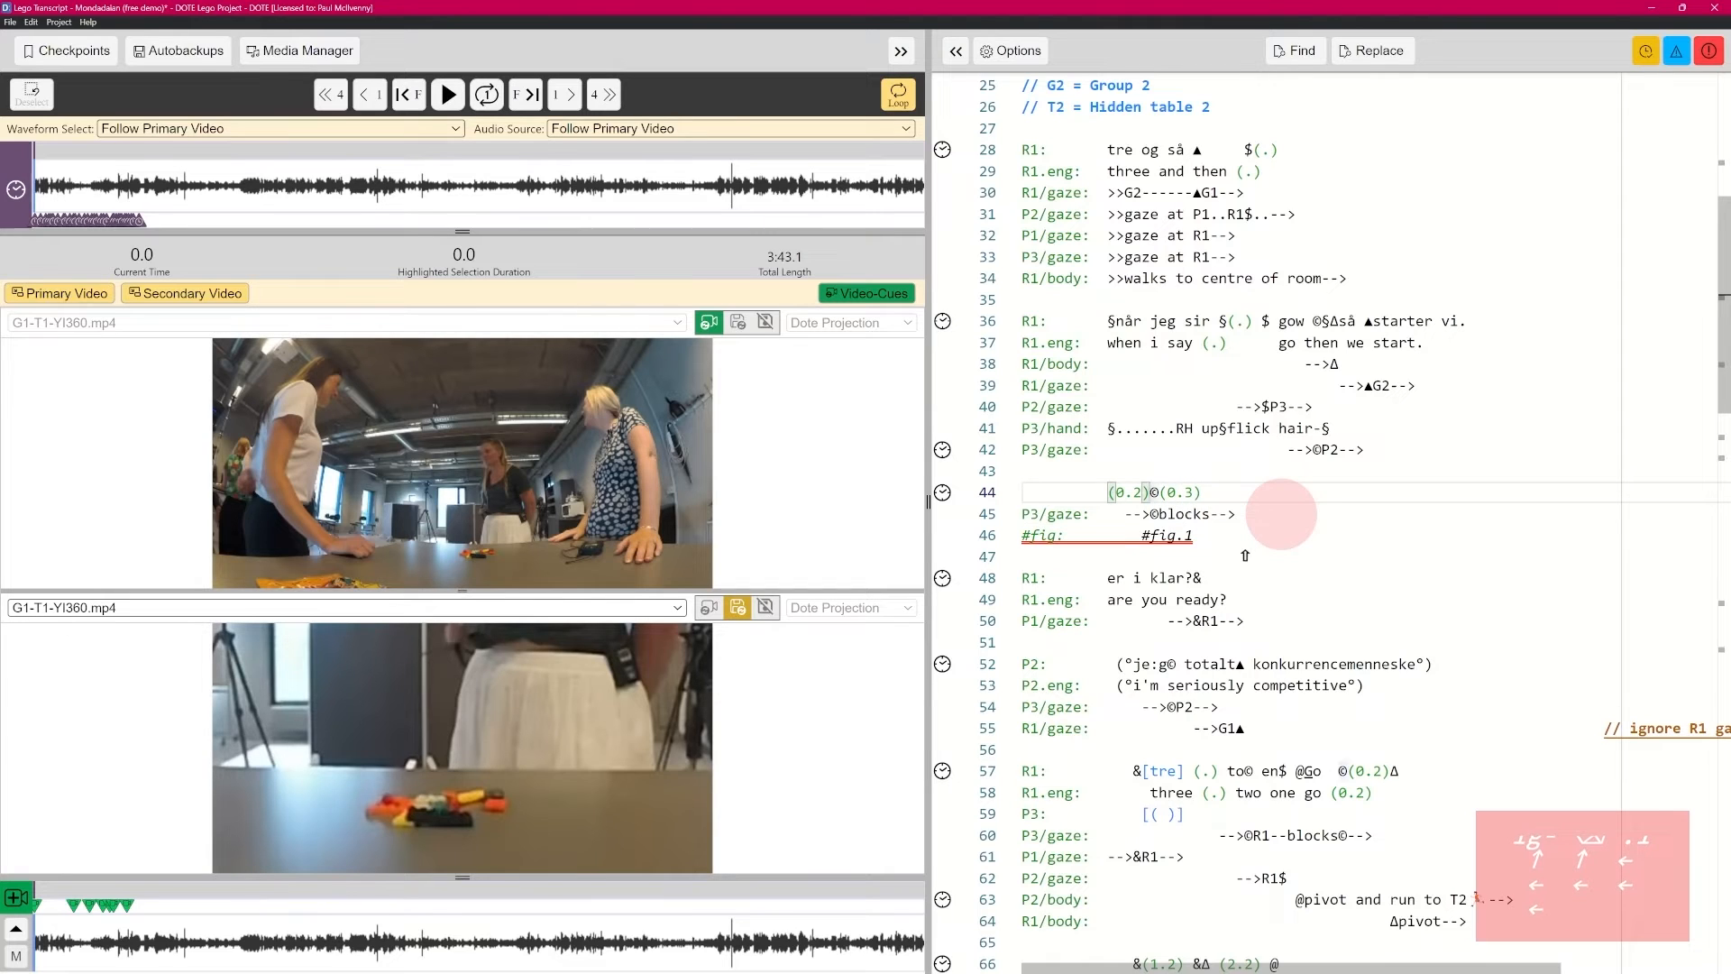
text(#)
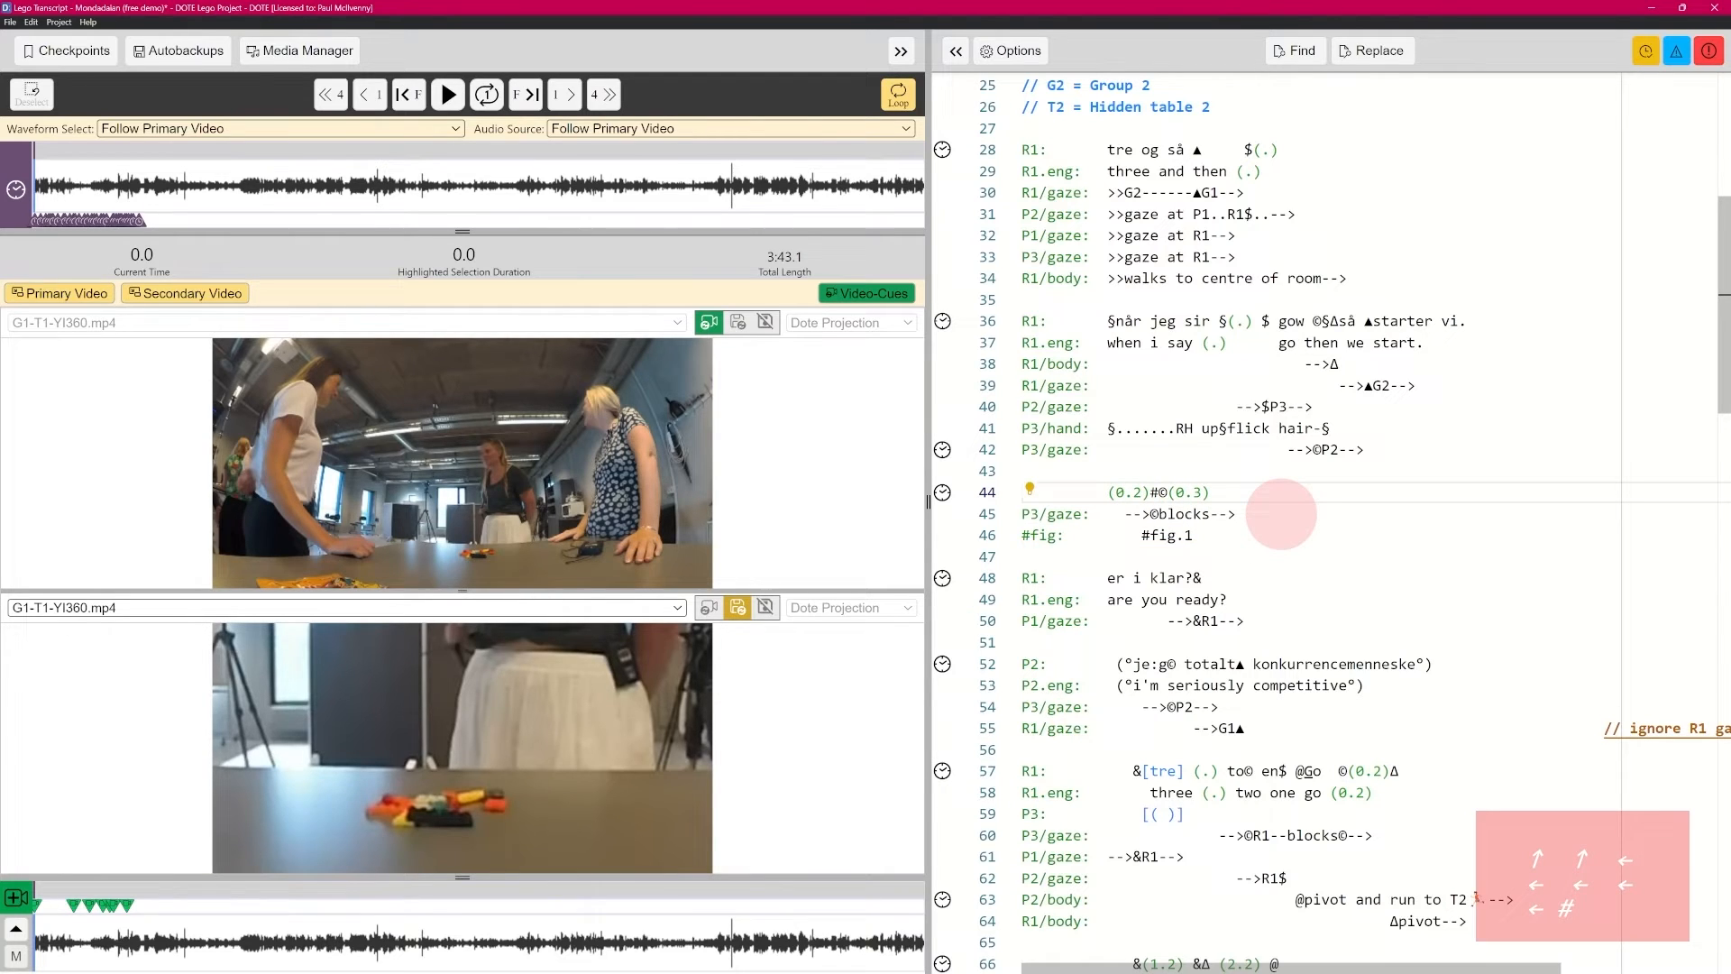
key(ctrl+period)
key(Return)
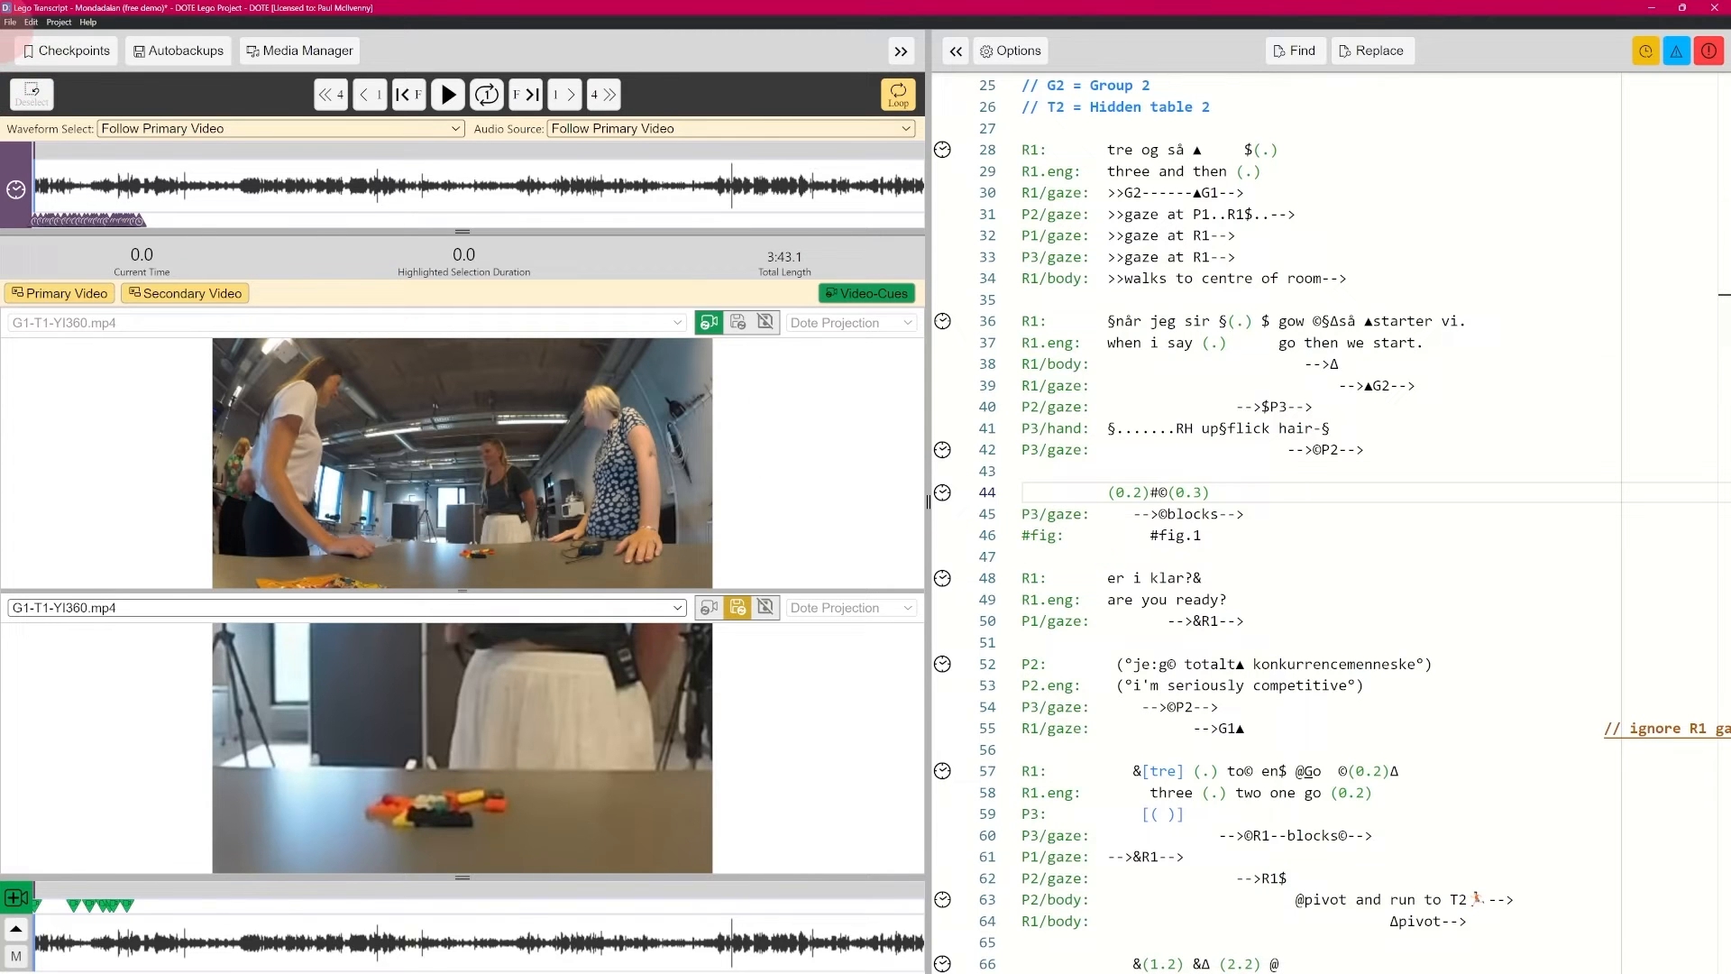
Step: Preview the RTF export with Mondadaian-style tier names and Mondadaian-style highlighting enabled, and leave without exporting
click(10, 21)
click(67, 219)
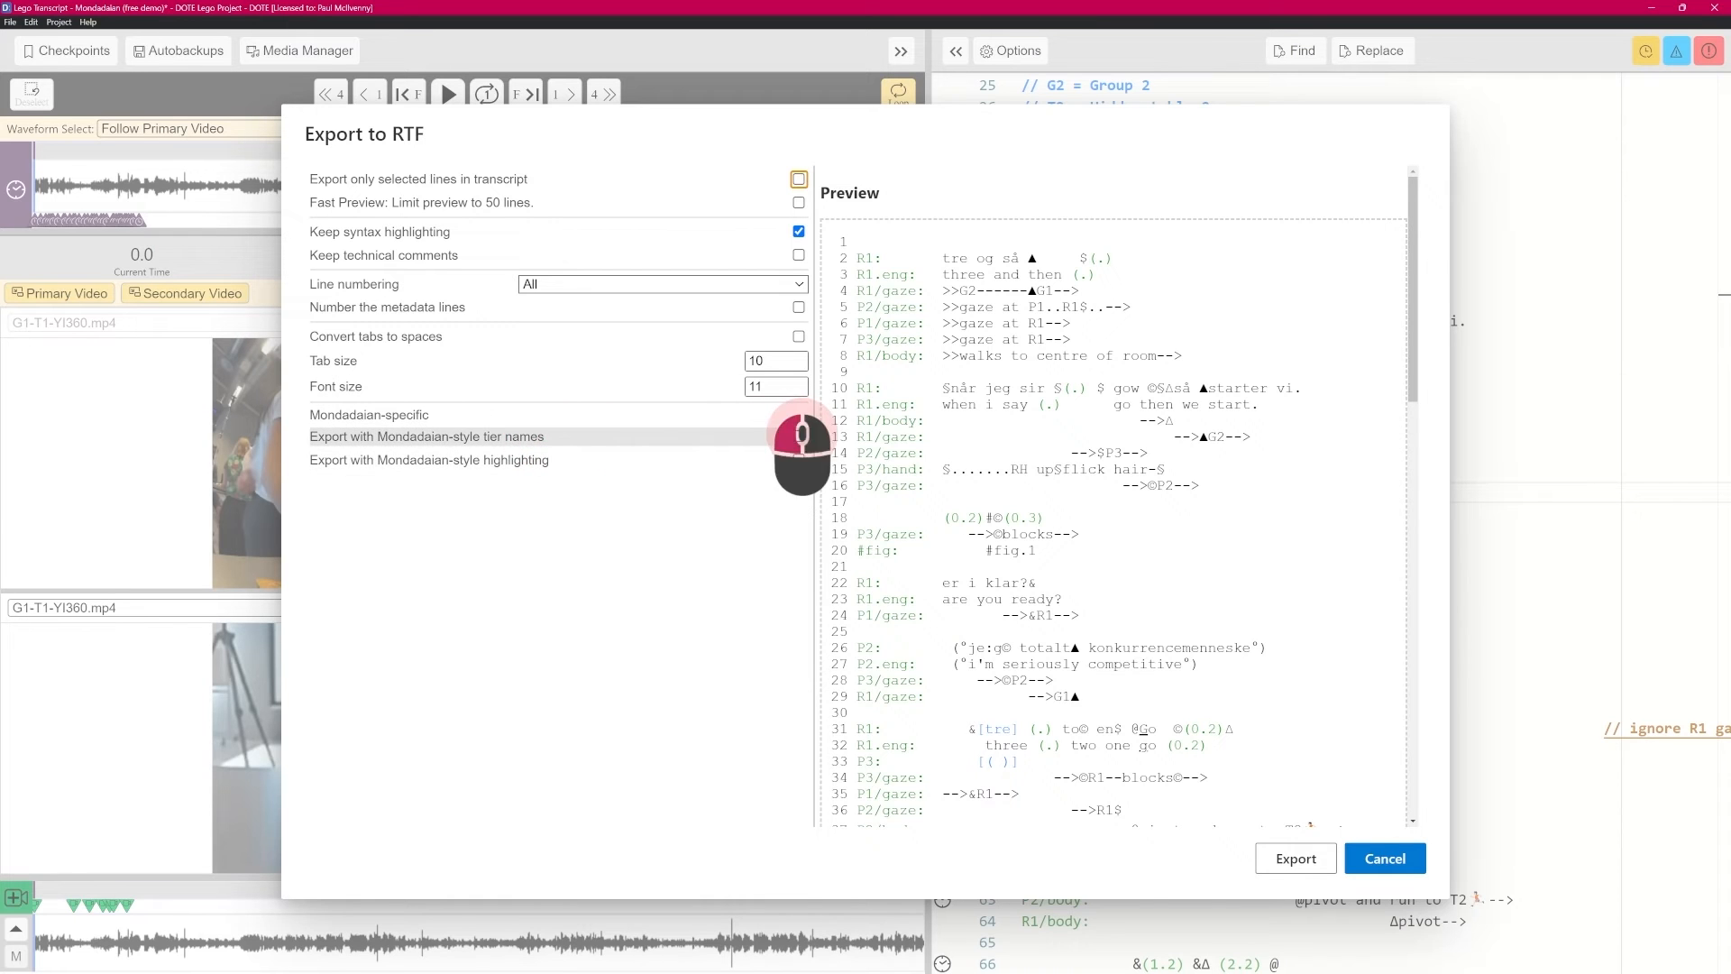
click(798, 437)
click(798, 459)
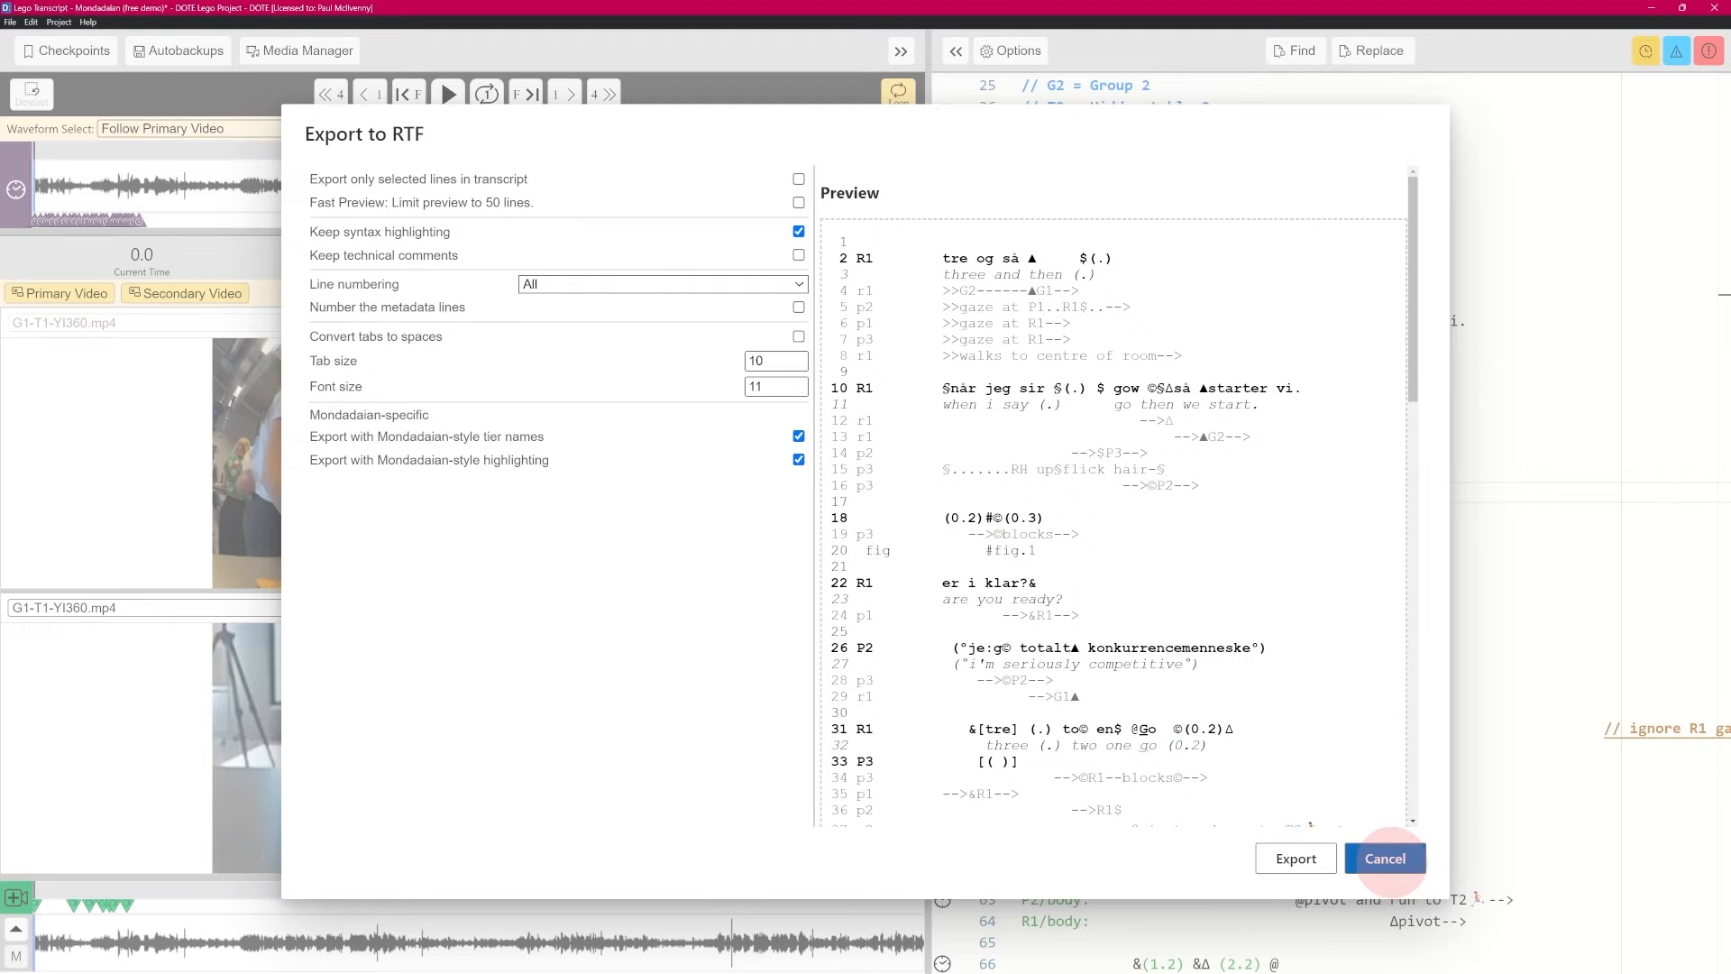
click(1386, 859)
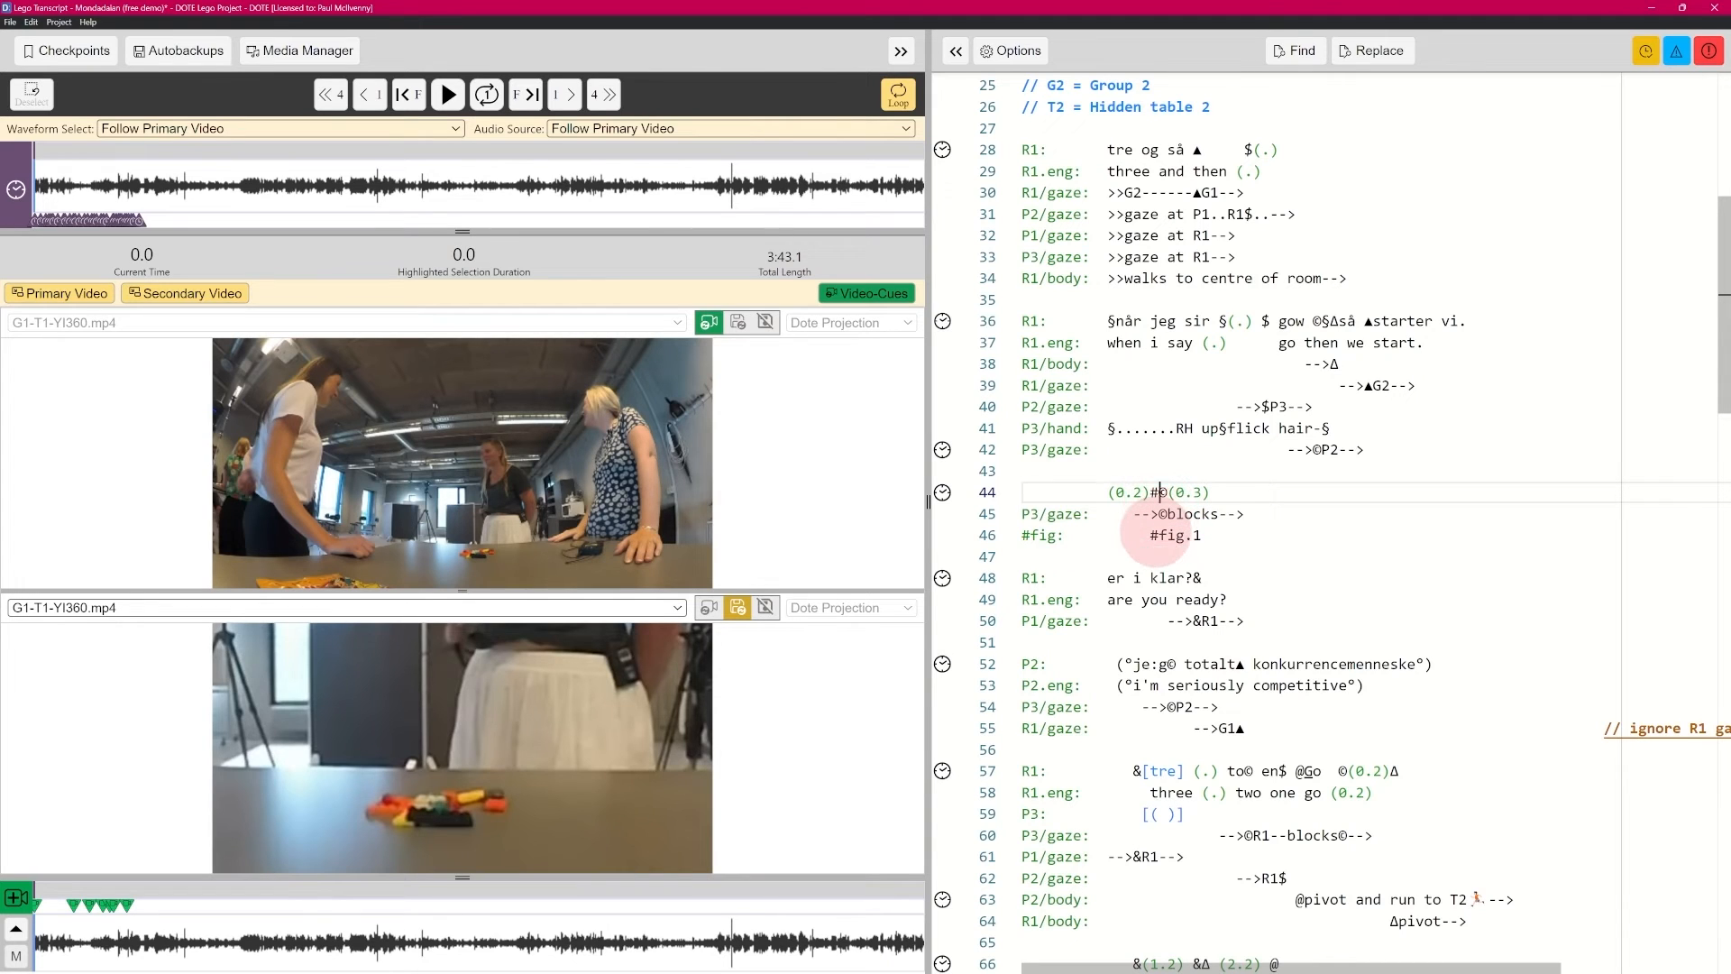
Step: Add a line directly below the P3/gaze line 45 and autocomplete the P1/body subtier label on it
key(Down)
key(ctrl+Right)
key(ctrl+Right)
key(Return)
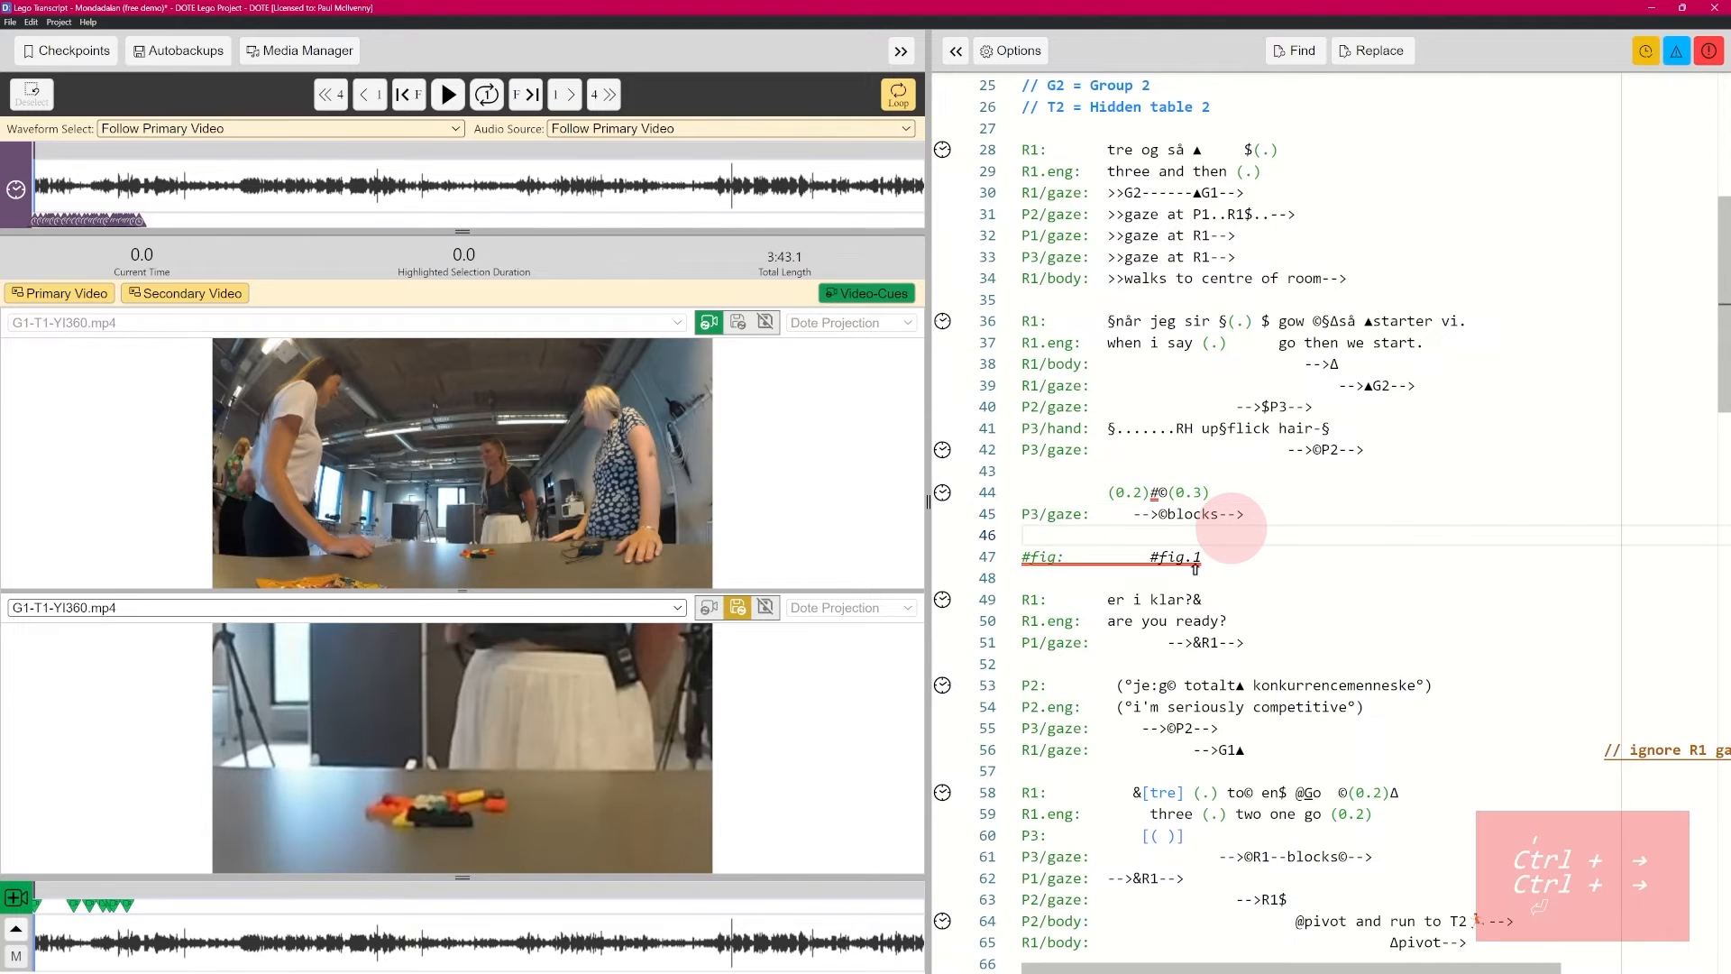
text(P)
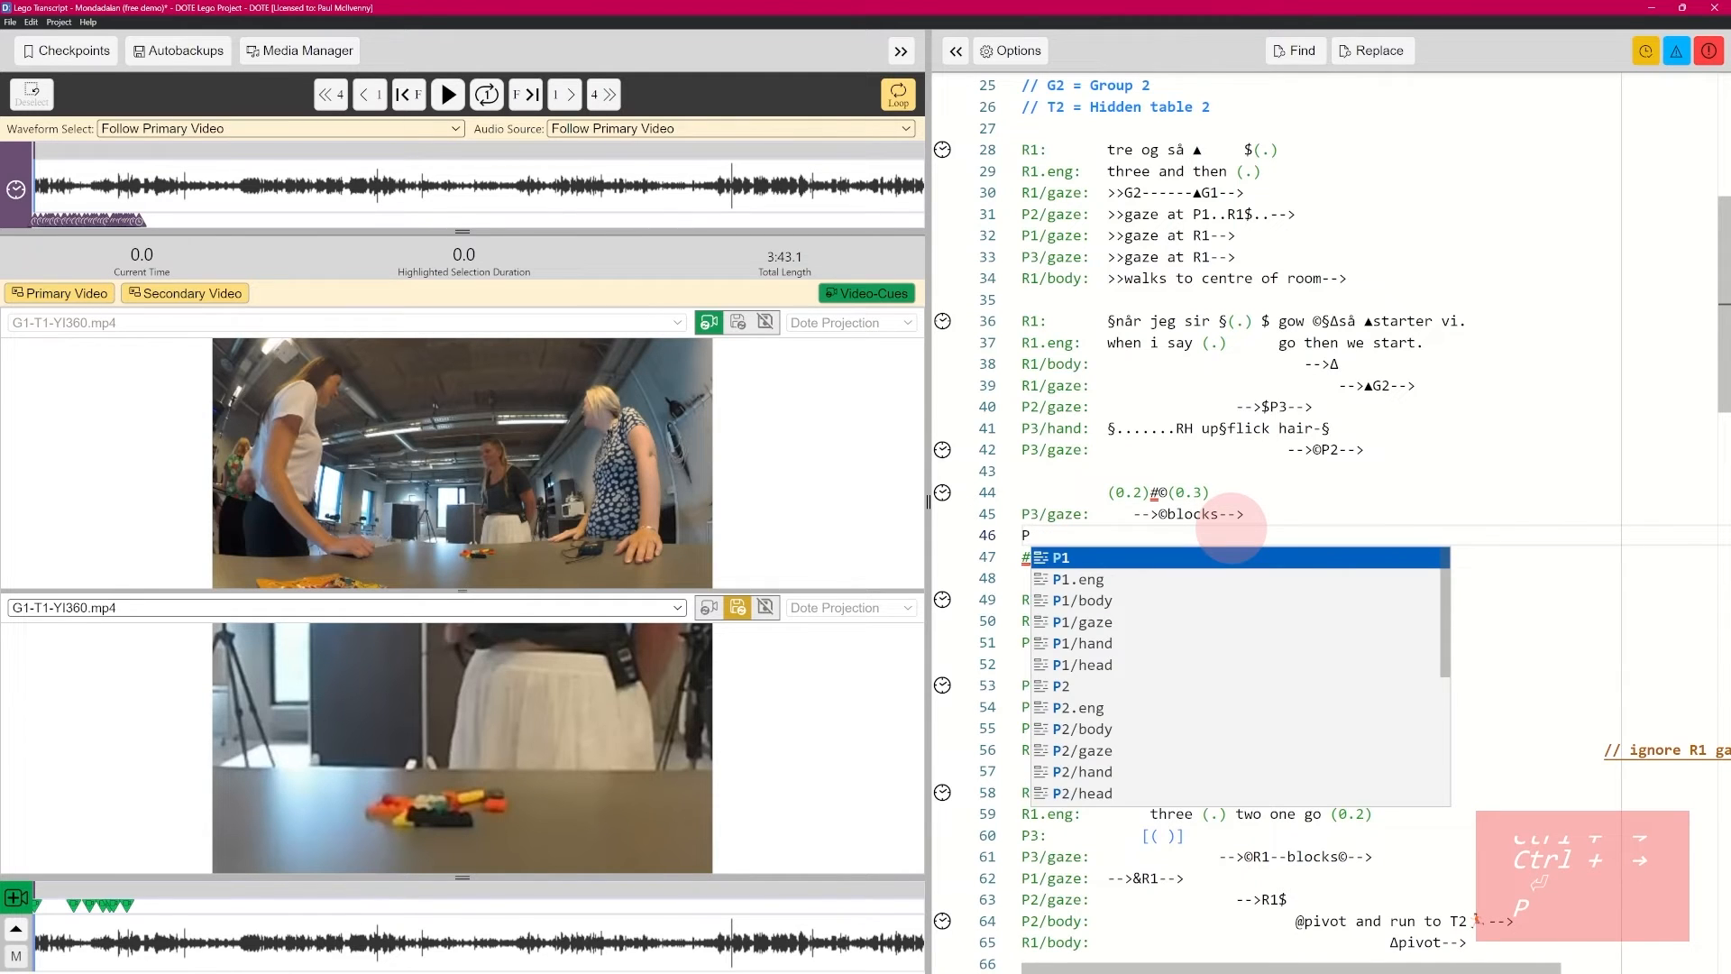
key(Down)
key(Down)
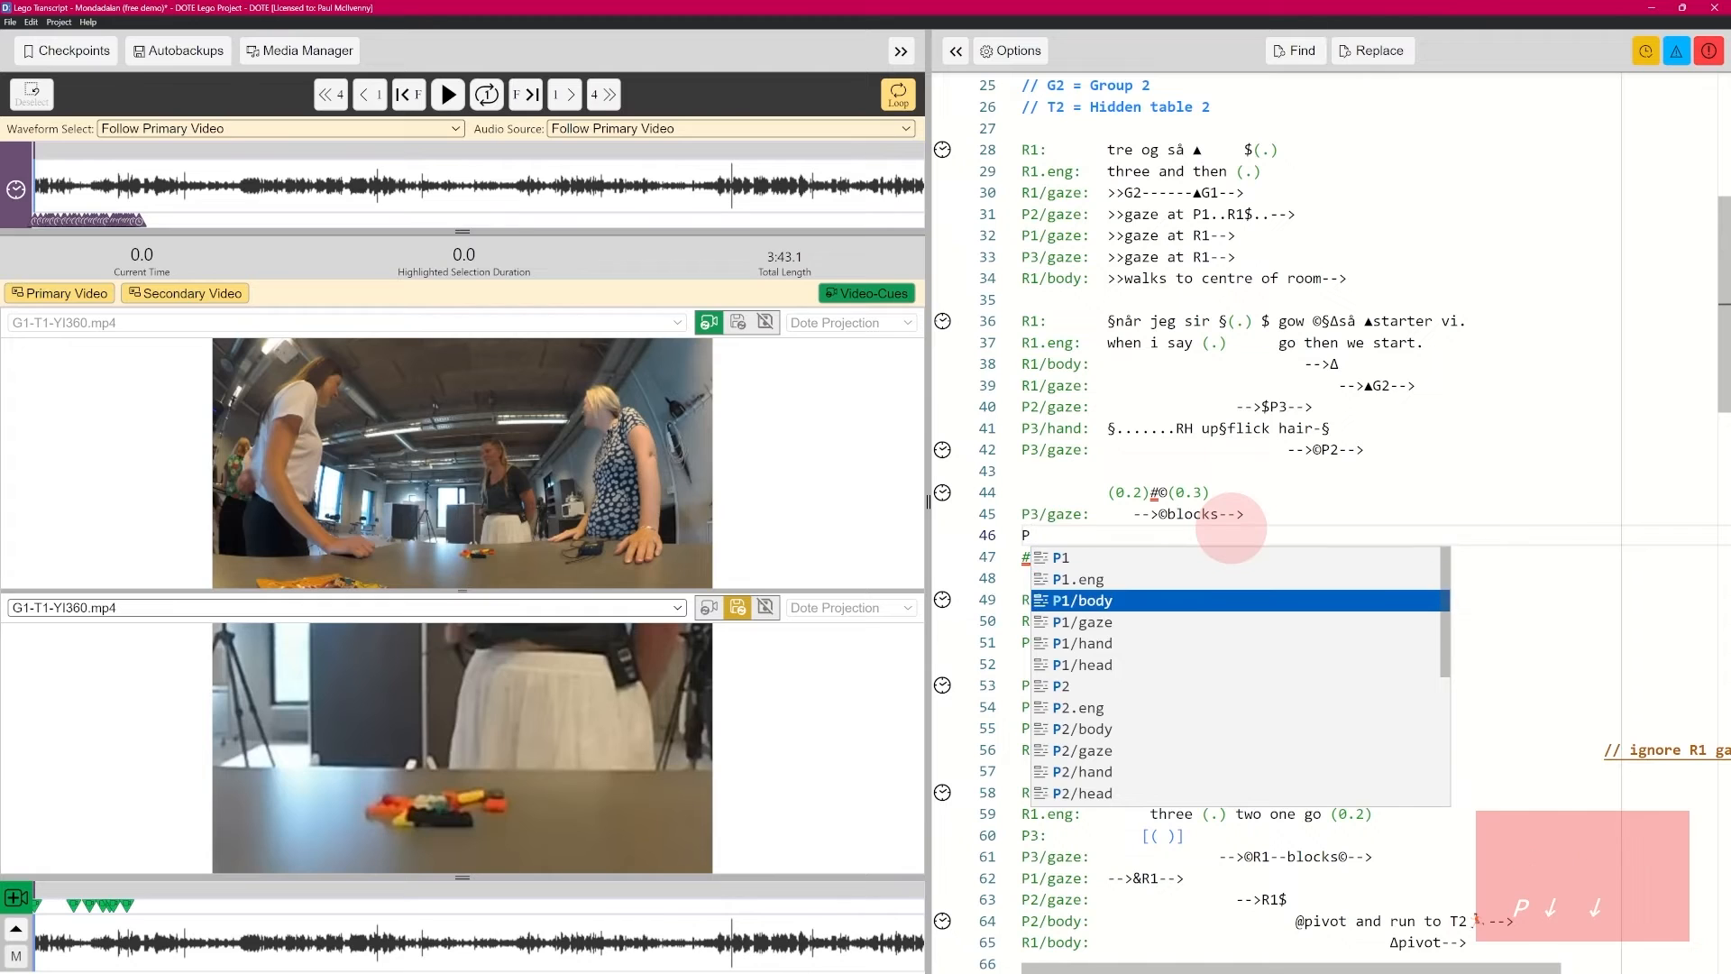
key(Return)
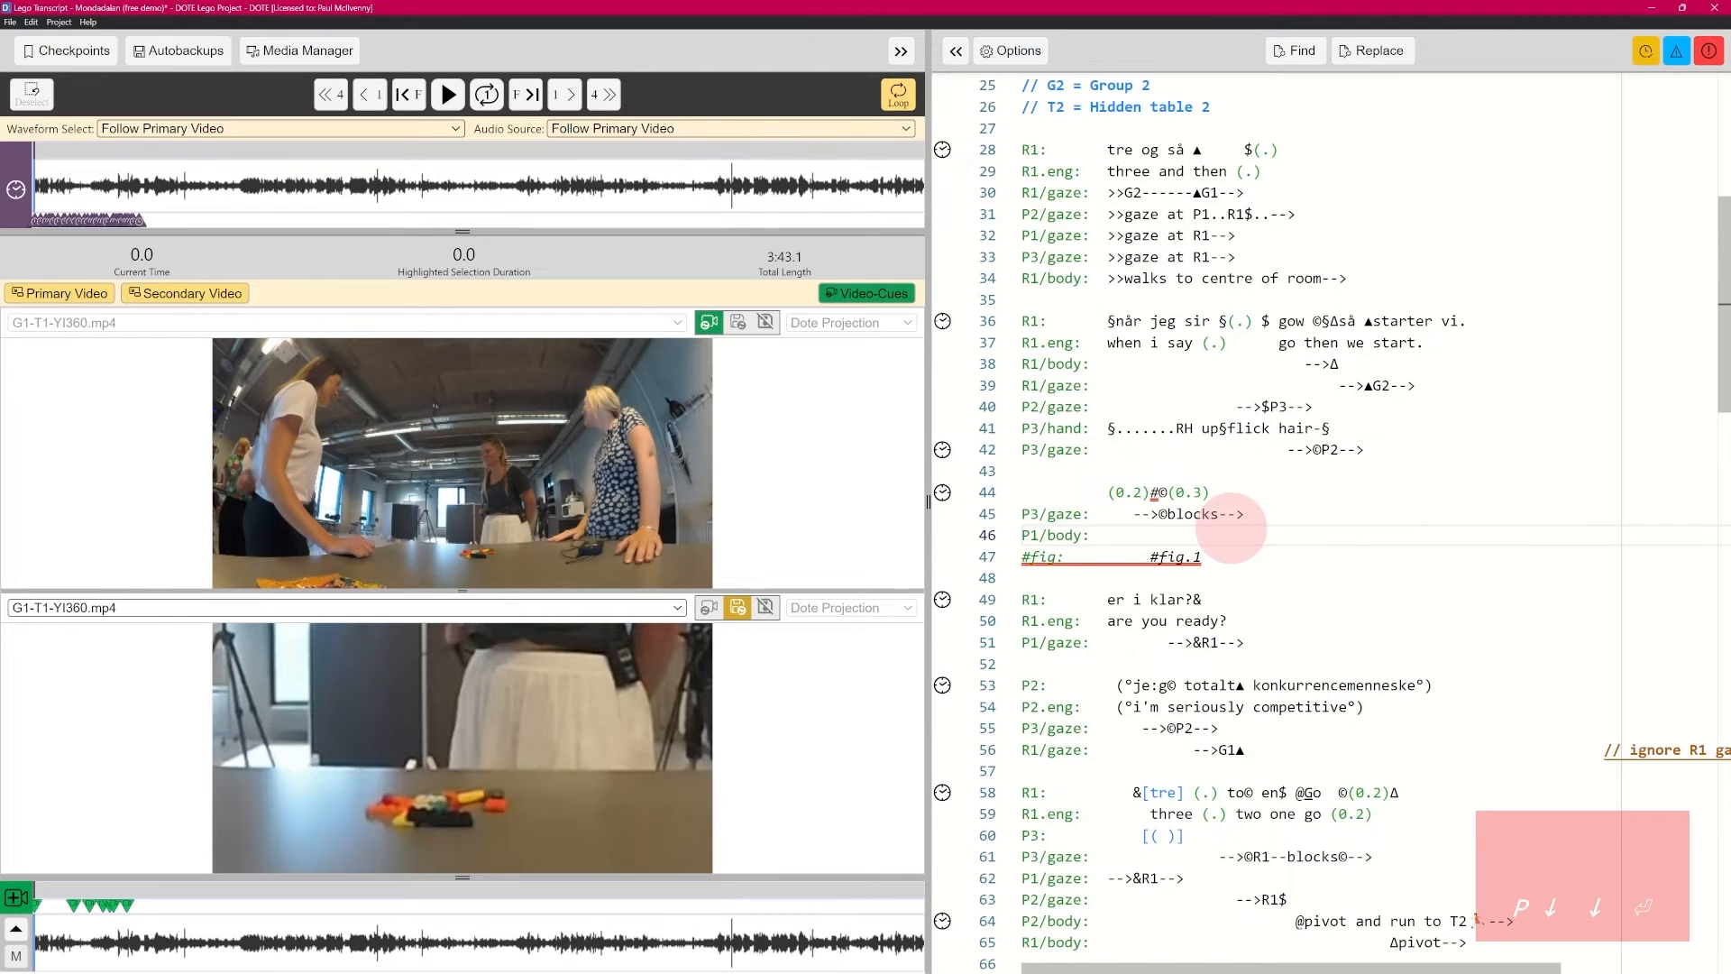
Step: Autocomplete the + alignment symbol at the start of the P1/body line's content
key(BackSpace)
key(BackSpace)
key(BackSpace)
key(ctrl+space)
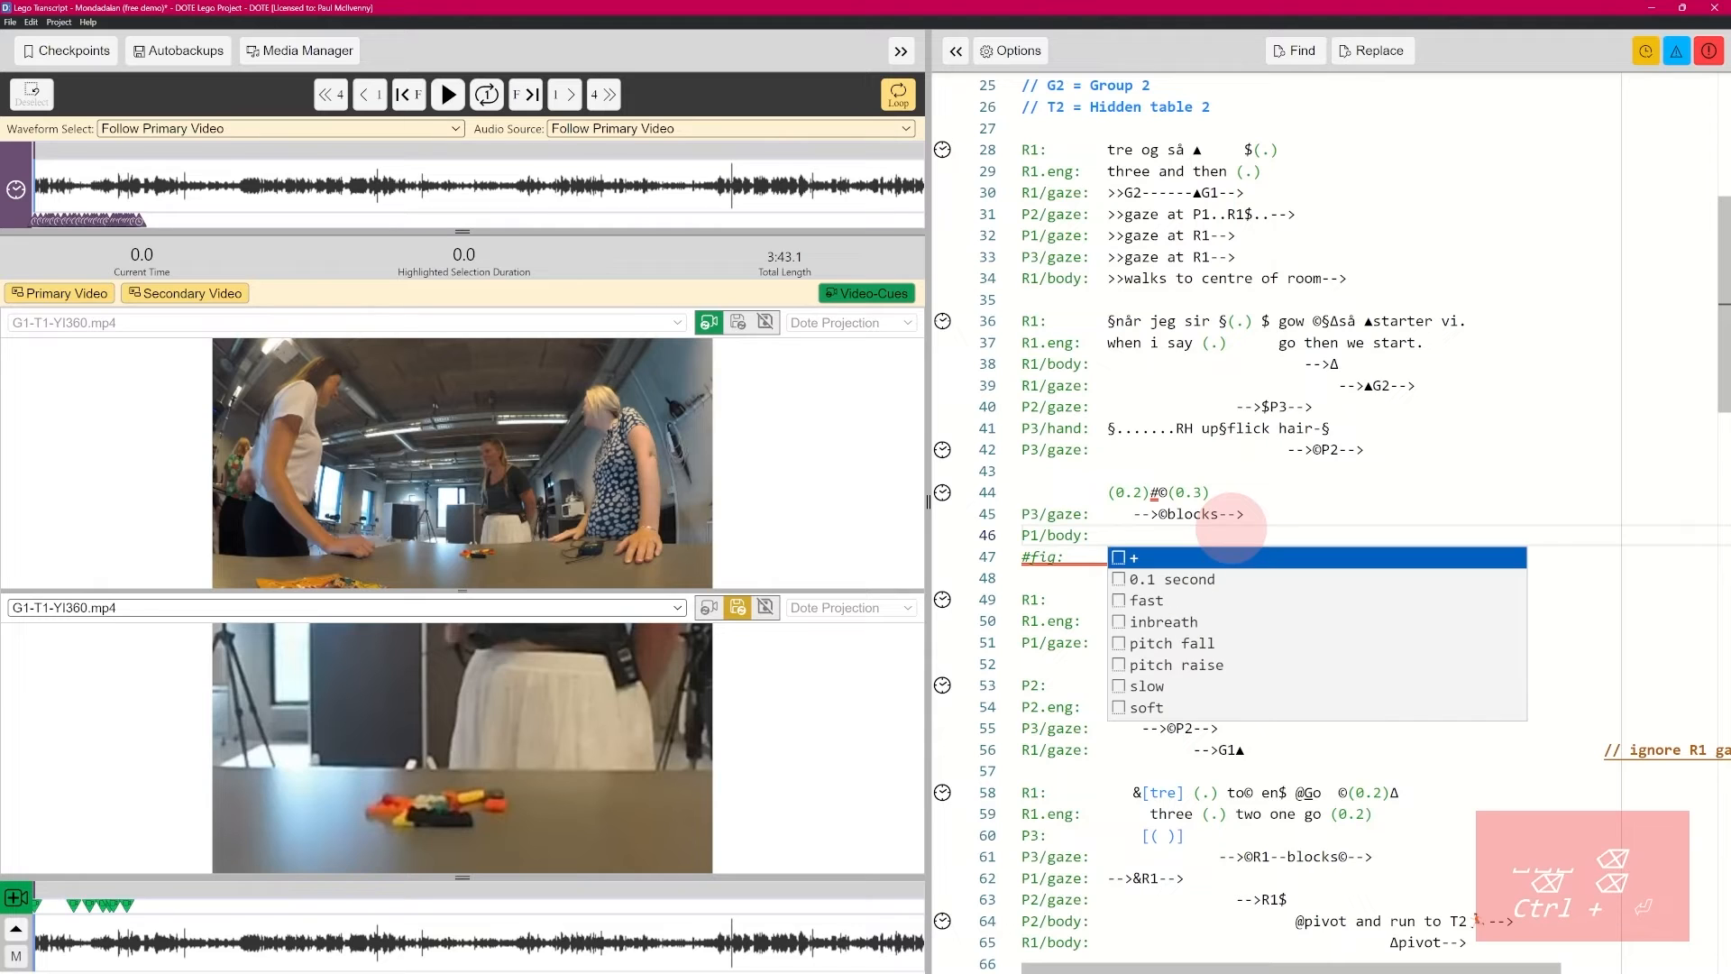
key(Return)
Step: Autocomplete the + P1/body symbol before the (0.2) pause on line 44 and fix the misaligned components
key(Up)
key(Up)
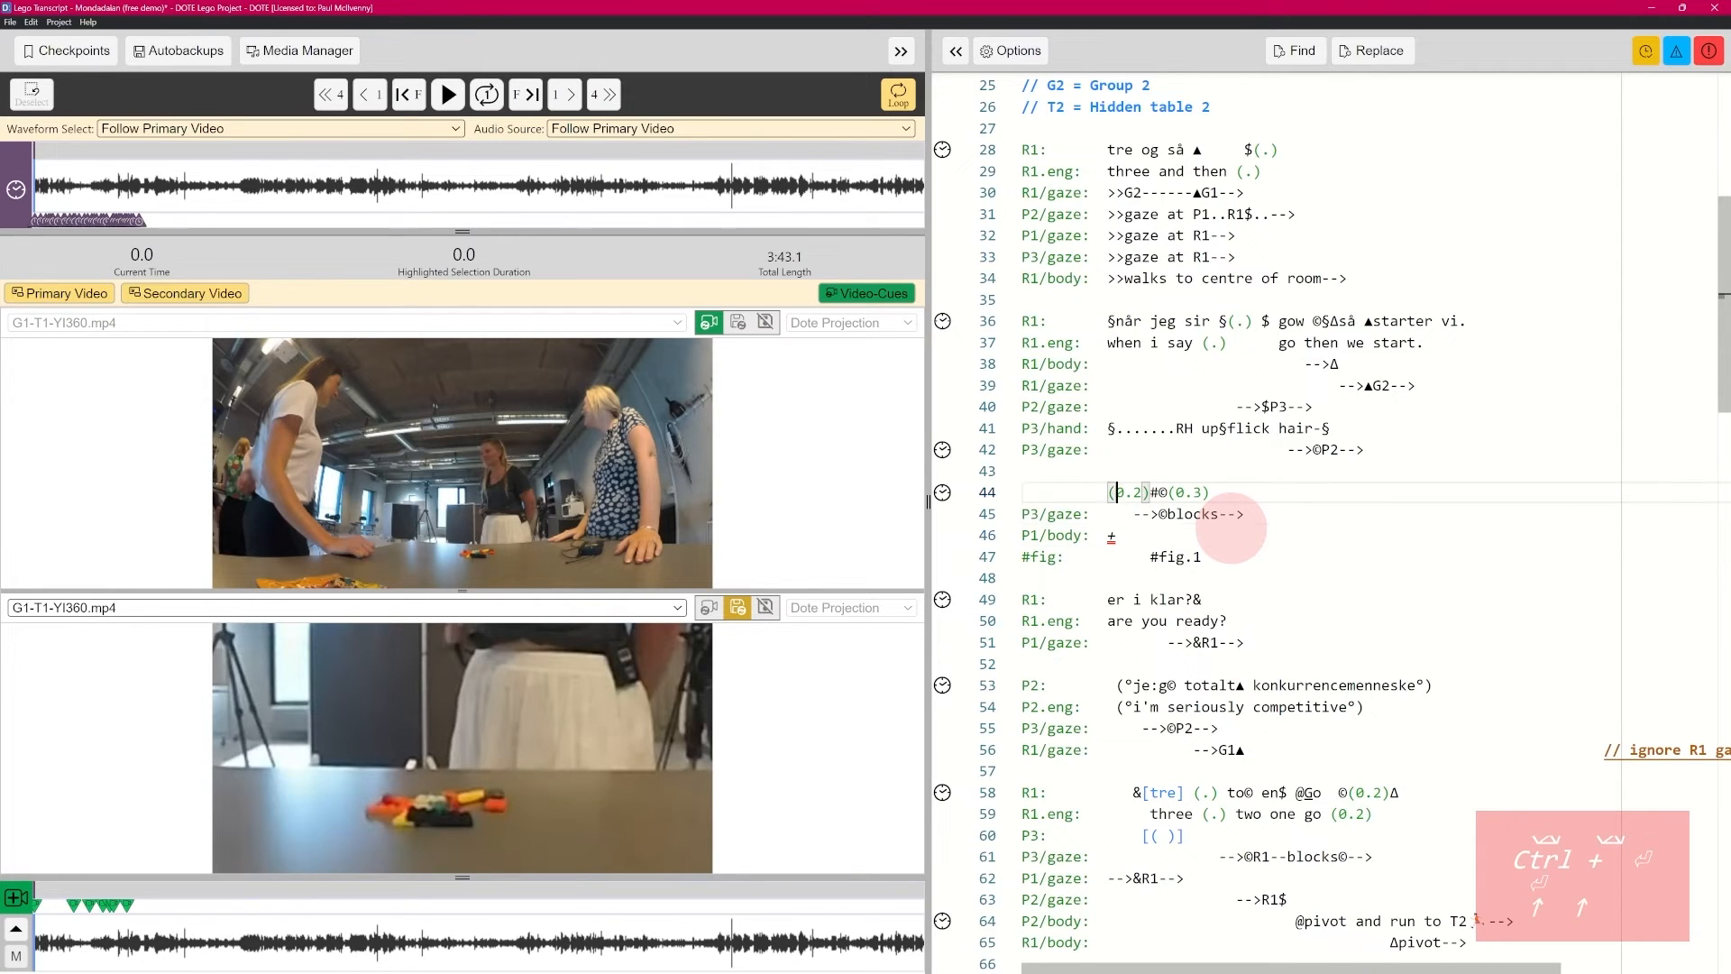
key(ctrl+space)
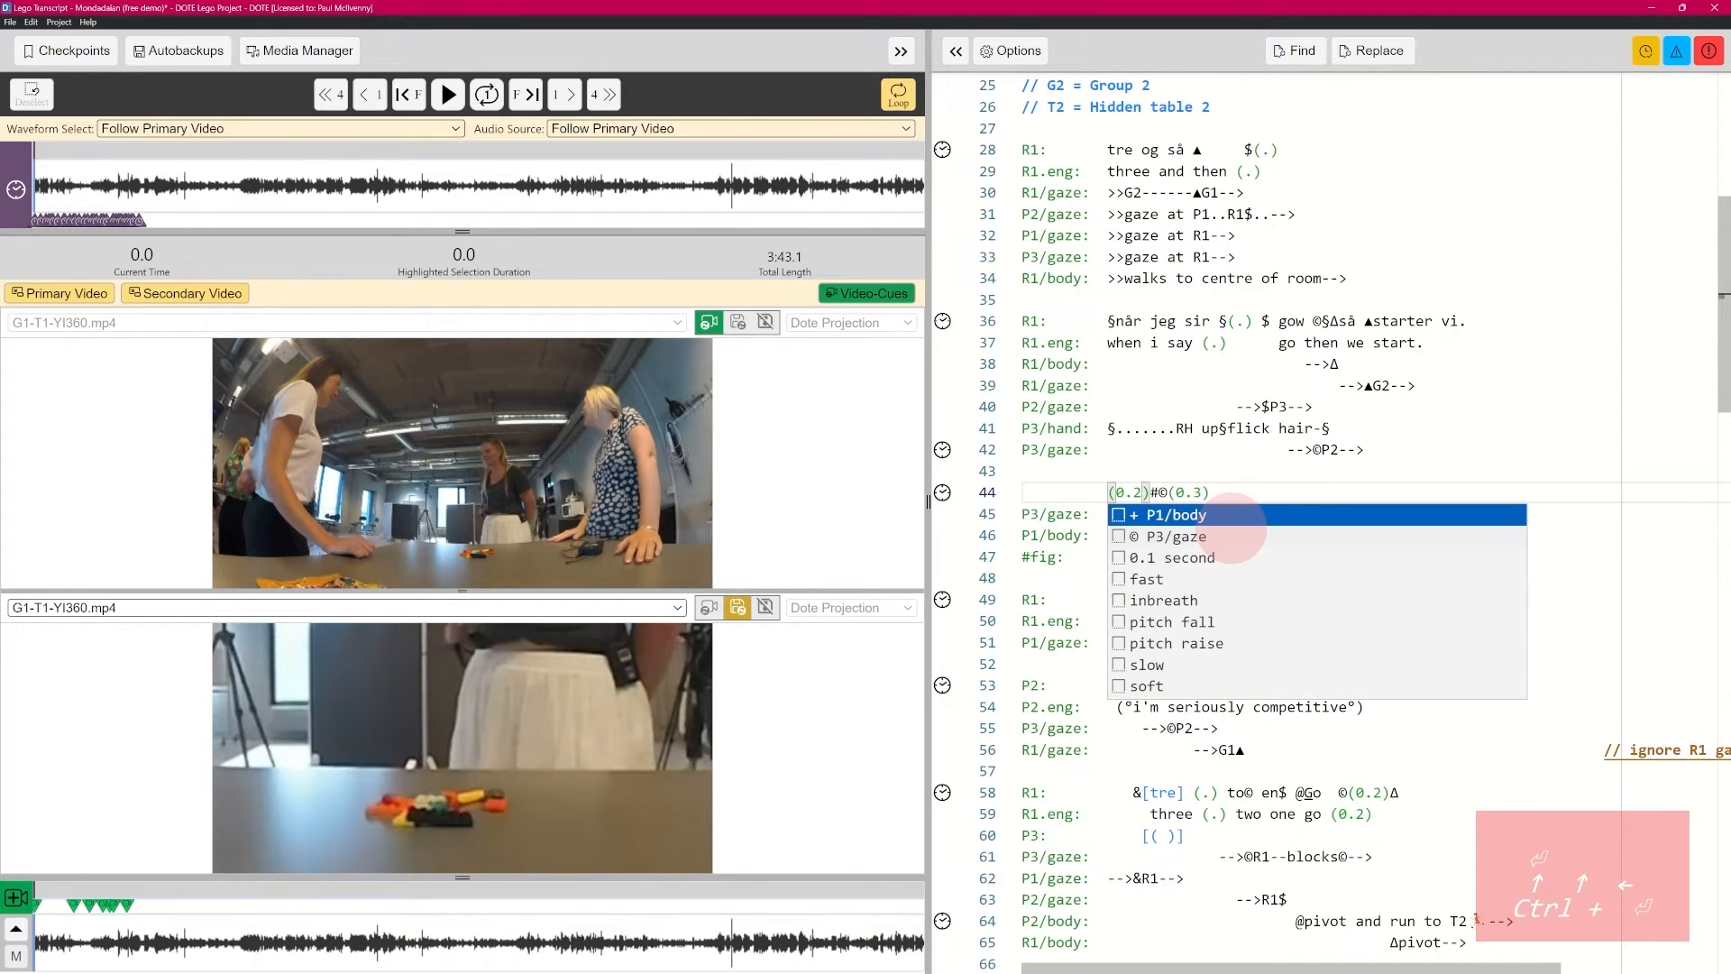
key(Down)
key(Down)
key(Down)
key(Up)
key(Up)
key(Up)
key(Up)
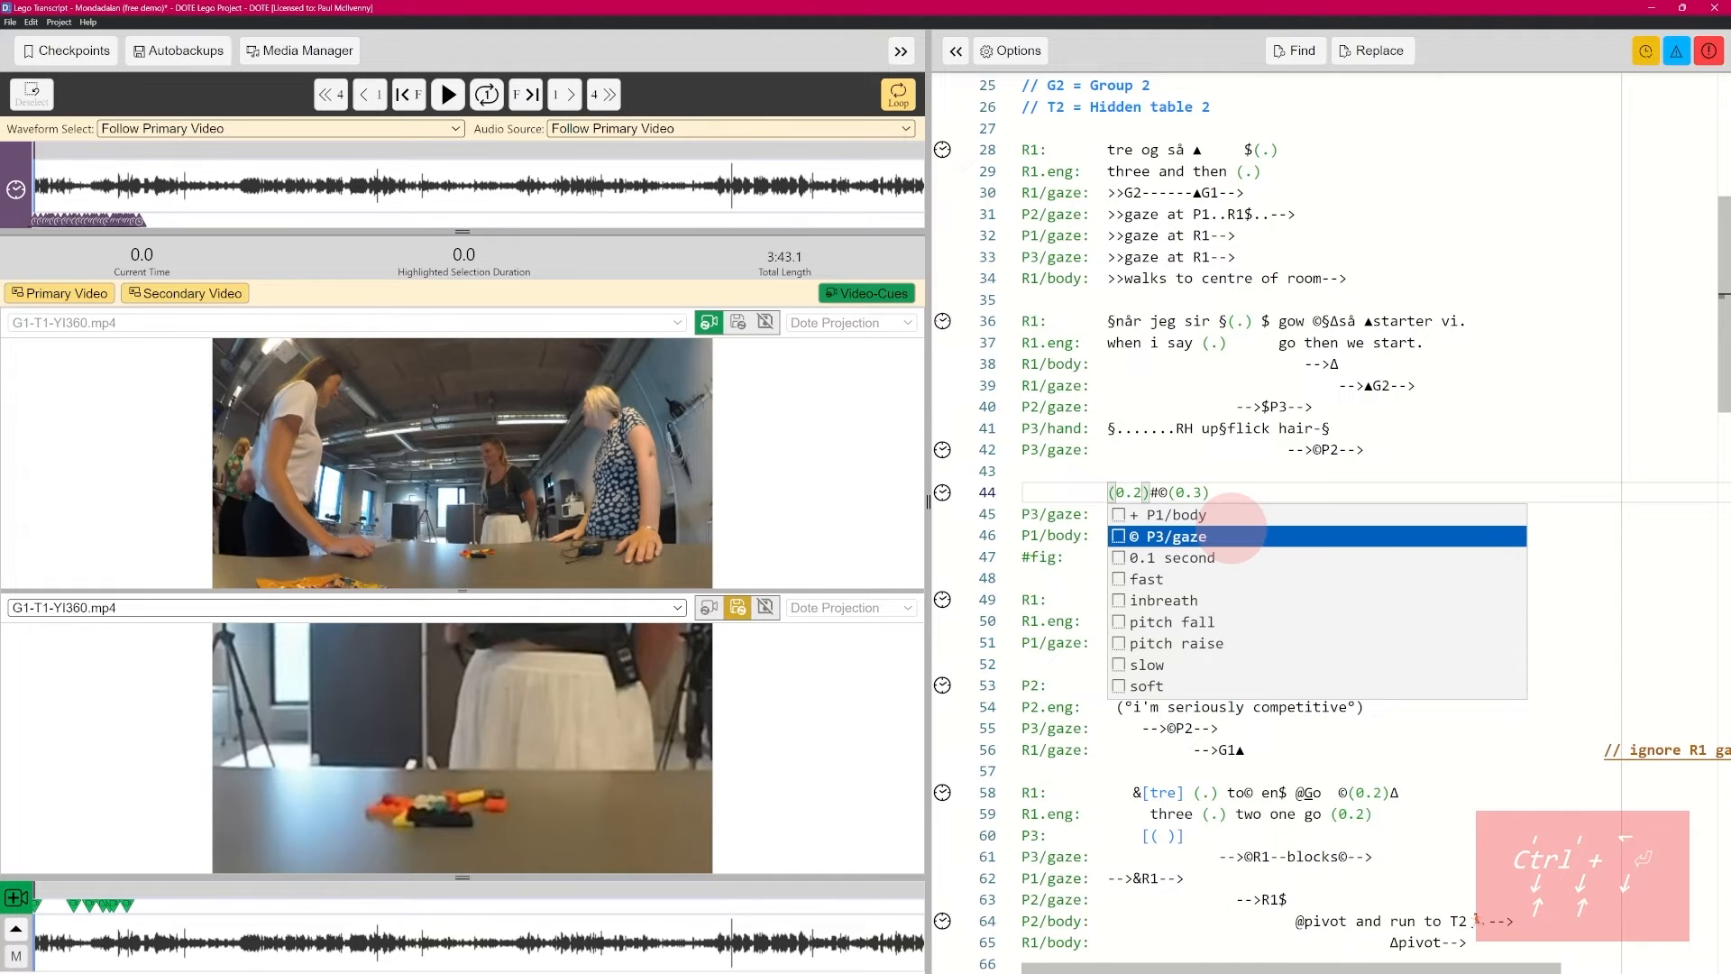
key(Down)
key(Down)
key(Up)
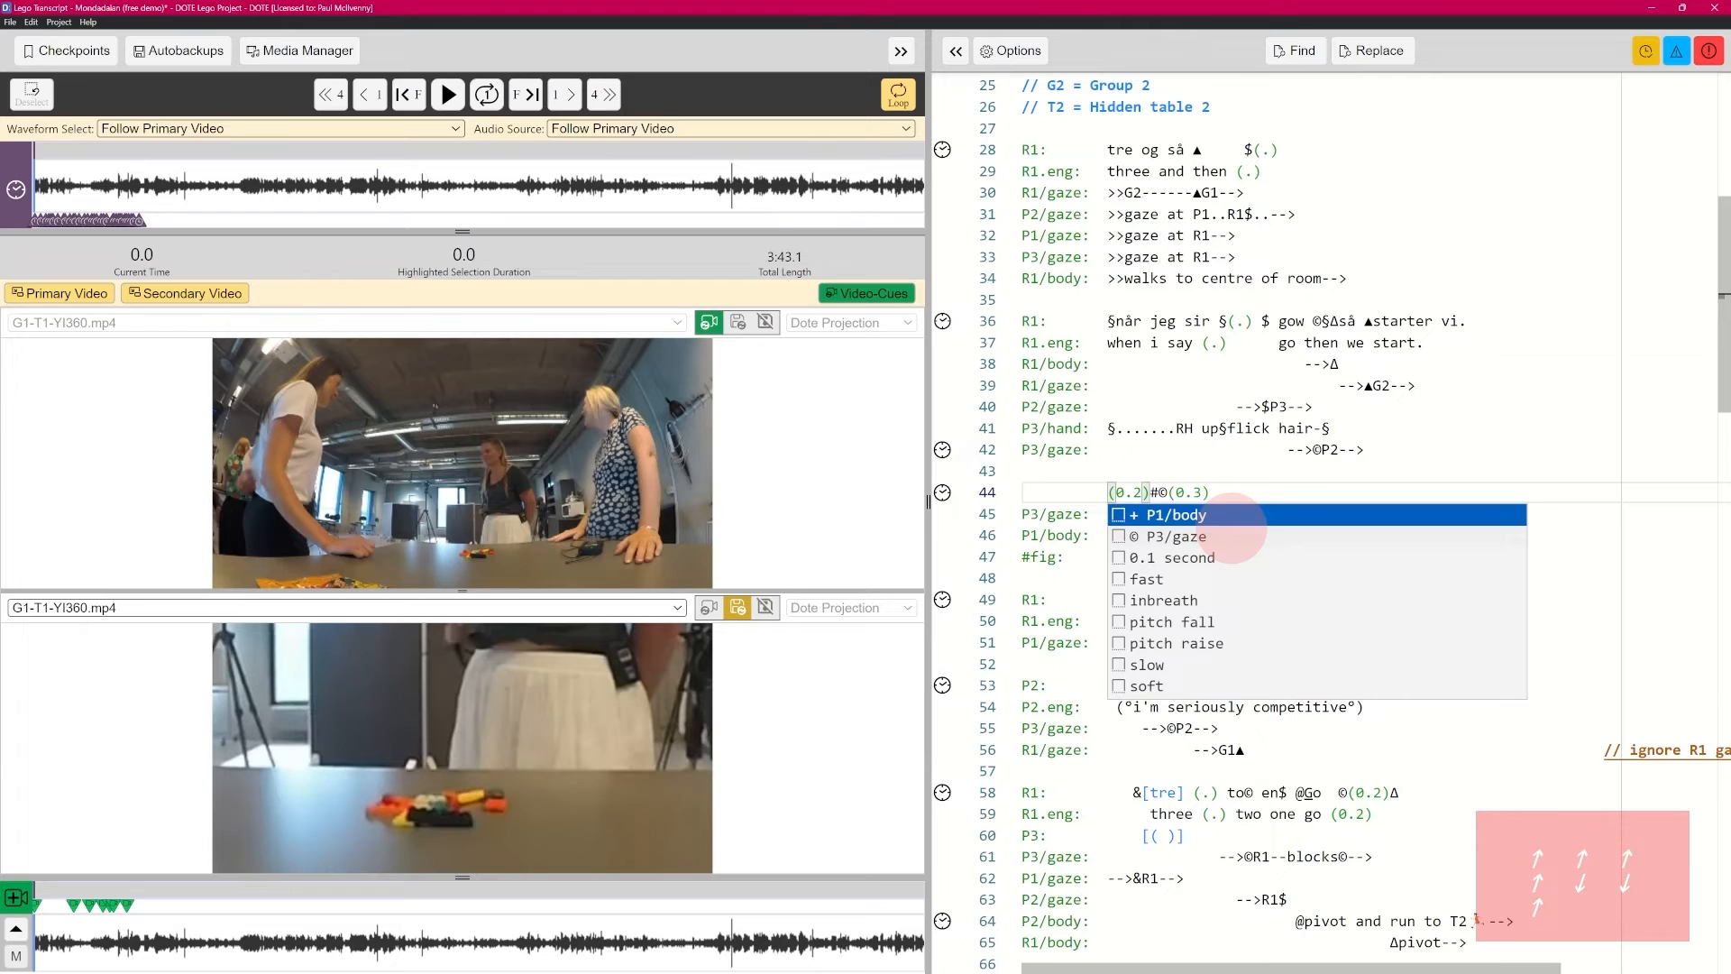
key(Down)
key(Up)
key(Down)
key(Up)
key(Return)
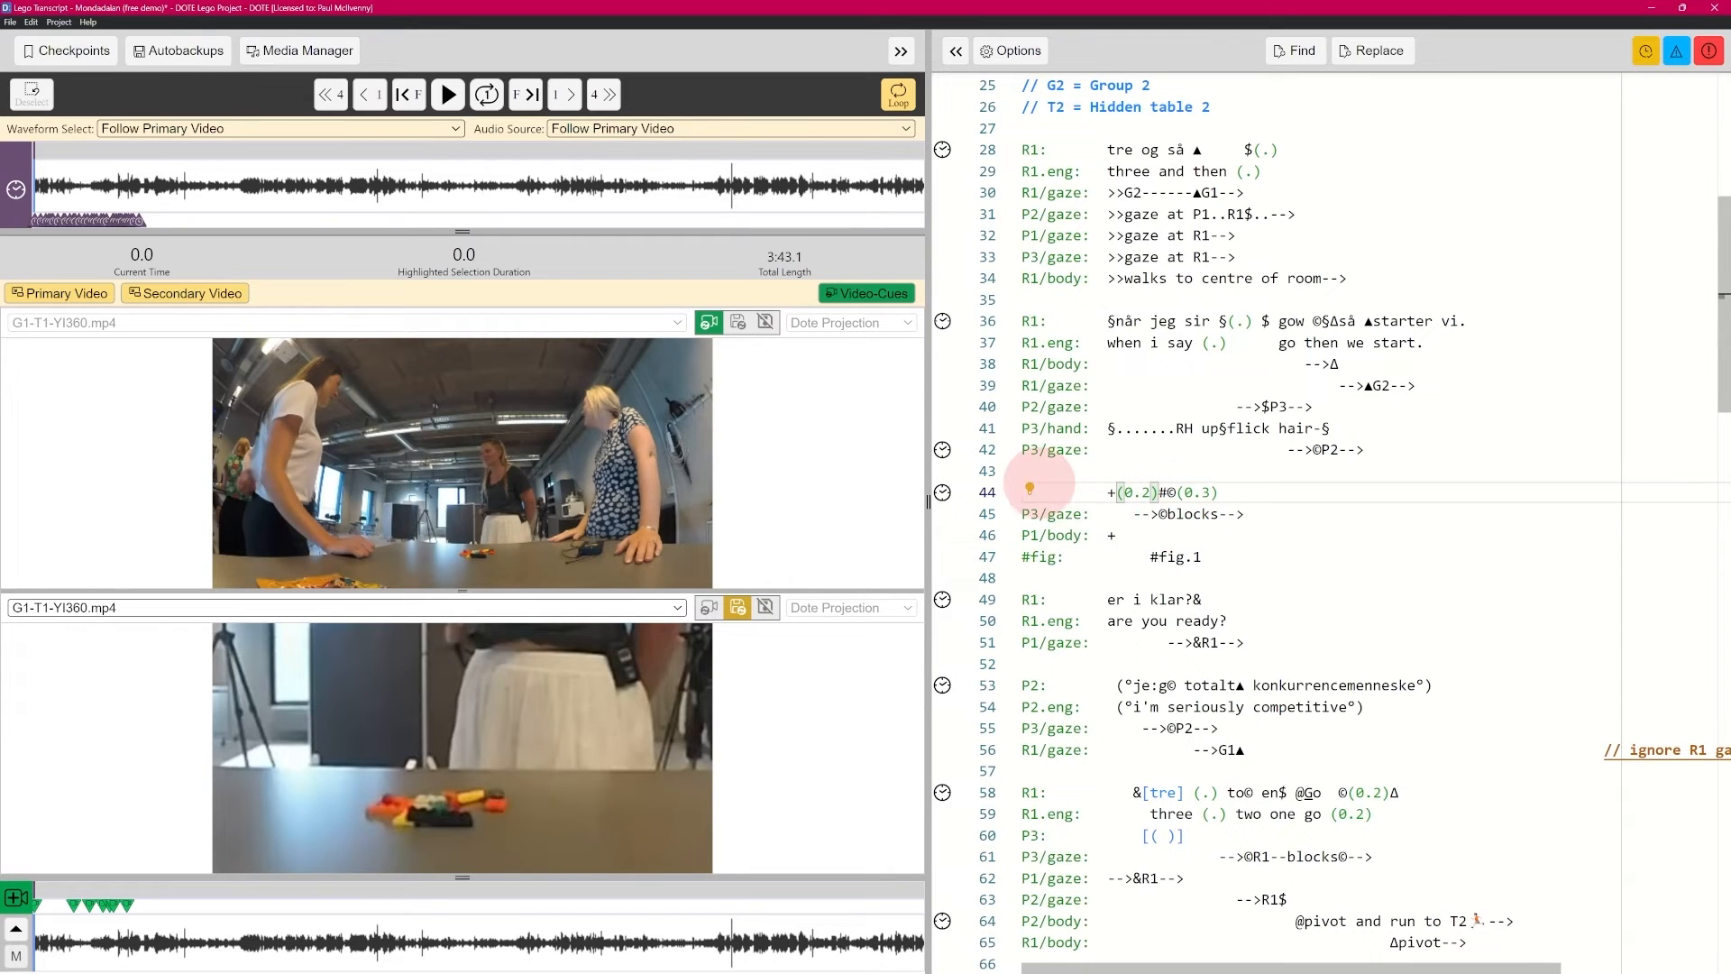
click(1030, 488)
click(1064, 514)
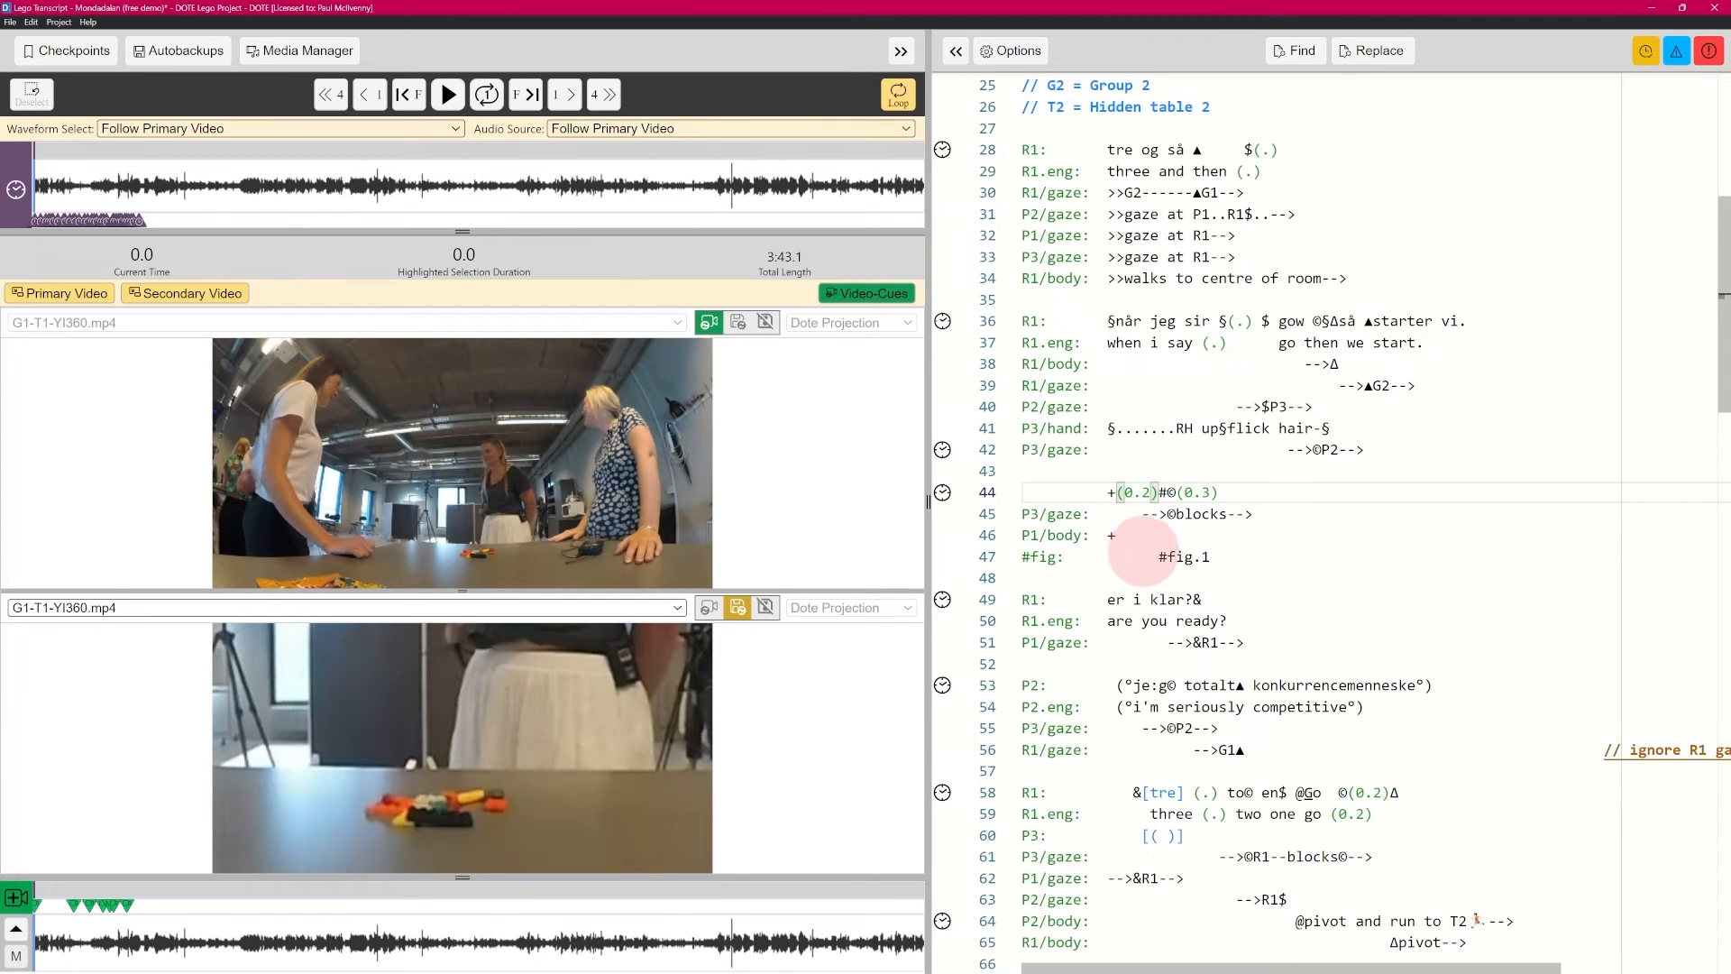
Step: Enter the placeholder text "sdfsdf" after the + on the P1/body line 46 and select the text back into its label
click(1118, 536)
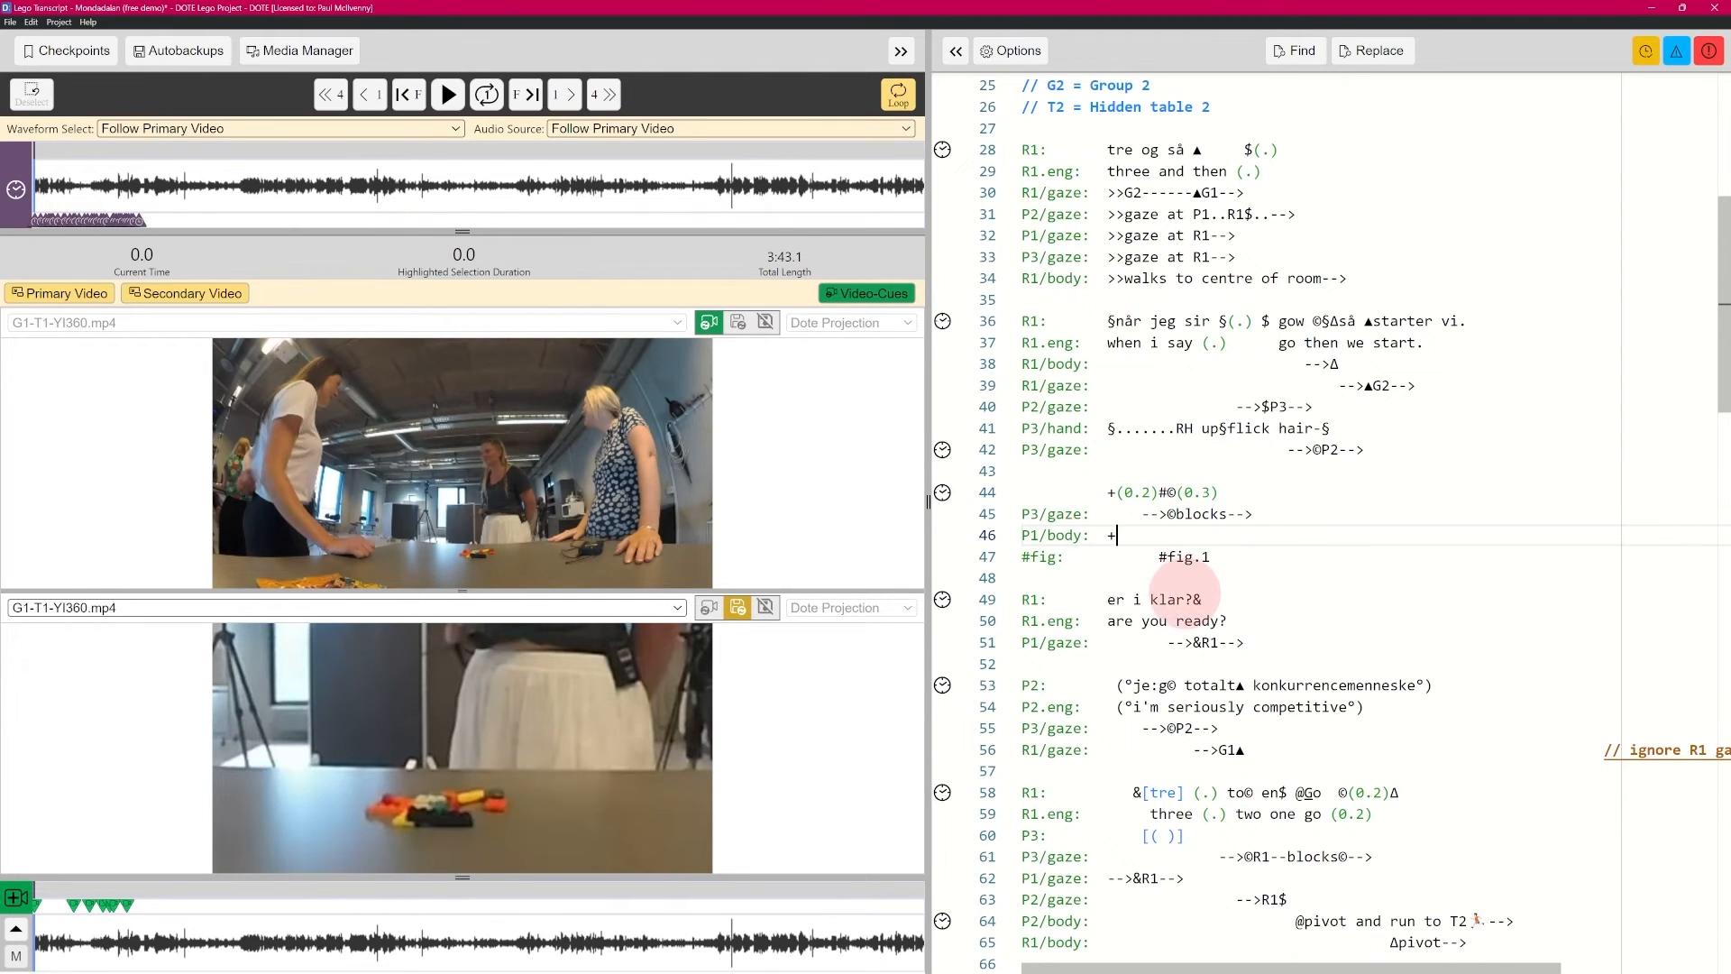
text(sdfsdf)
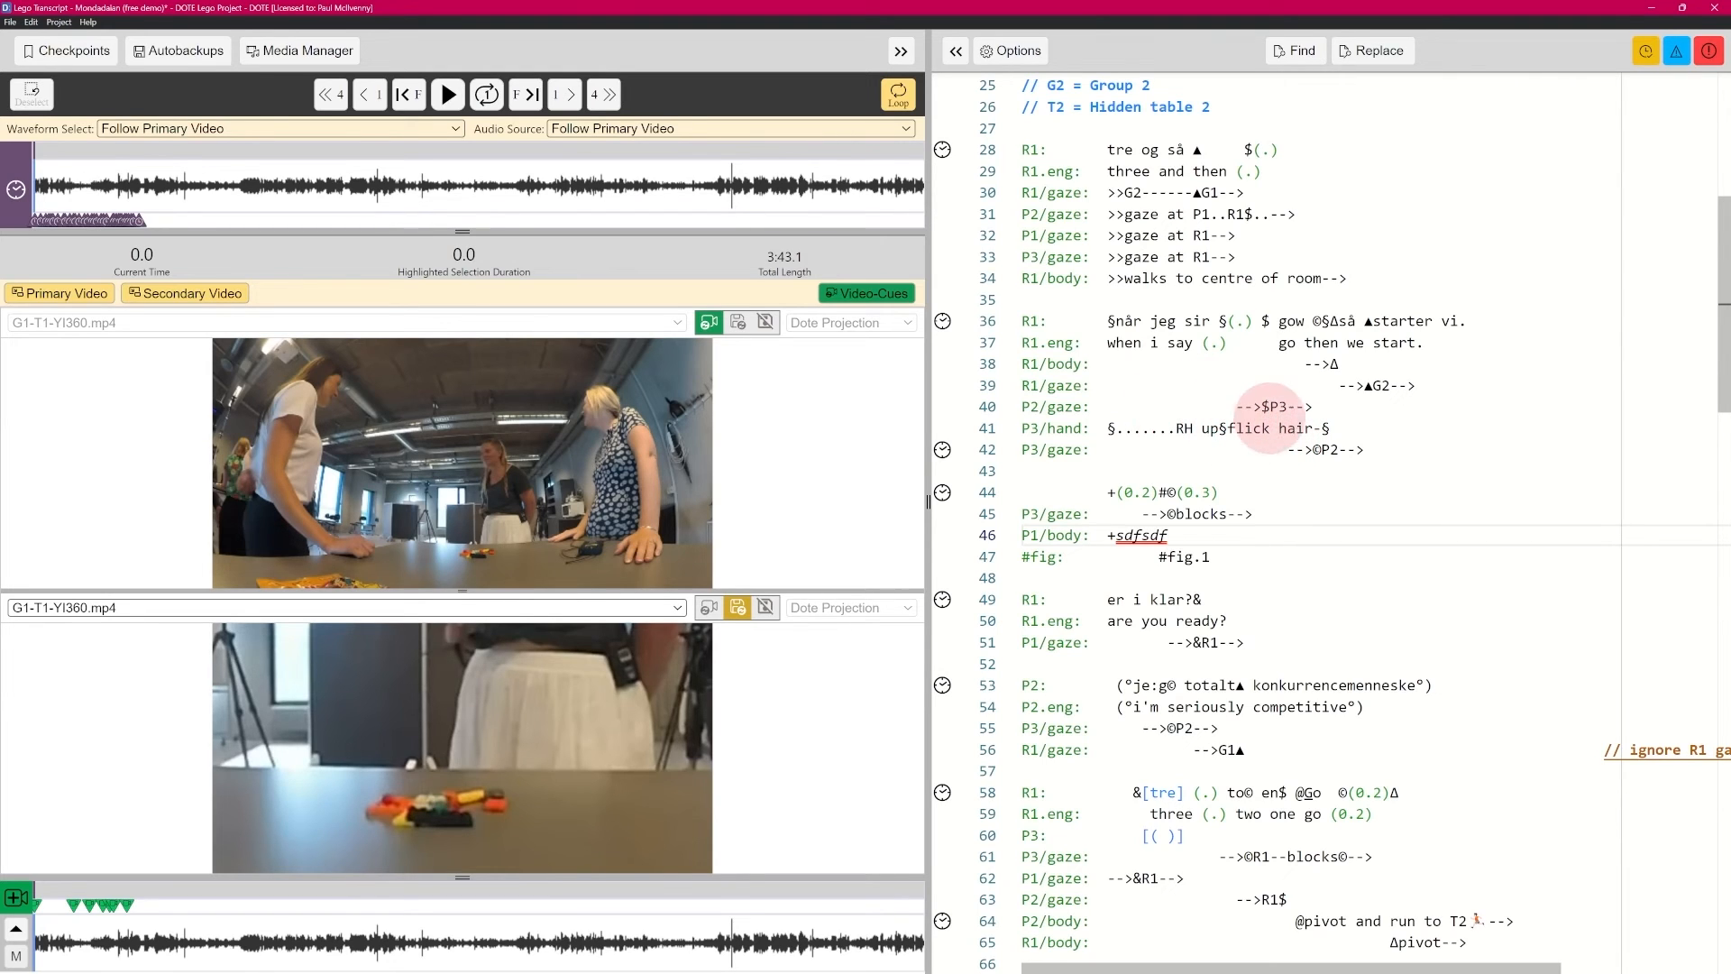
drag(1245, 530, 1041, 535)
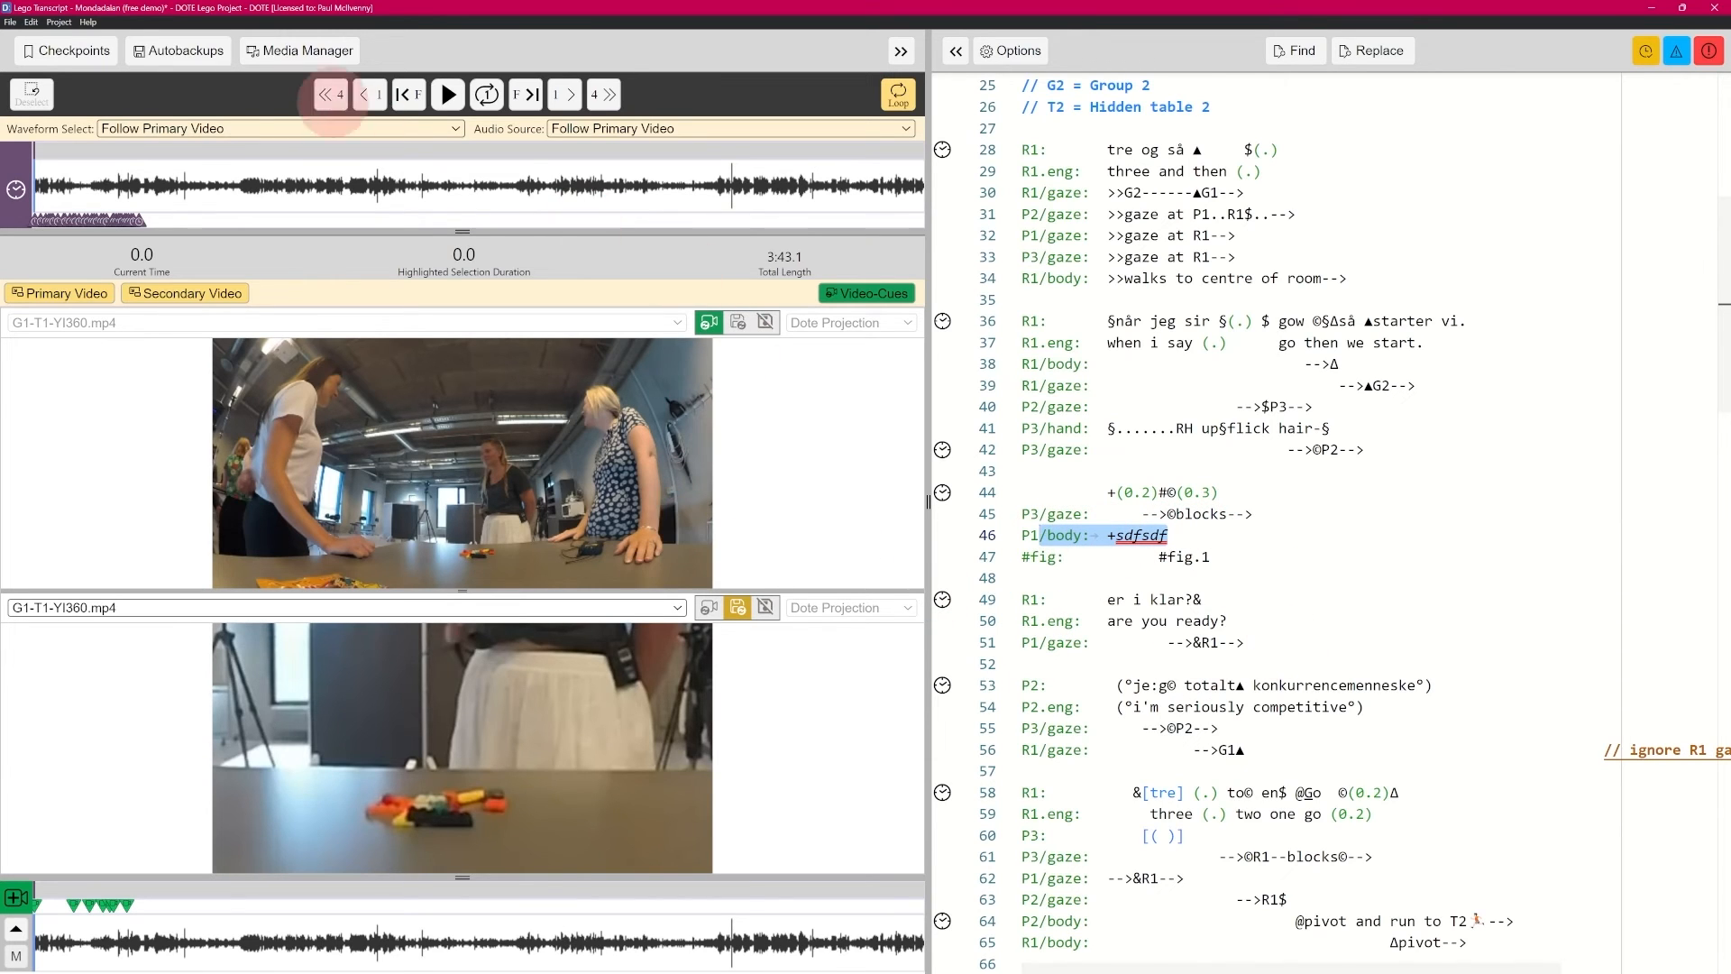
Step: Open the transcript "Lego Transcript - Mondadaian variant (free demo)" and discard the unsaved changes
click(11, 22)
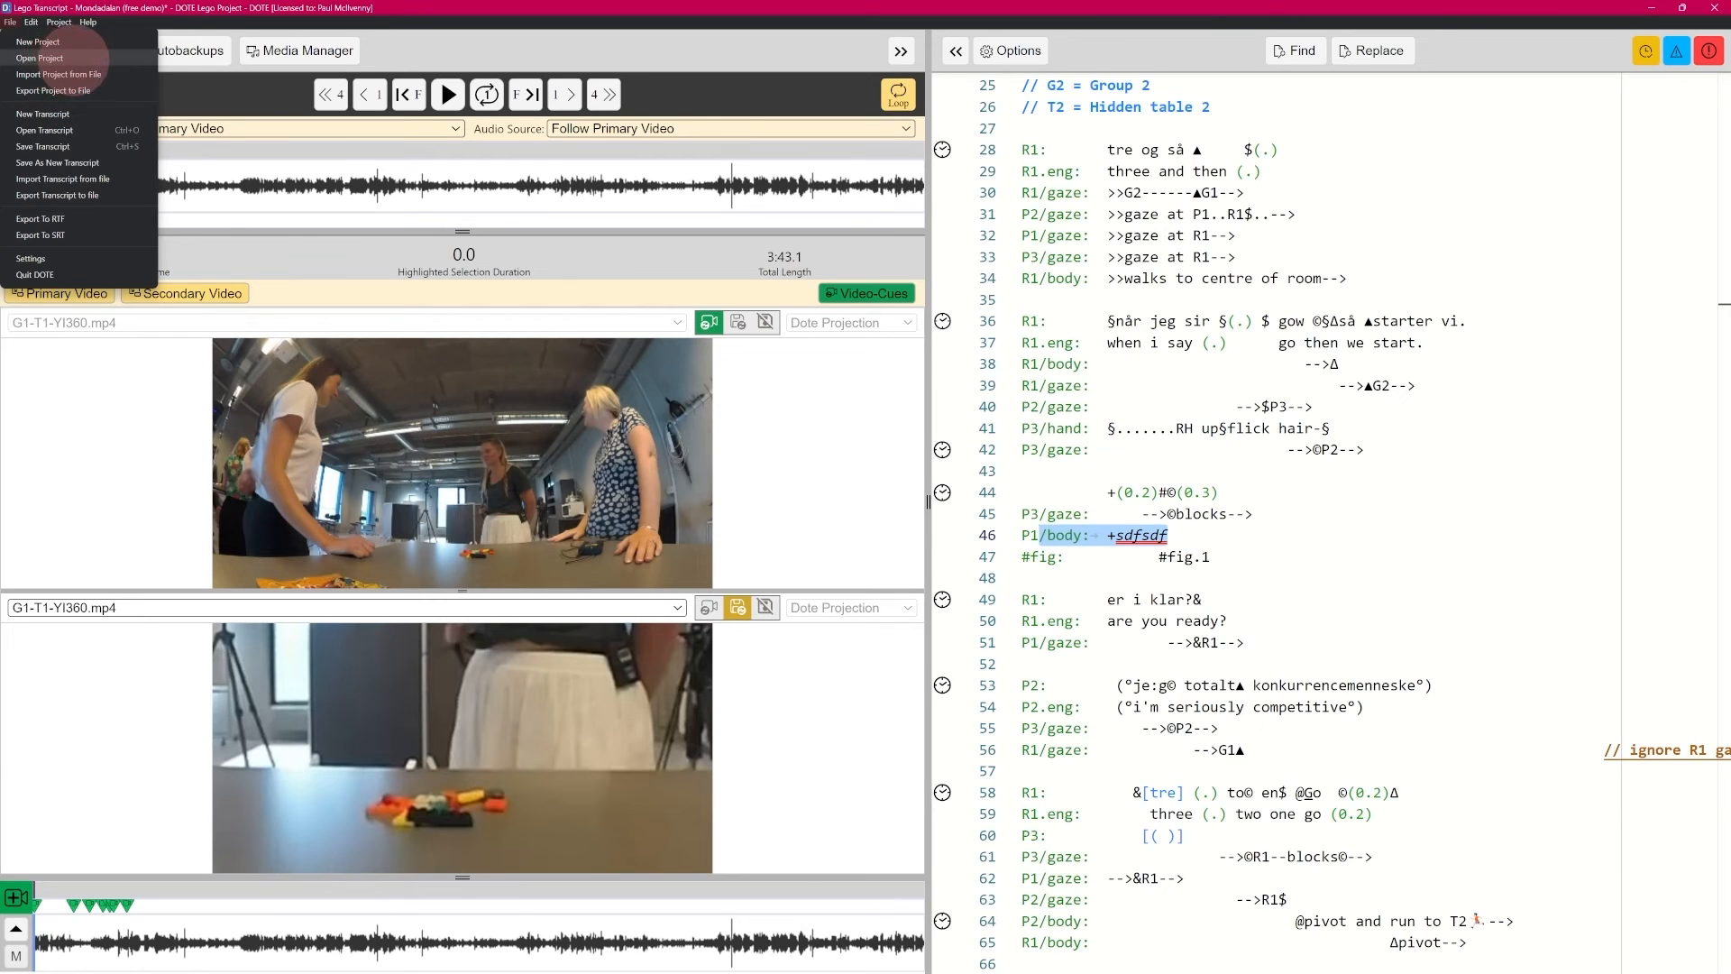
click(64, 54)
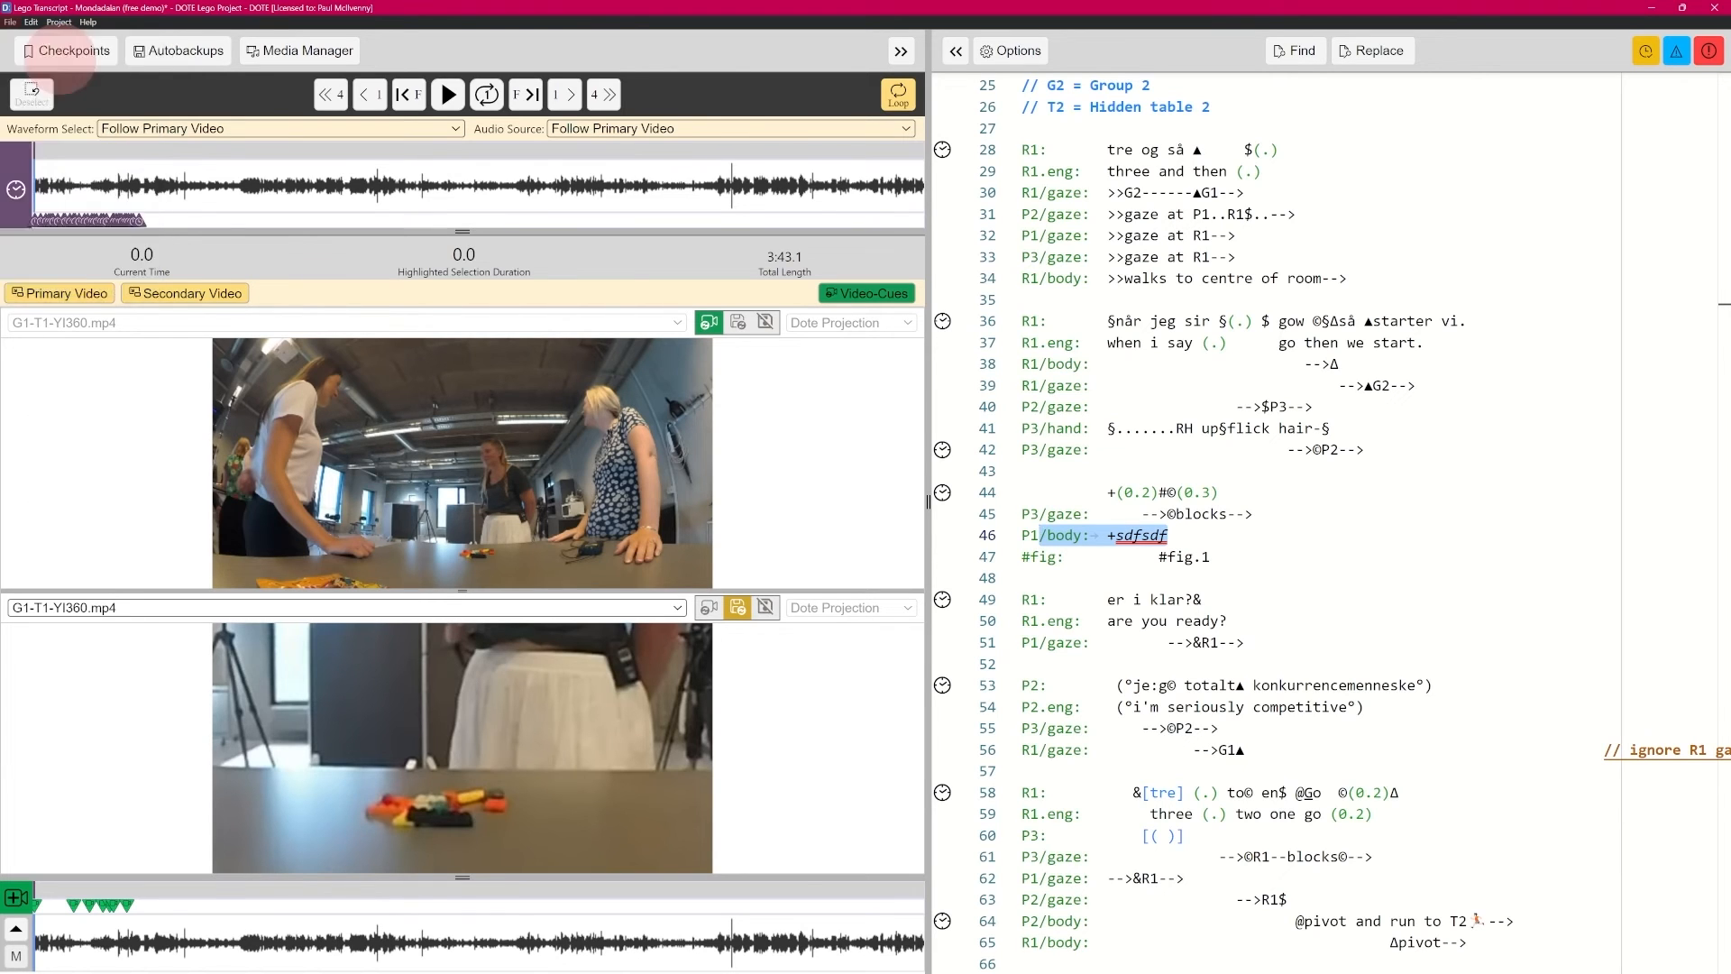
click(1451, 308)
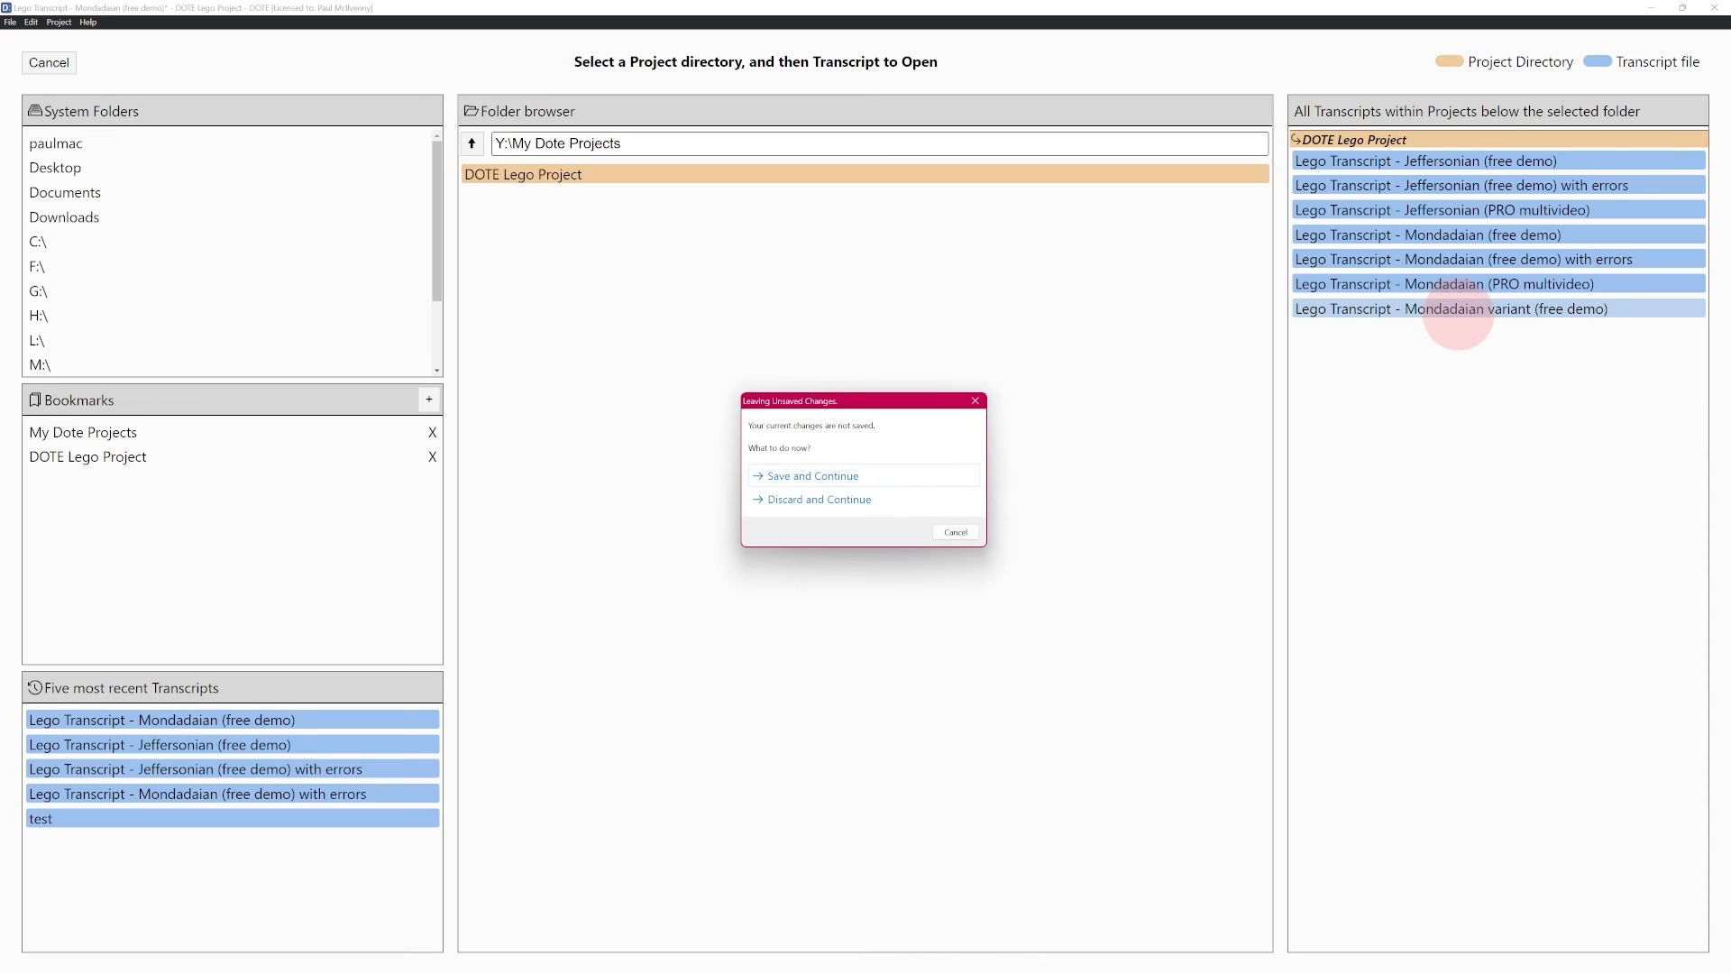
click(845, 499)
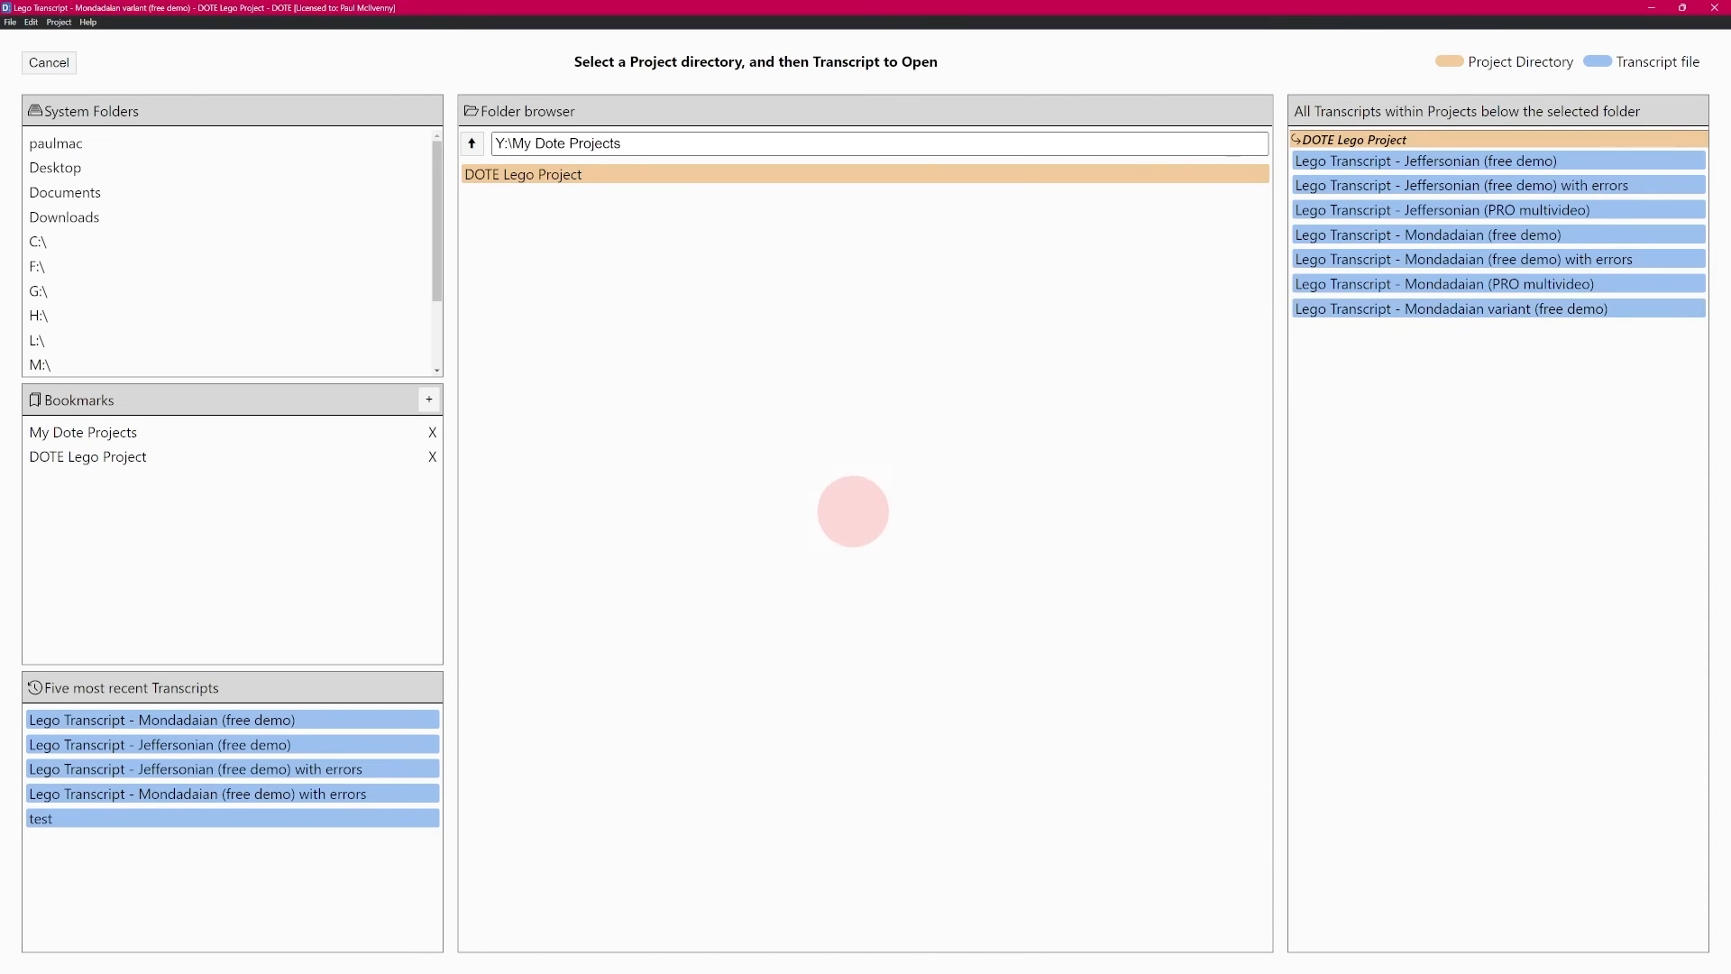
Step: Autocomplete a 0.1 second pause symbol after a space at the end of the R1 line 28 and delete both
scroll(1709, 248, down, 7)
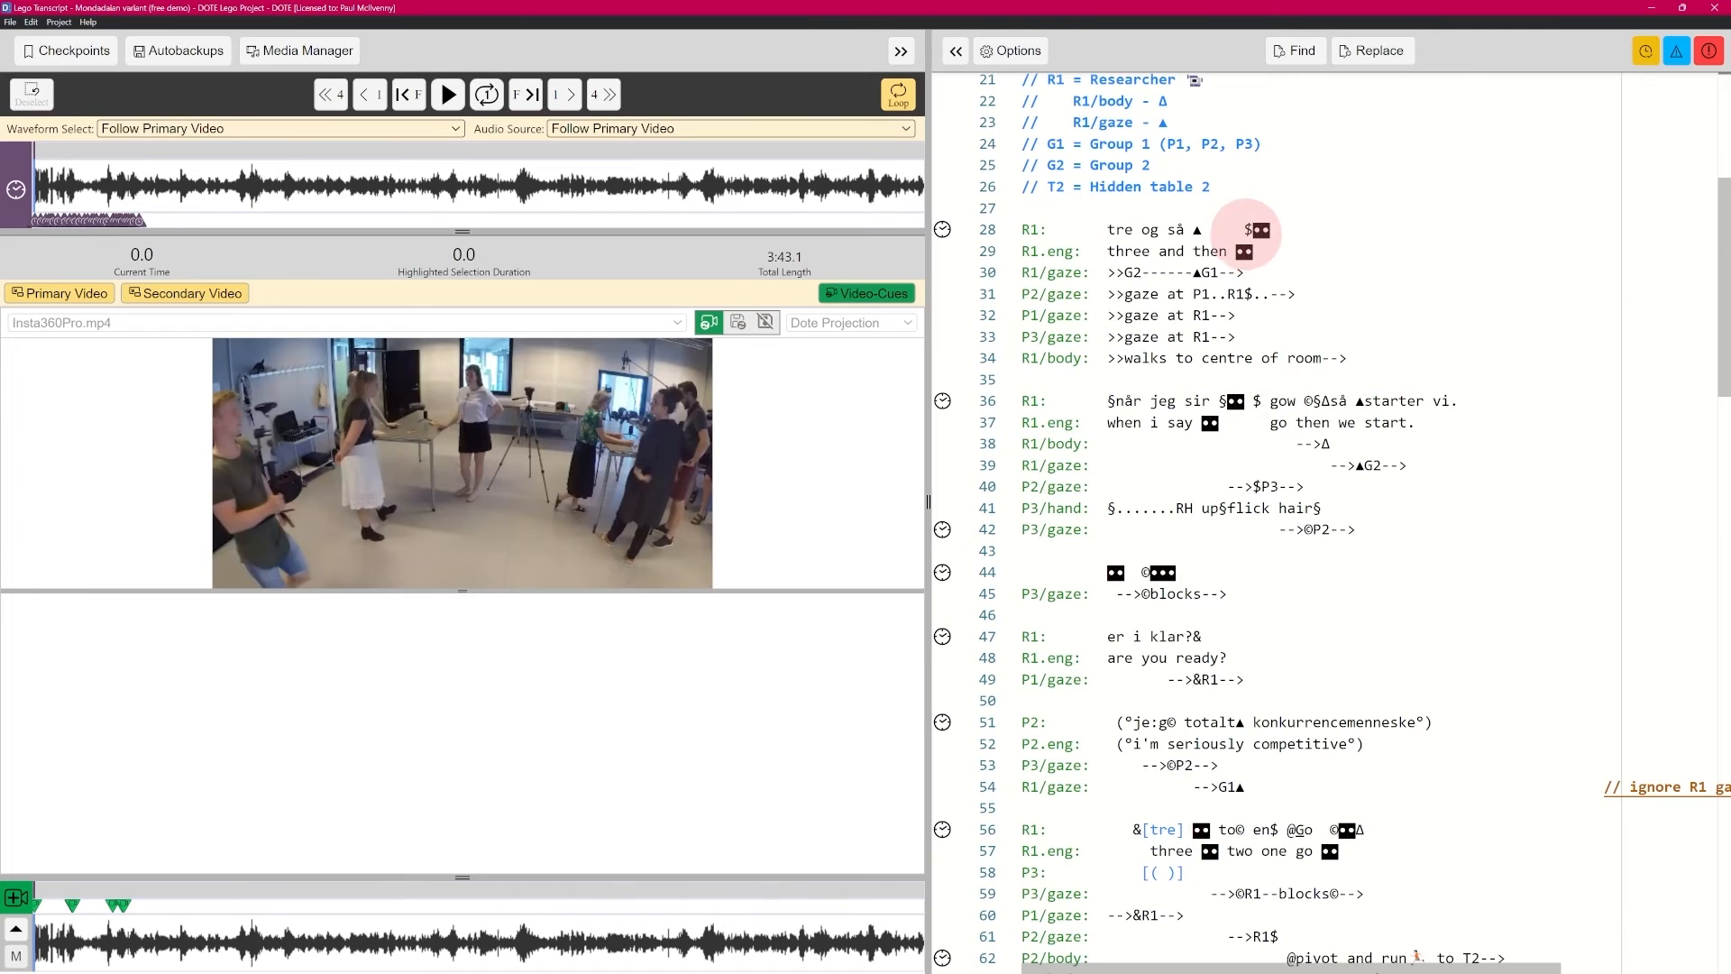
click(1258, 230)
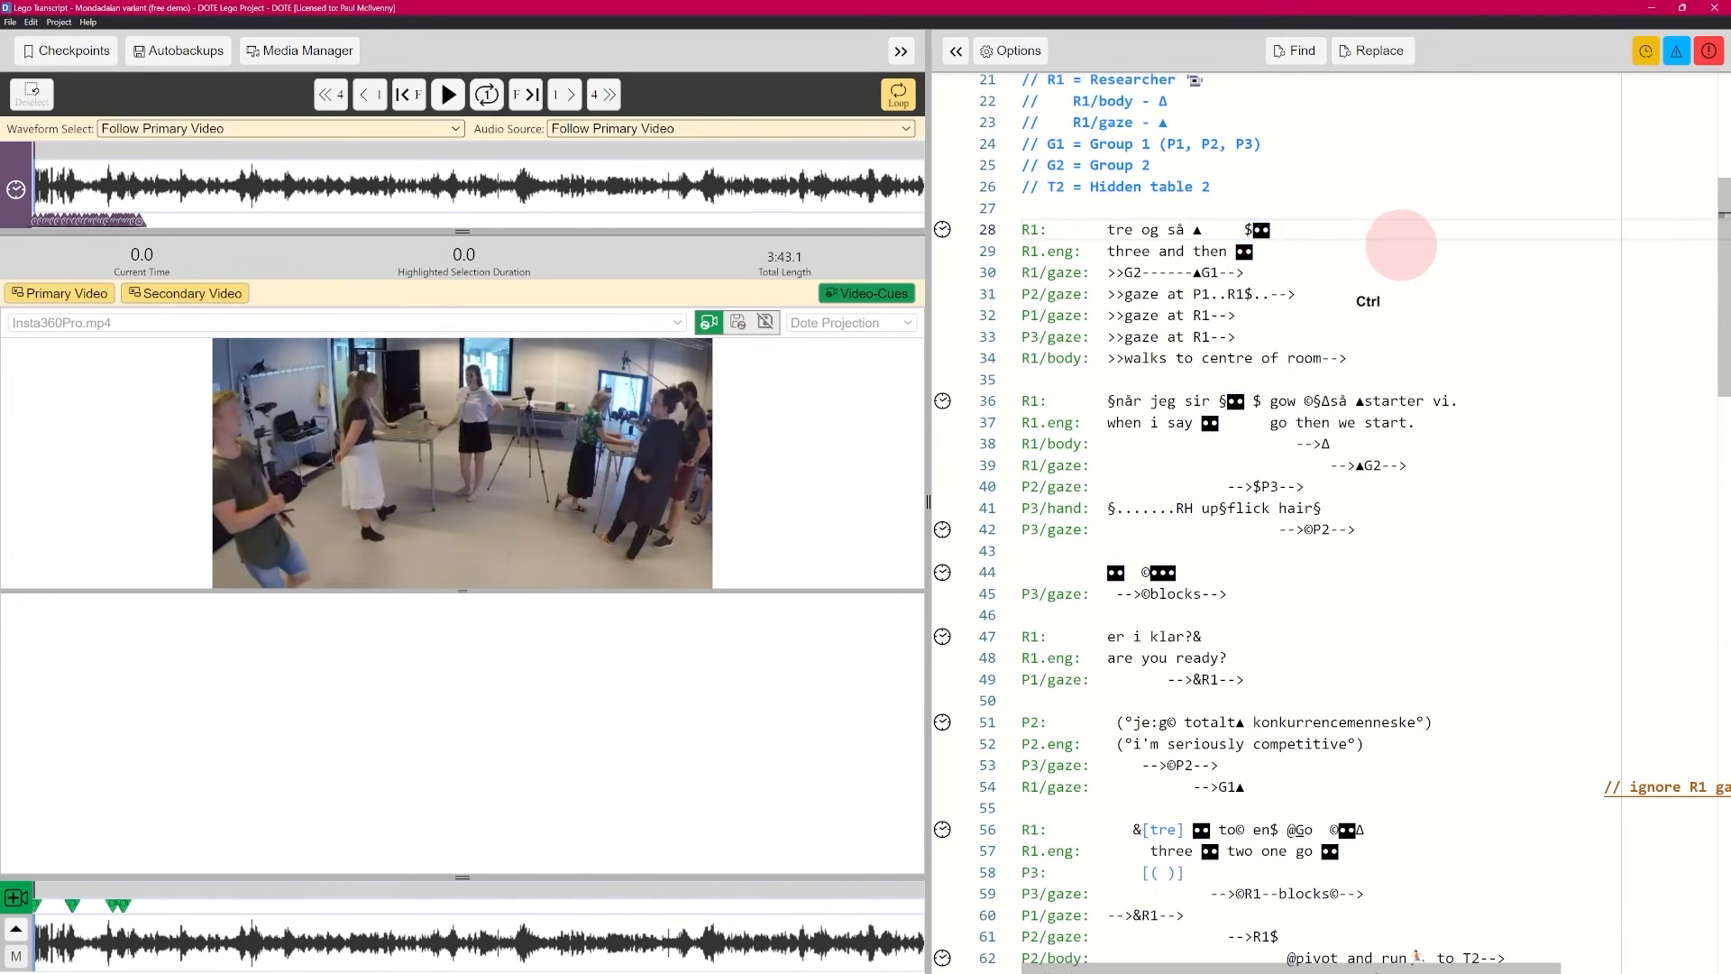
key(ctrl+Return)
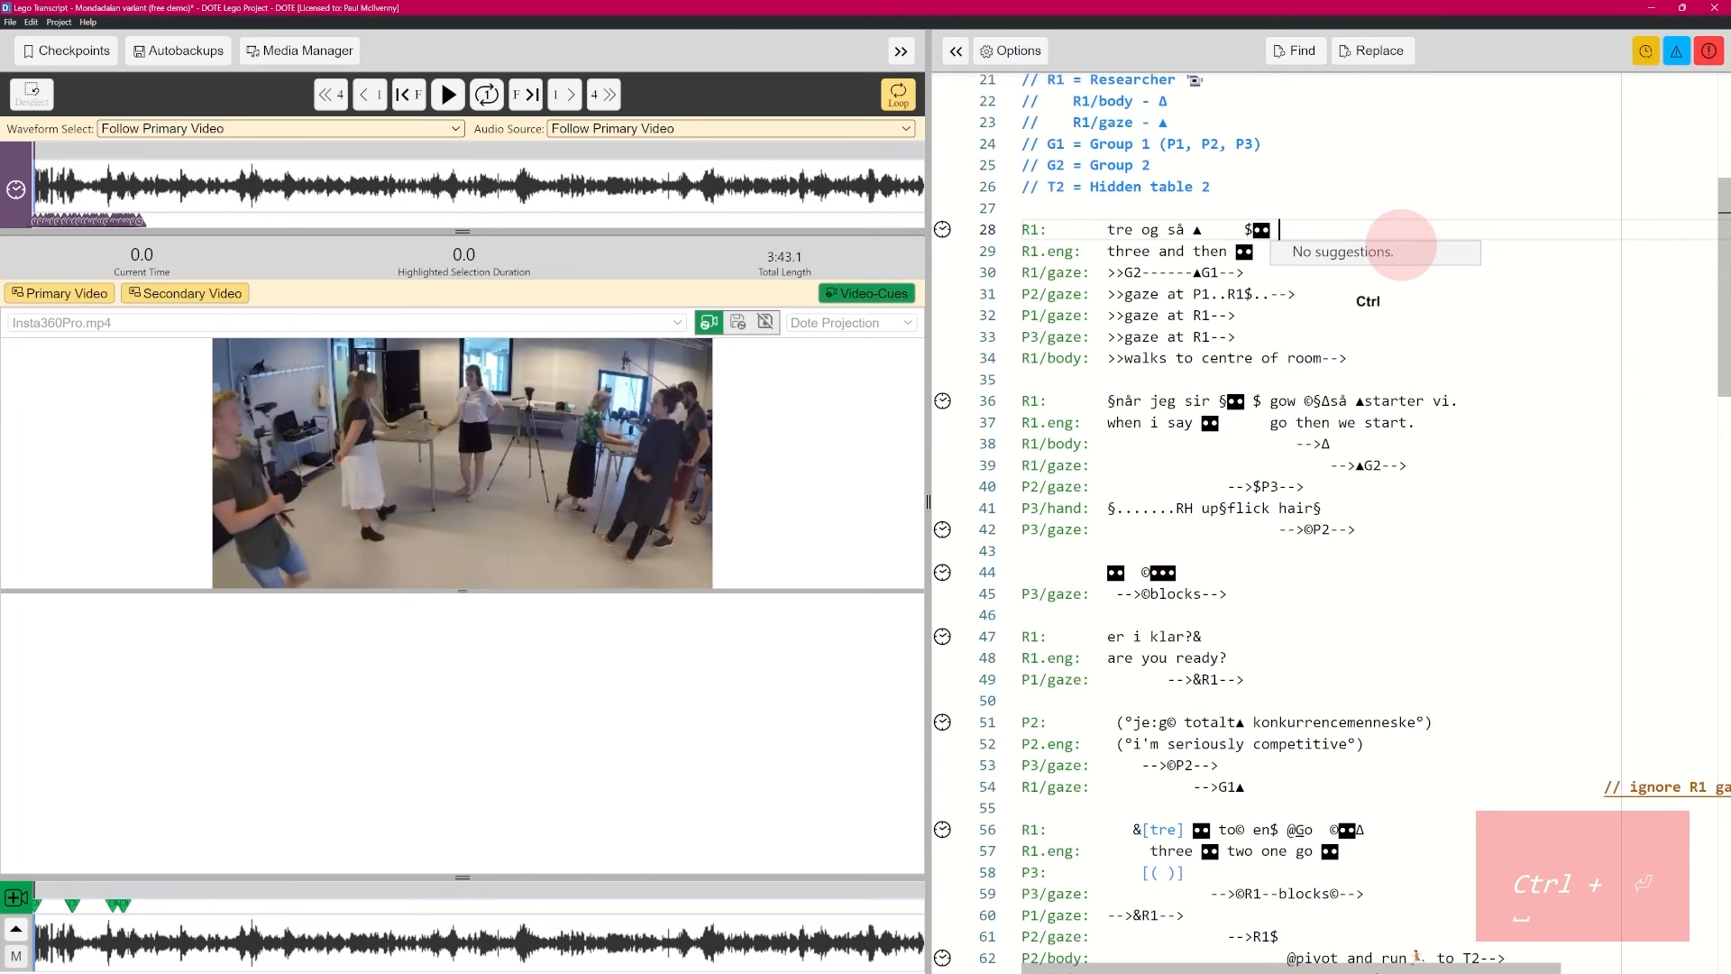
key(ctrl+Return)
key(Down)
key(Down)
key(Down)
key(Down)
key(Down)
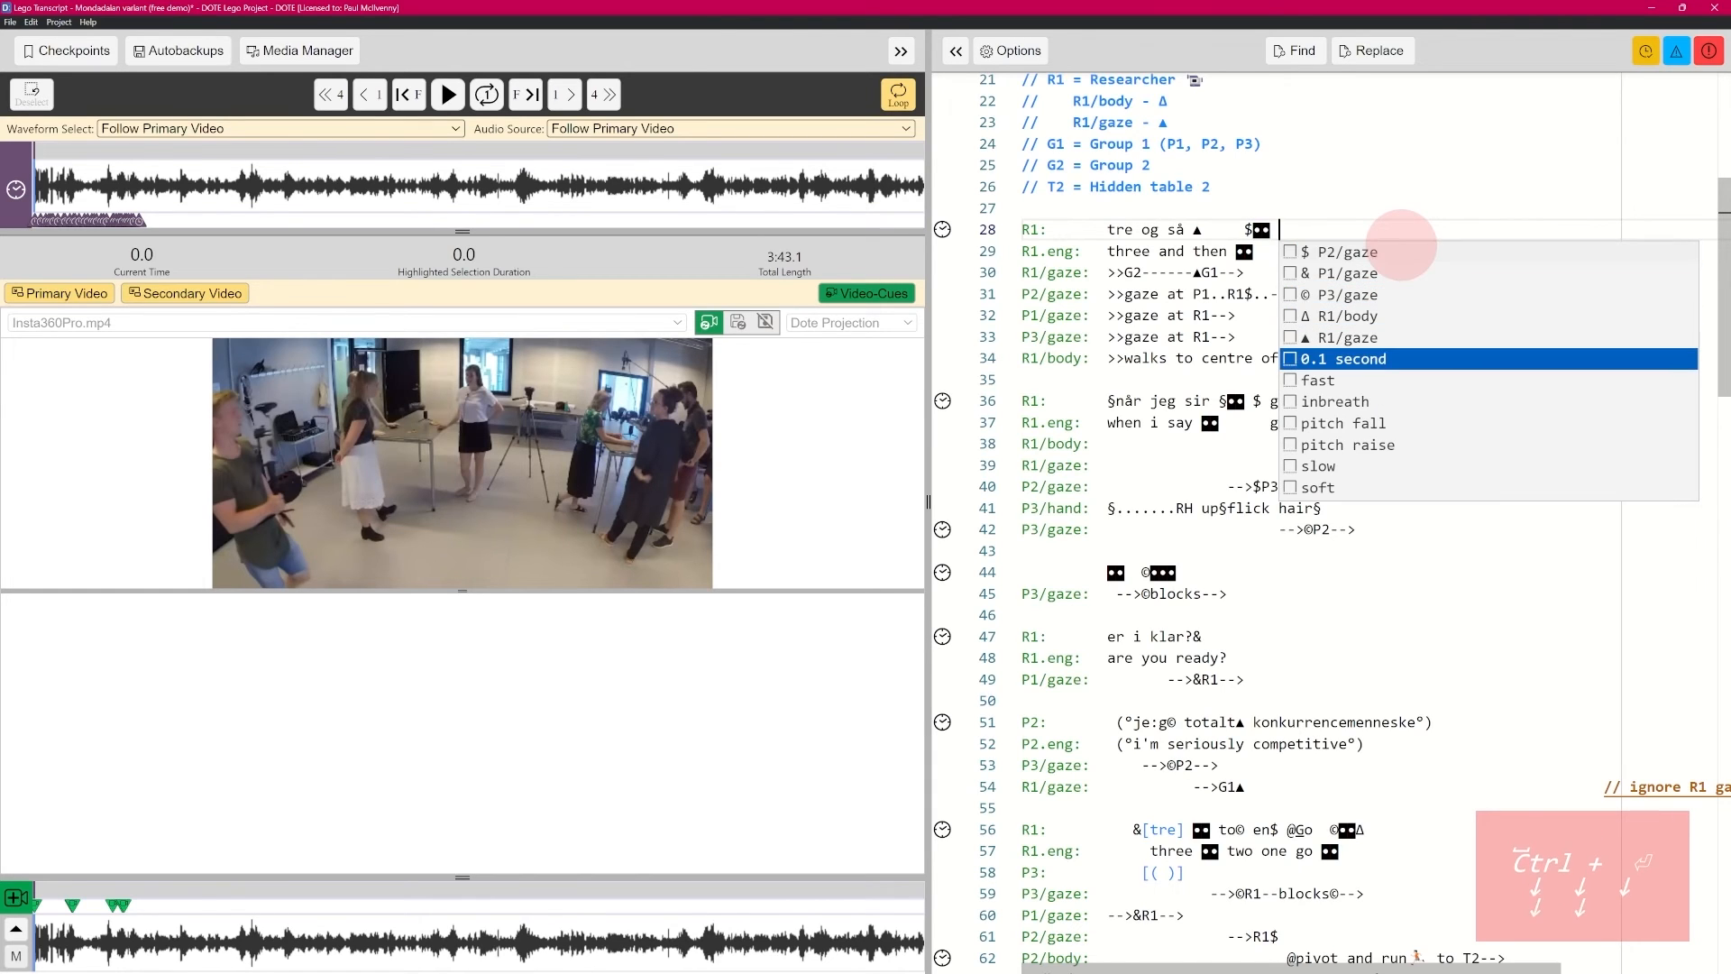
key(Return)
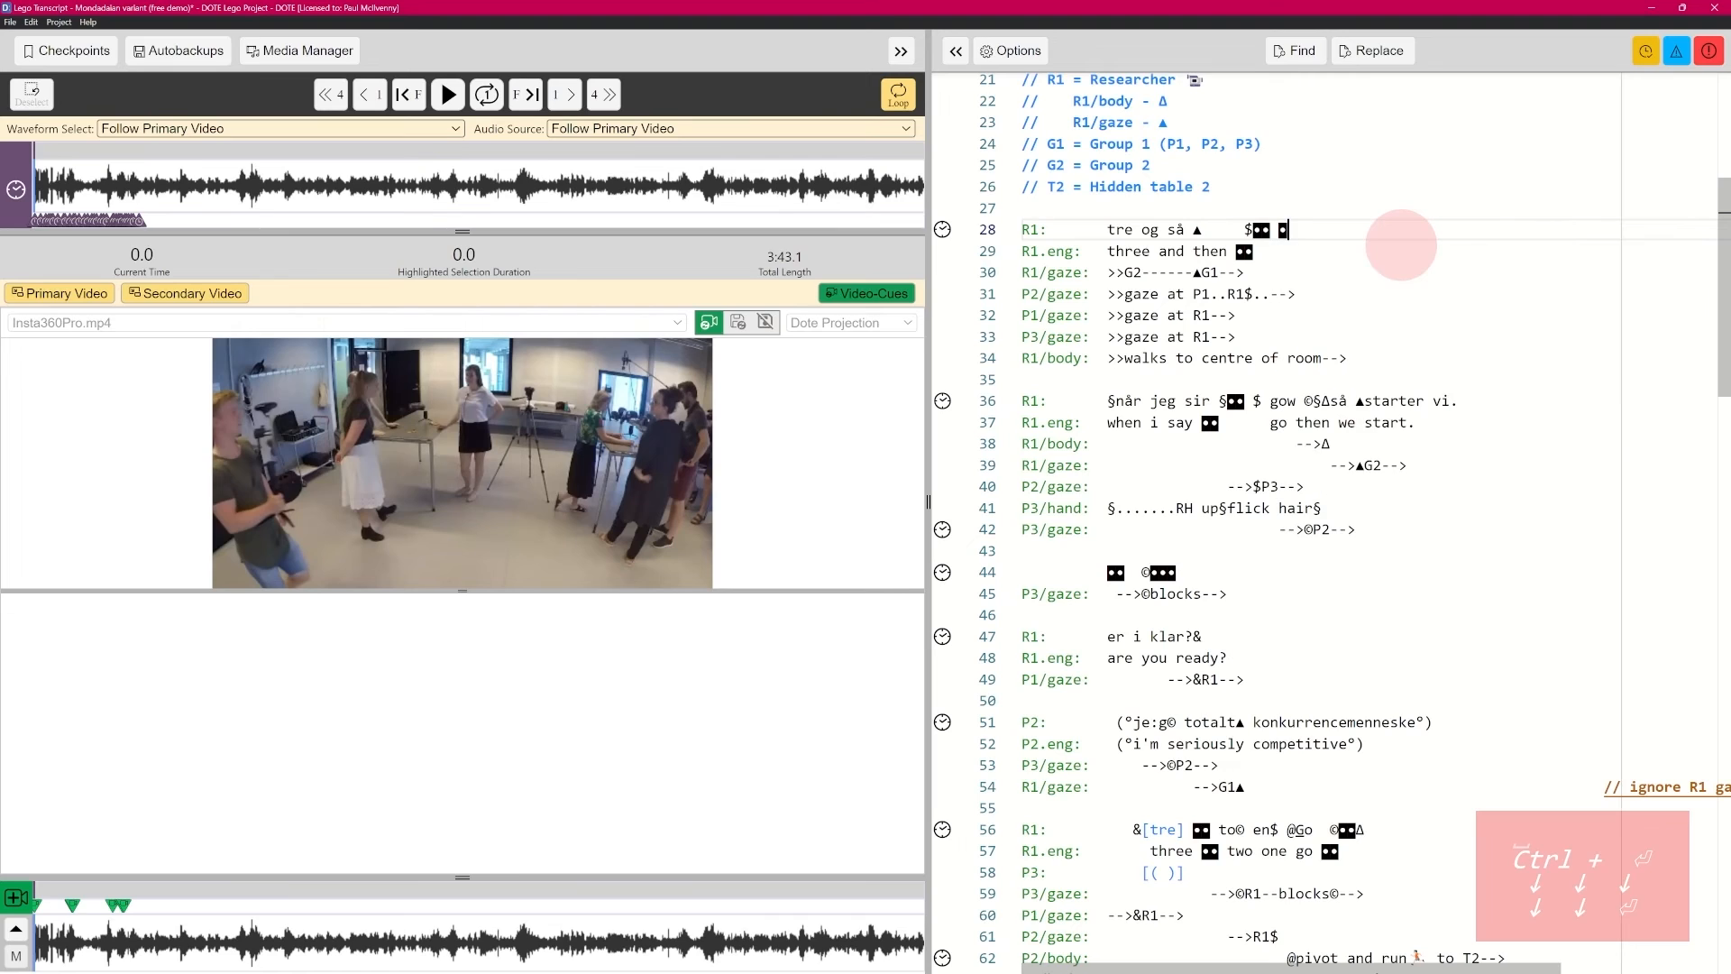
key(BackSpace)
key(BackSpace)
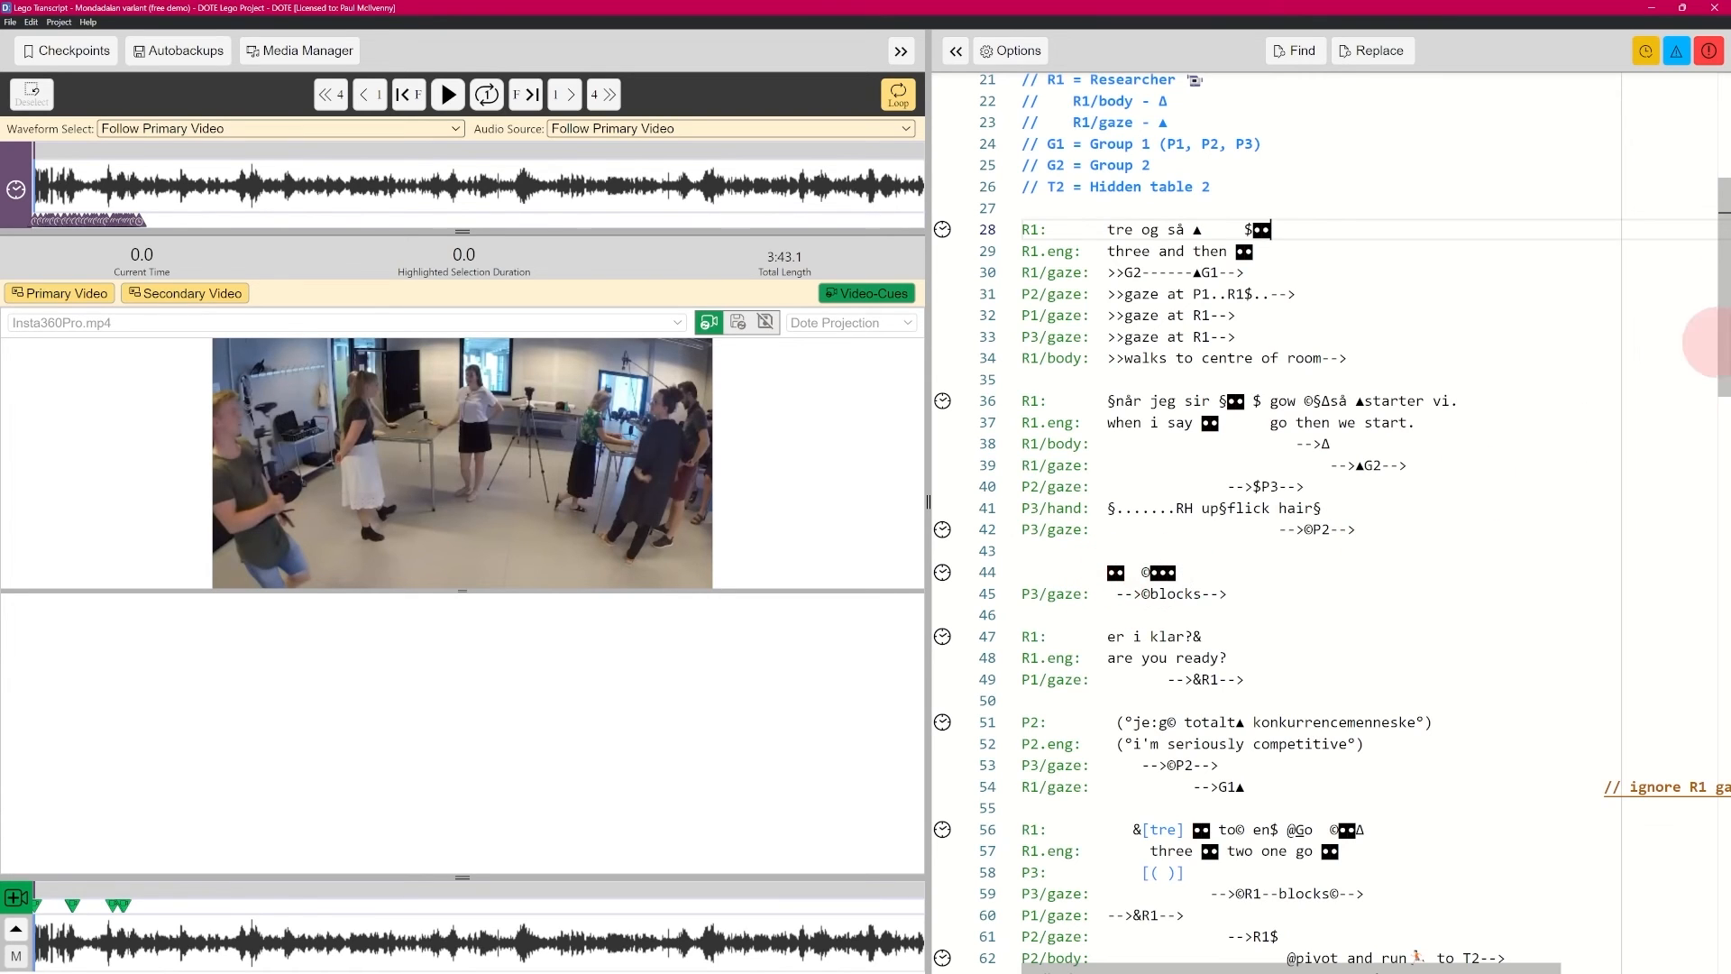
Step: Try adding an extra space before the arrow on the R1/body line 67 and remove it again
drag(1722, 271, 1718, 383)
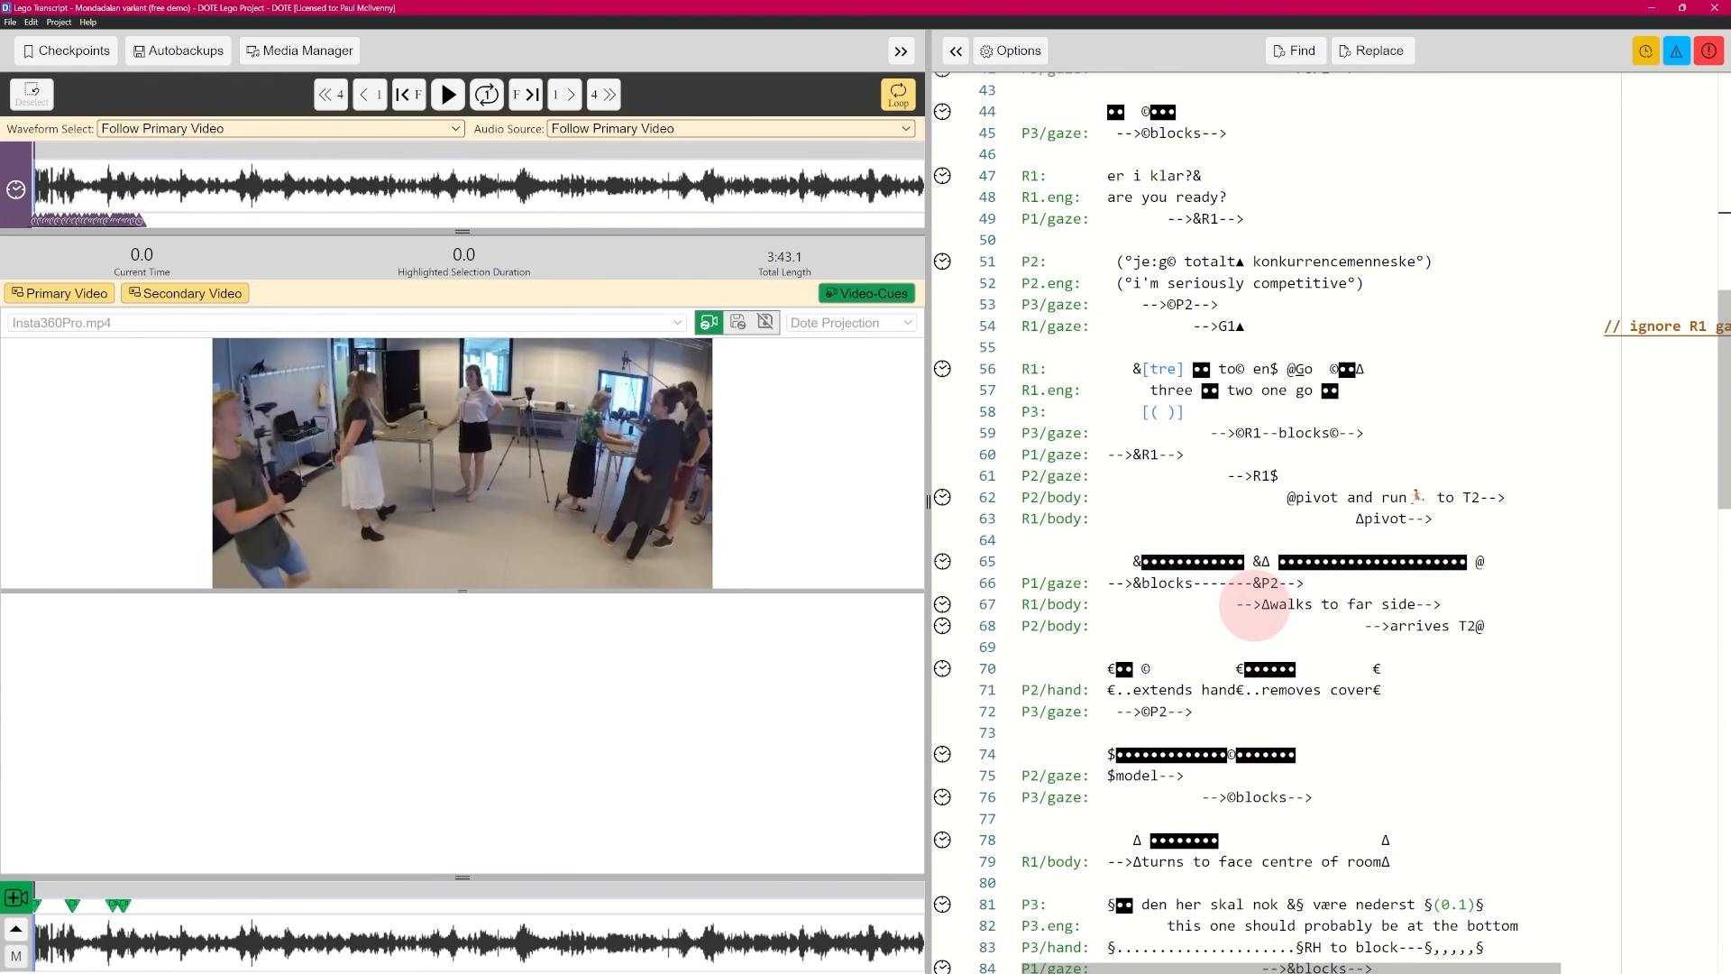
click(1242, 603)
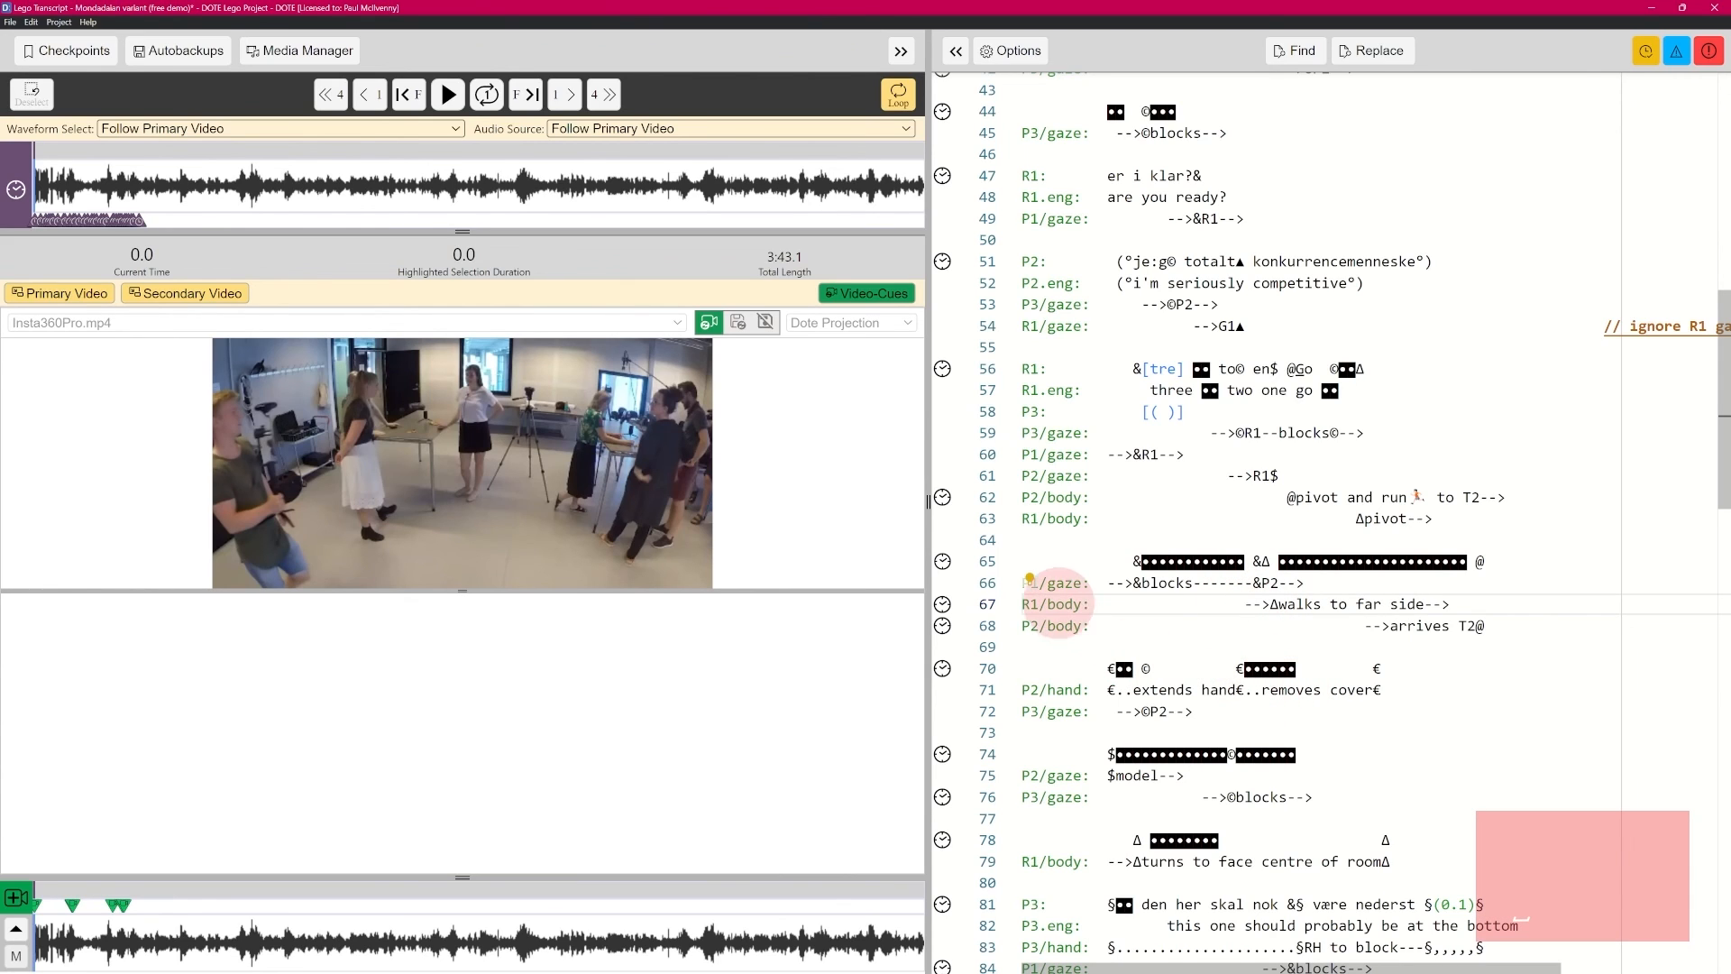
key(BackSpace)
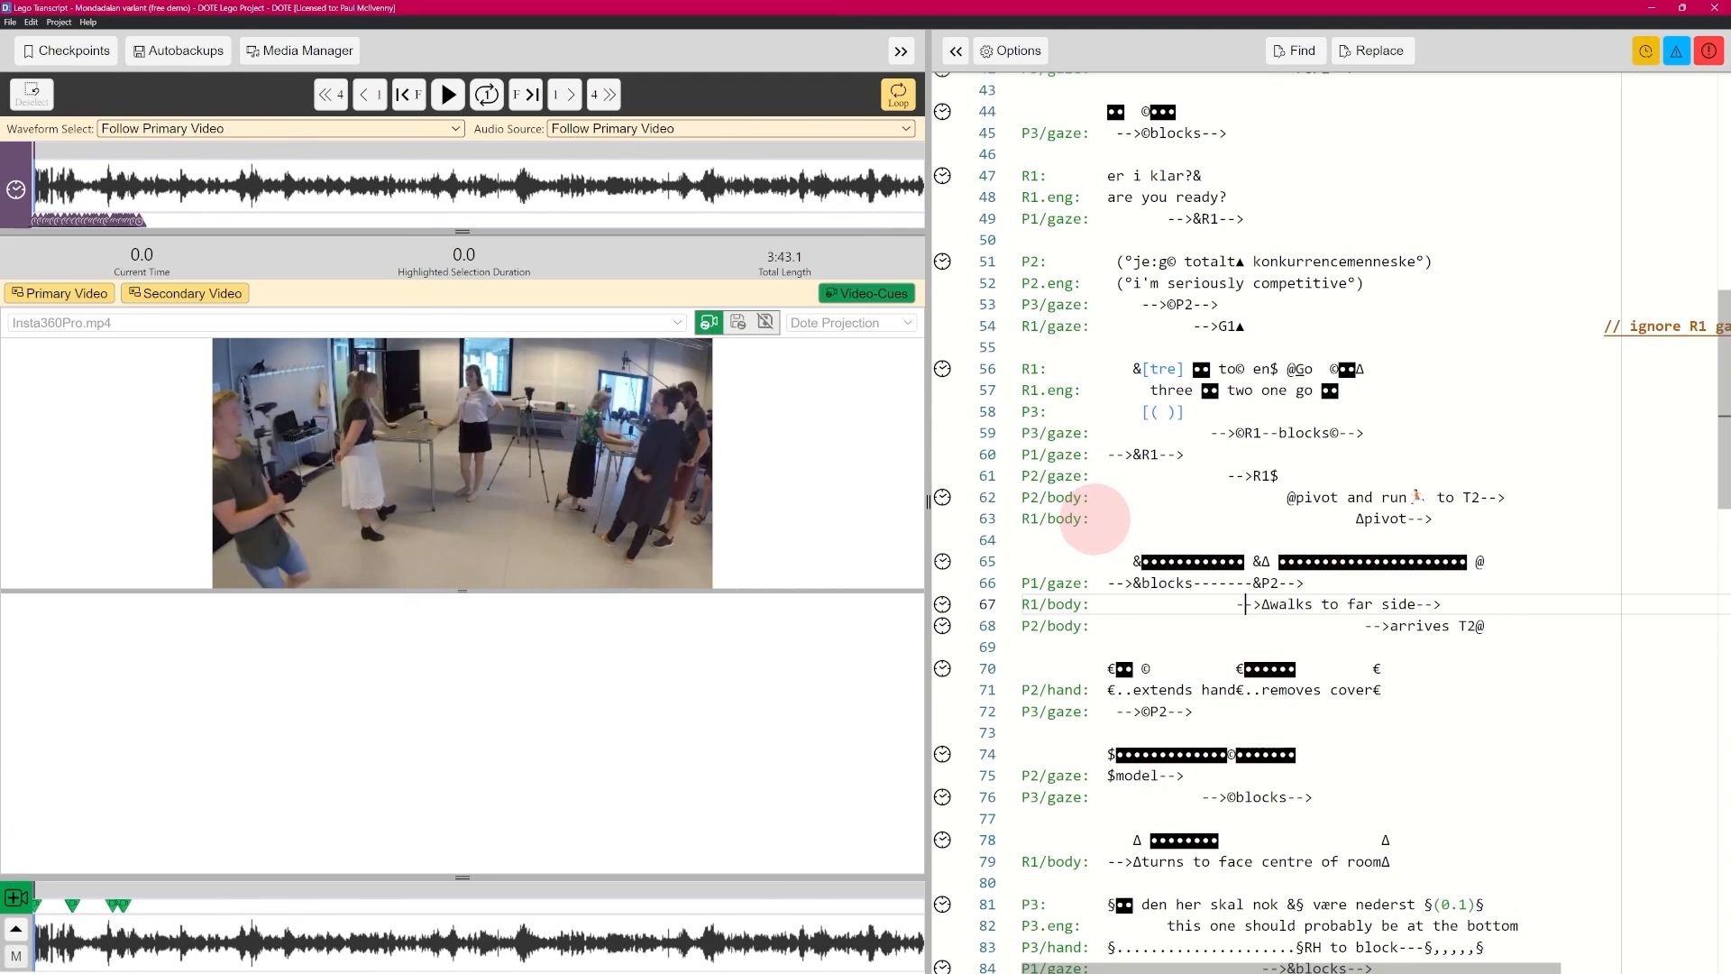
Step: Move the R1/body line 63 above the P2/body line and back down several times
click(1093, 519)
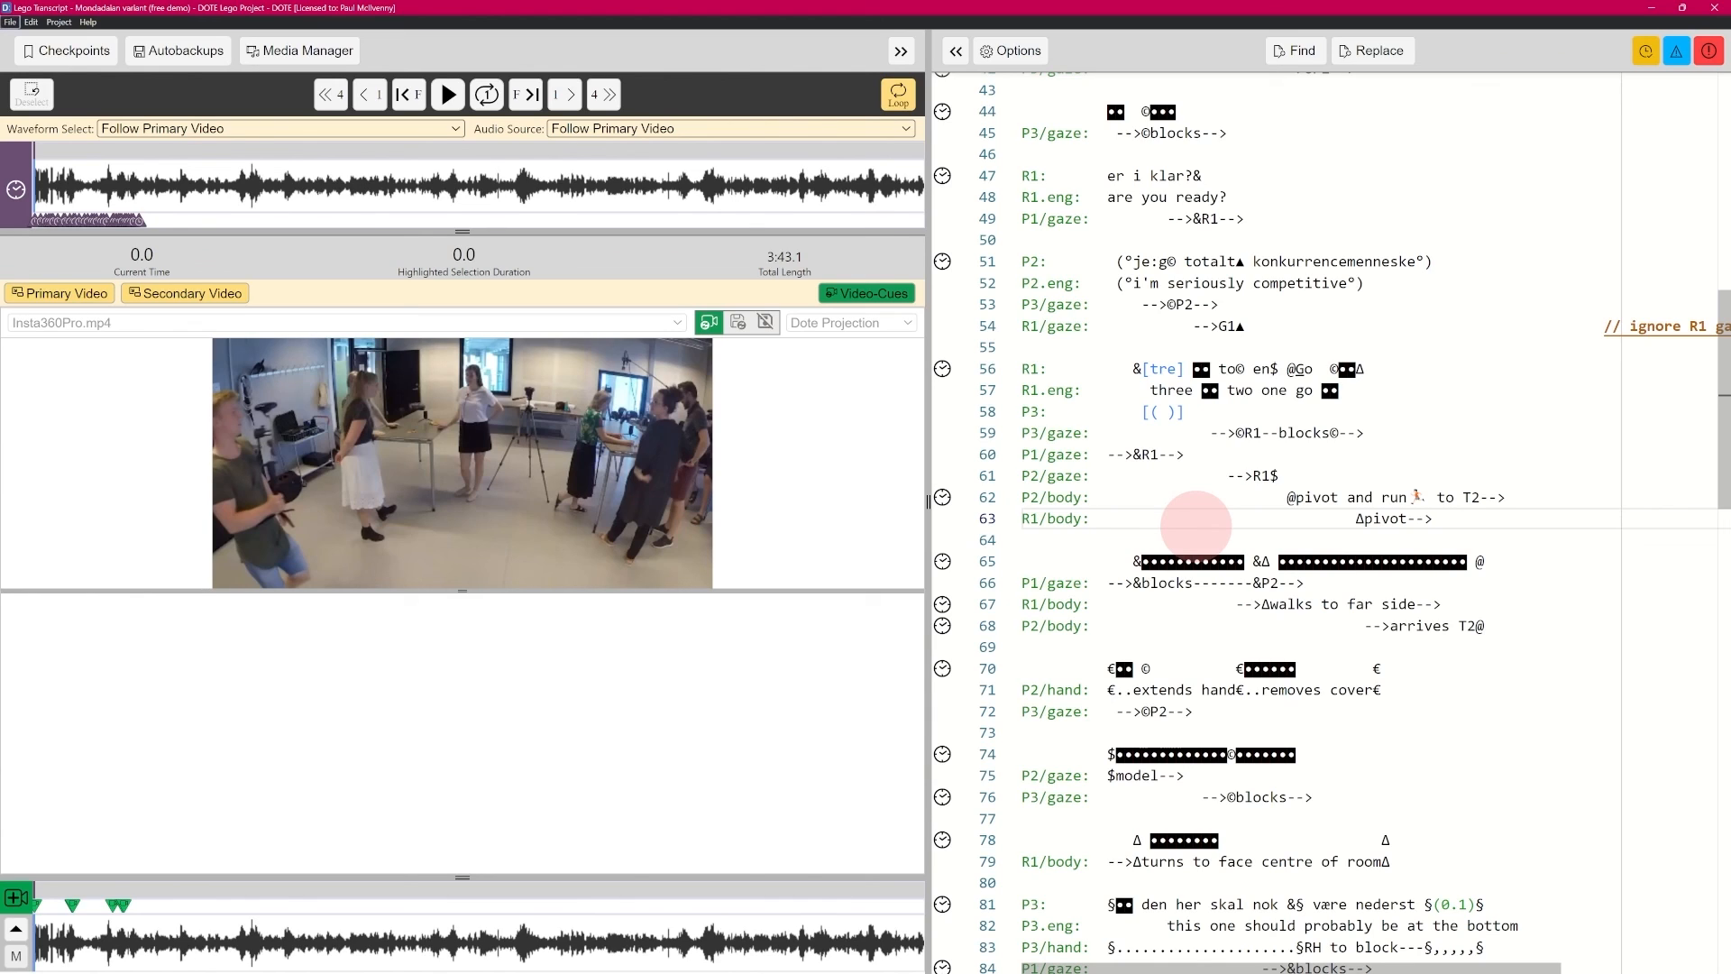
key(alt+Up)
key(alt+Down)
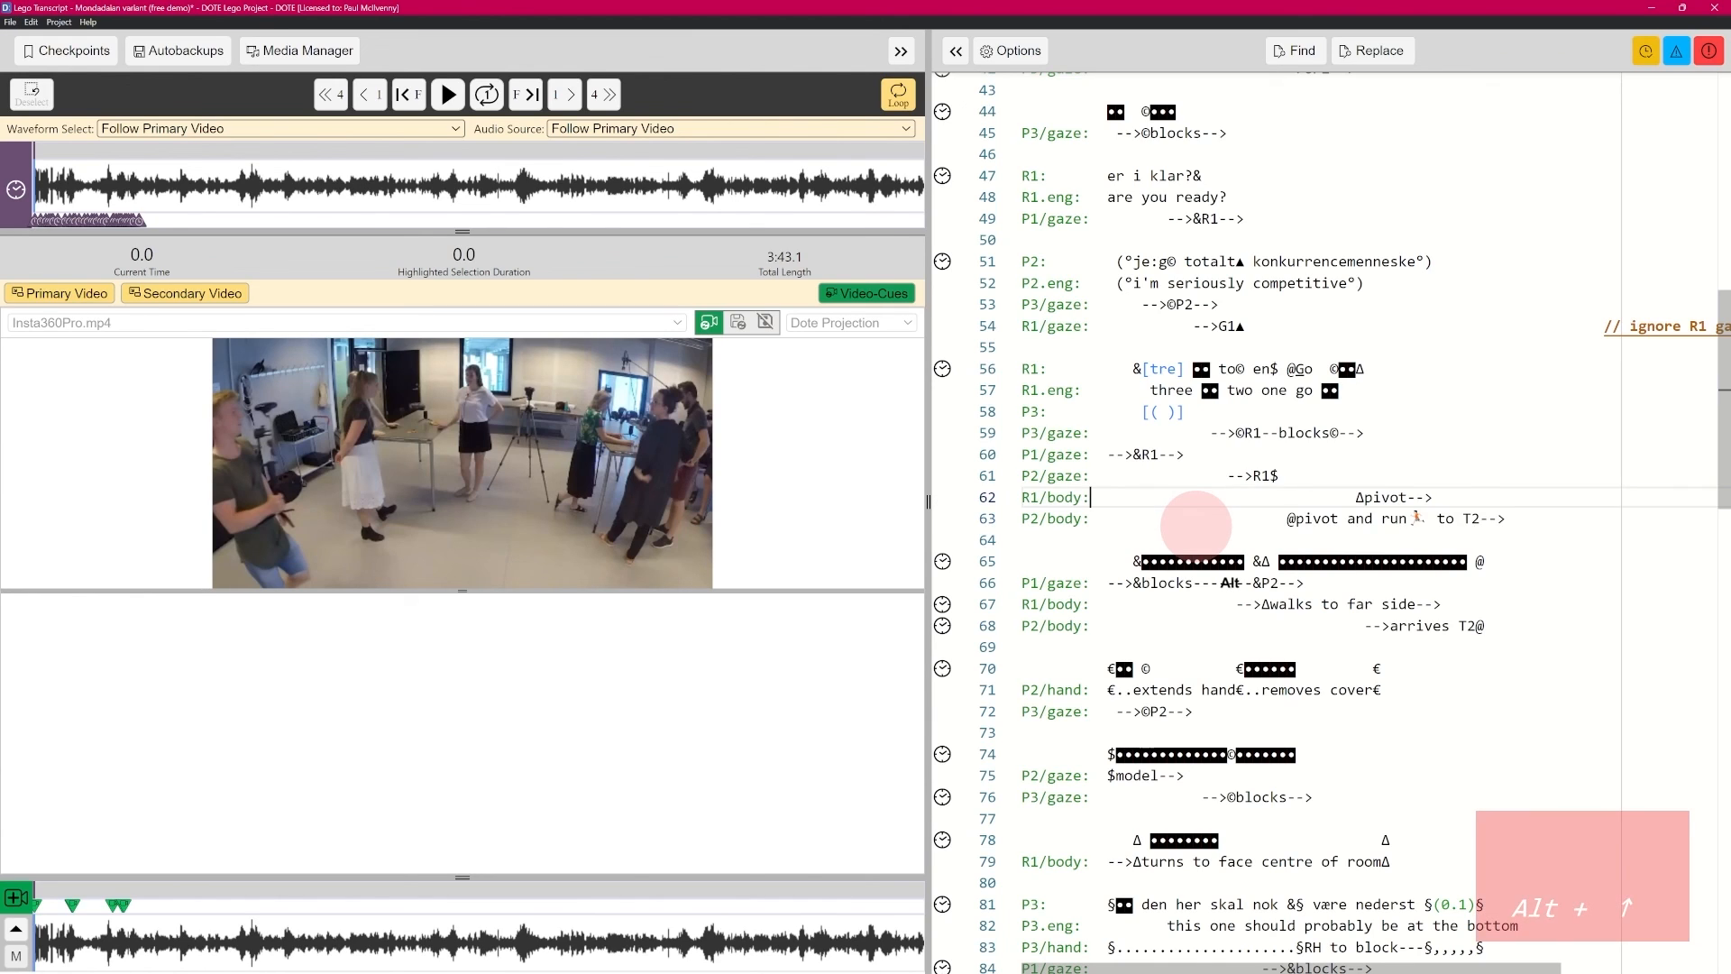
key(alt+Up)
key(alt+Down)
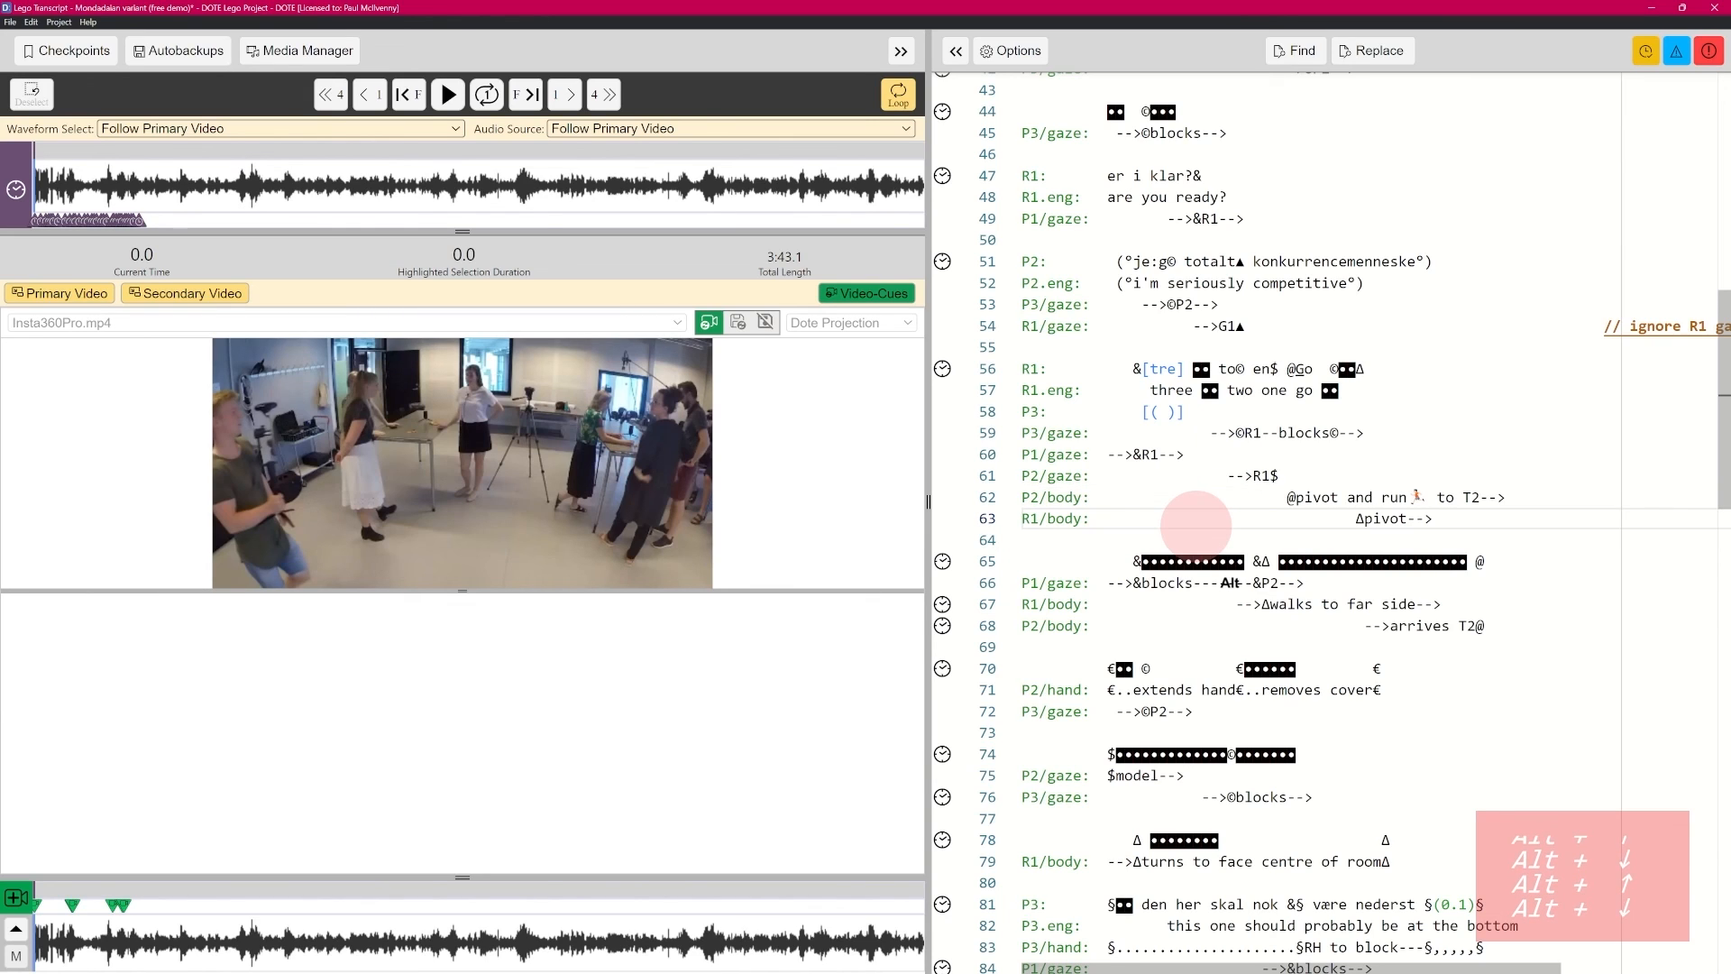
key(alt+Up)
key(alt+Down)
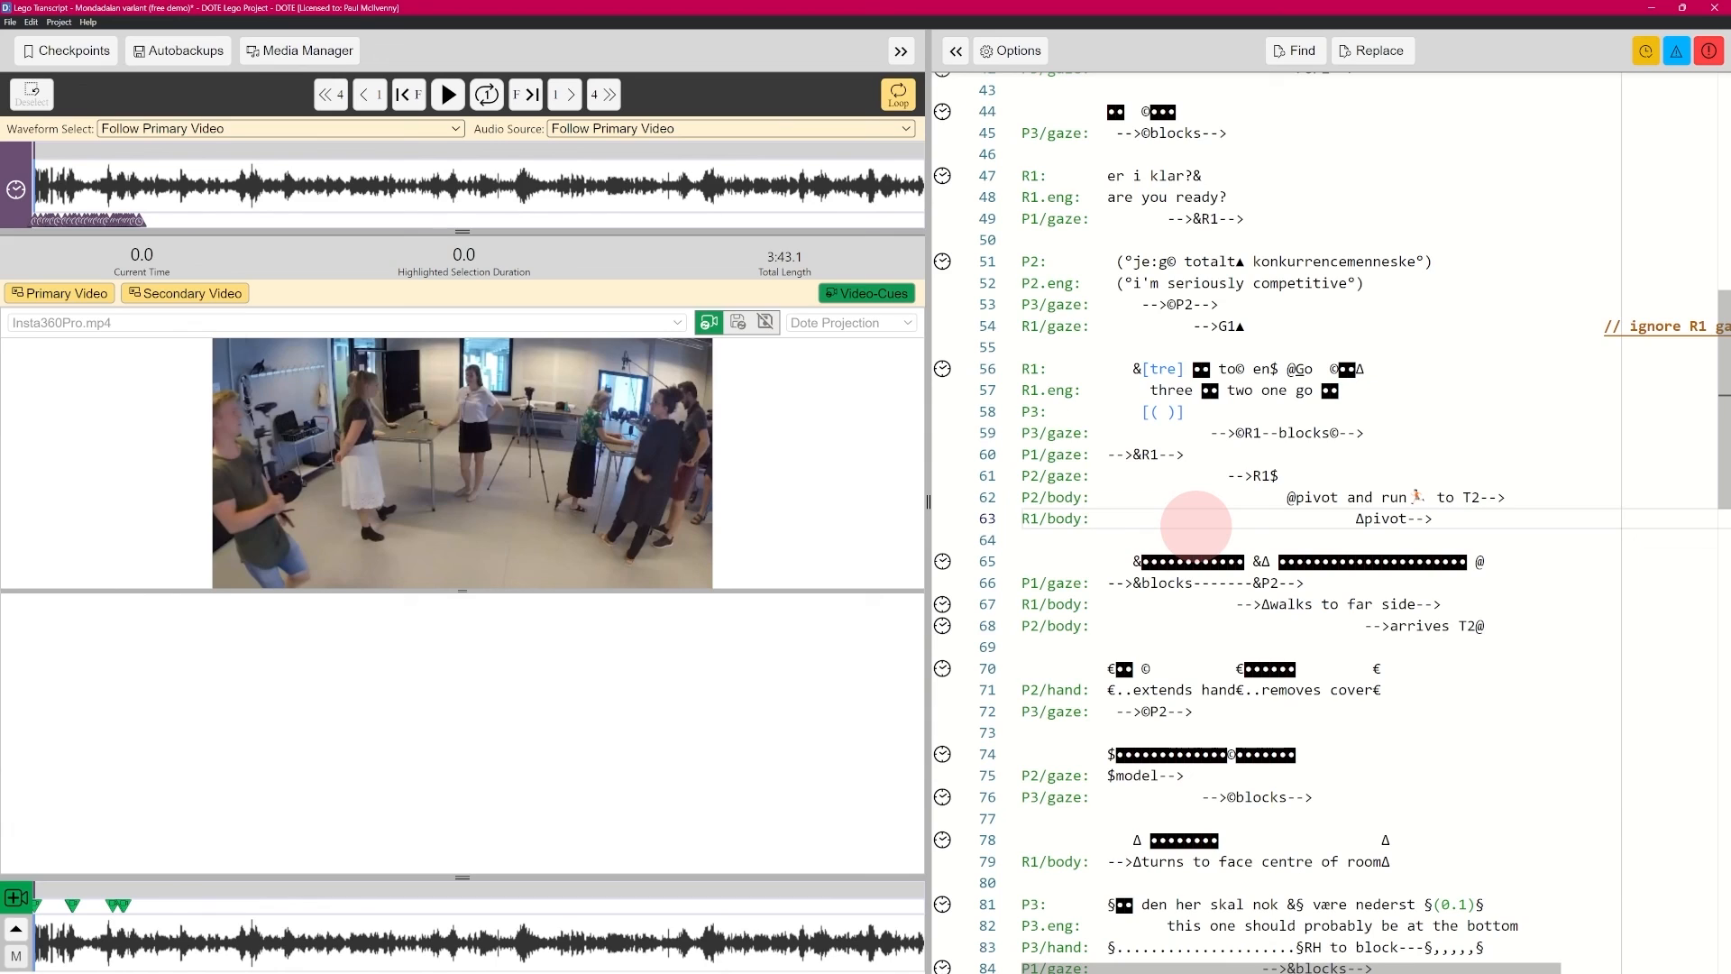
key(alt+Up)
key(alt+Down)
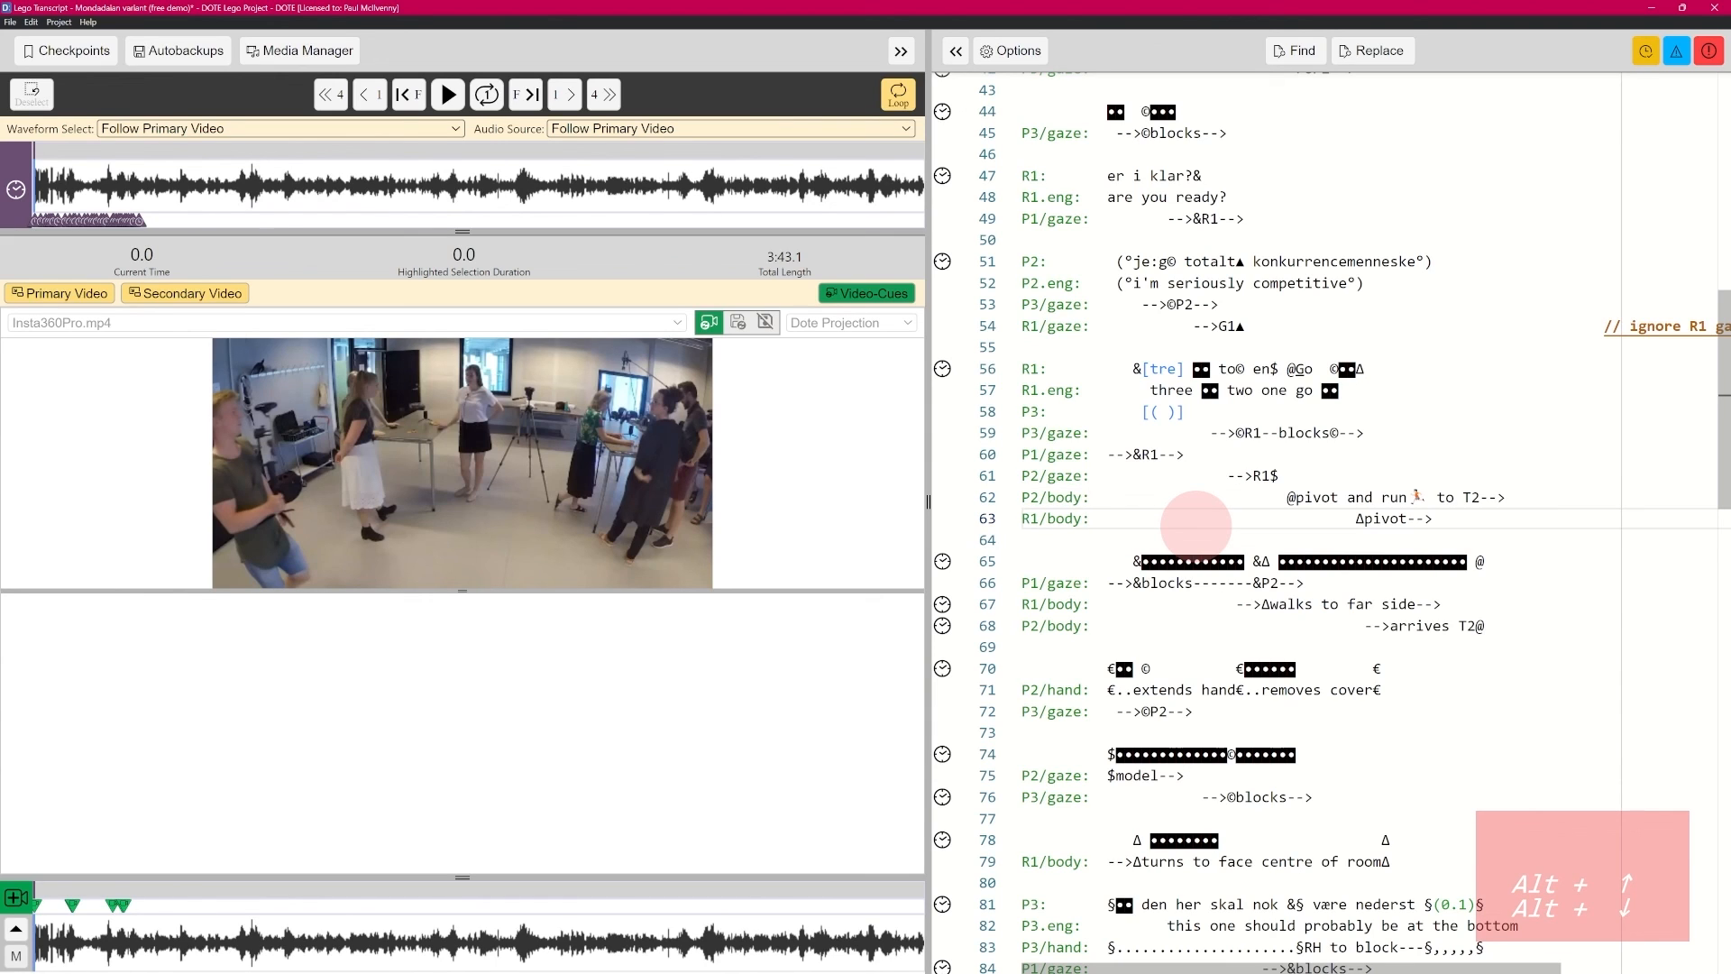
Step: Place the cursor on the P3/gaze line 59
key(Up)
key(Up)
key(Up)
key(Up)
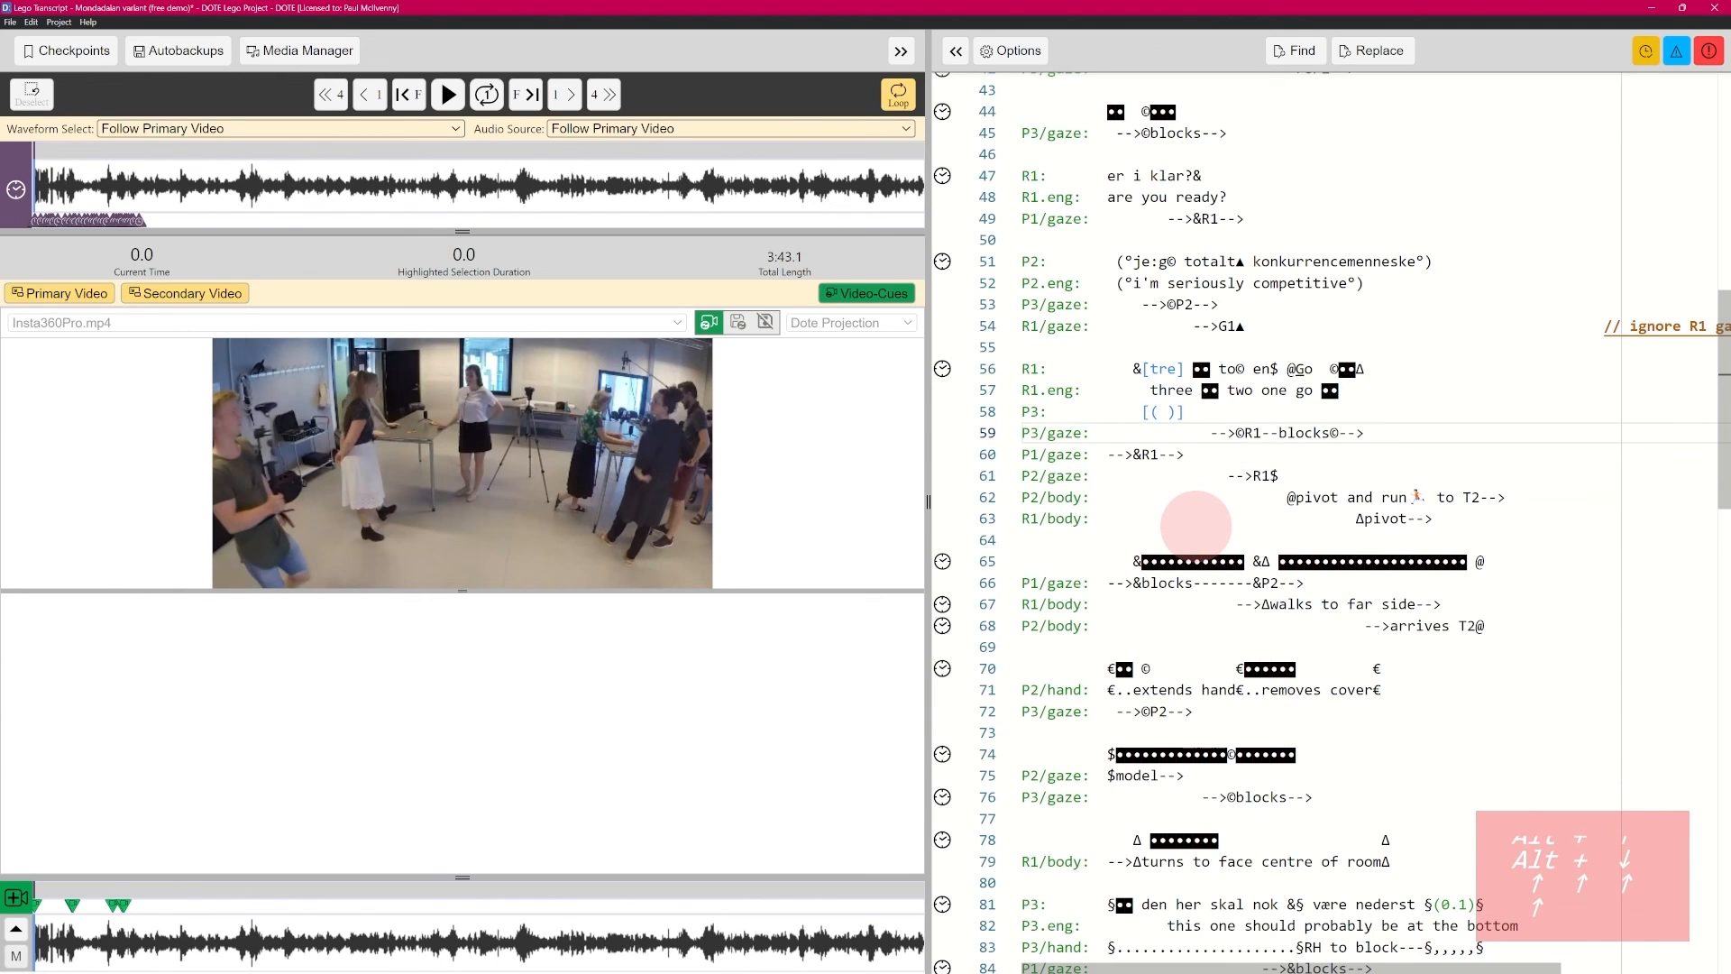